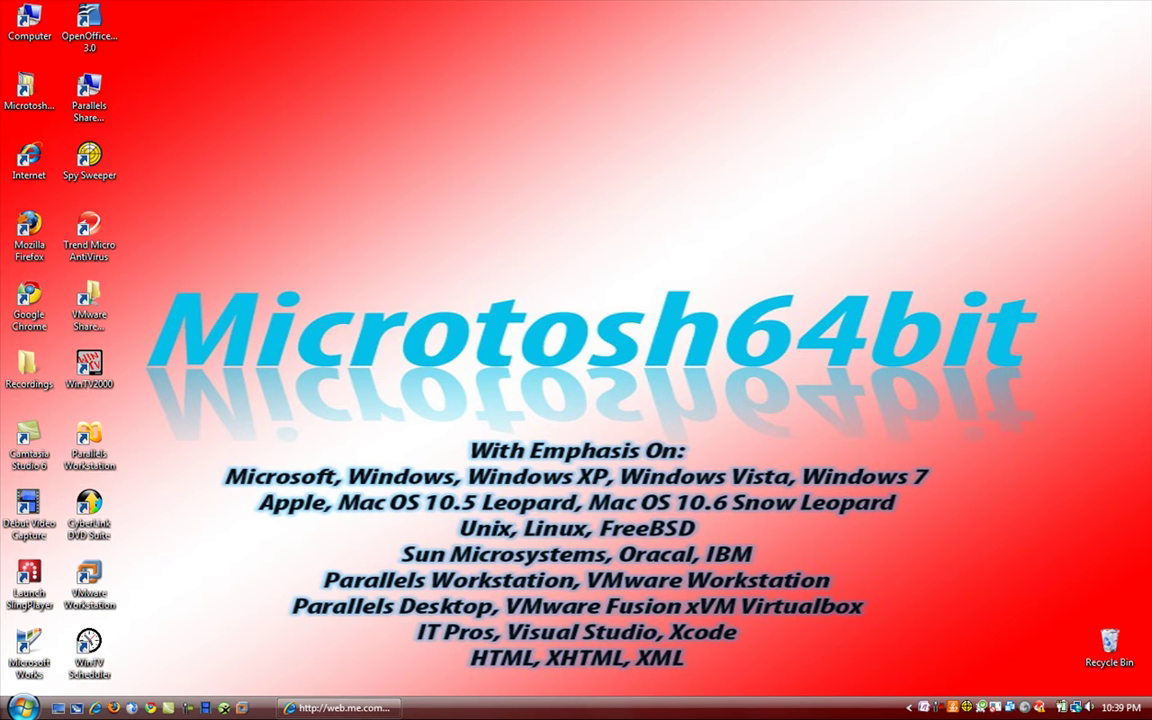
# - Launch Microsoft Office OneNote 2007 and maximize its window
pyautogui.press('super')
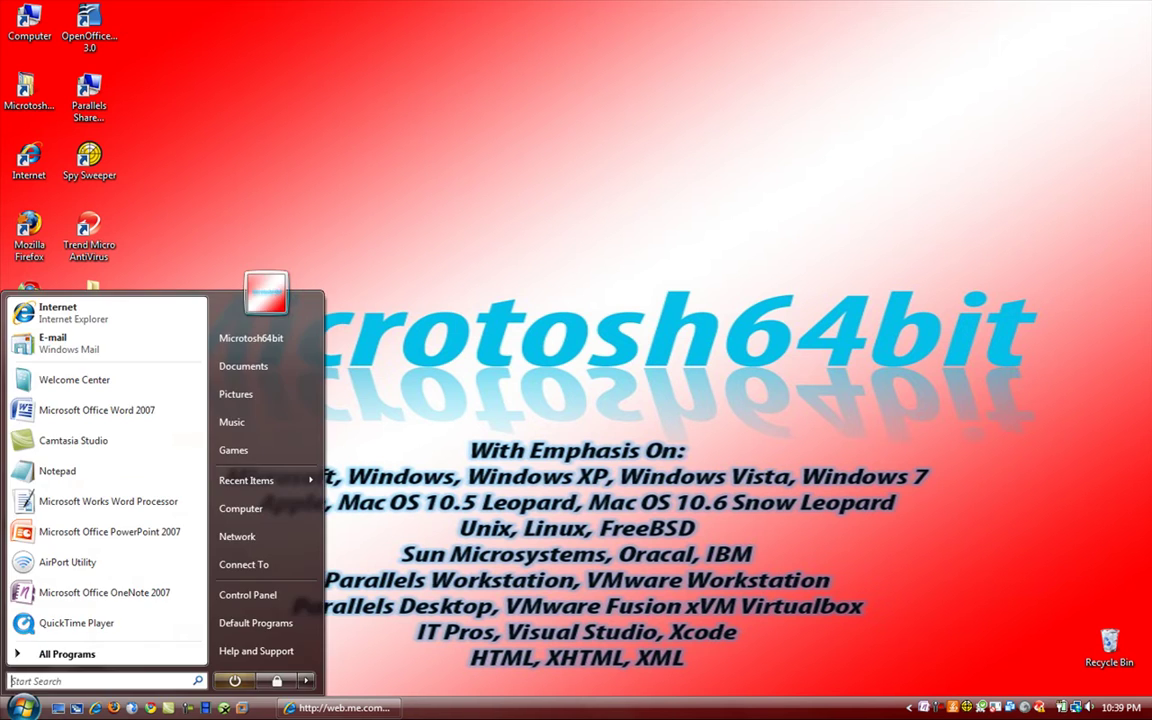
pyautogui.click(82, 592)
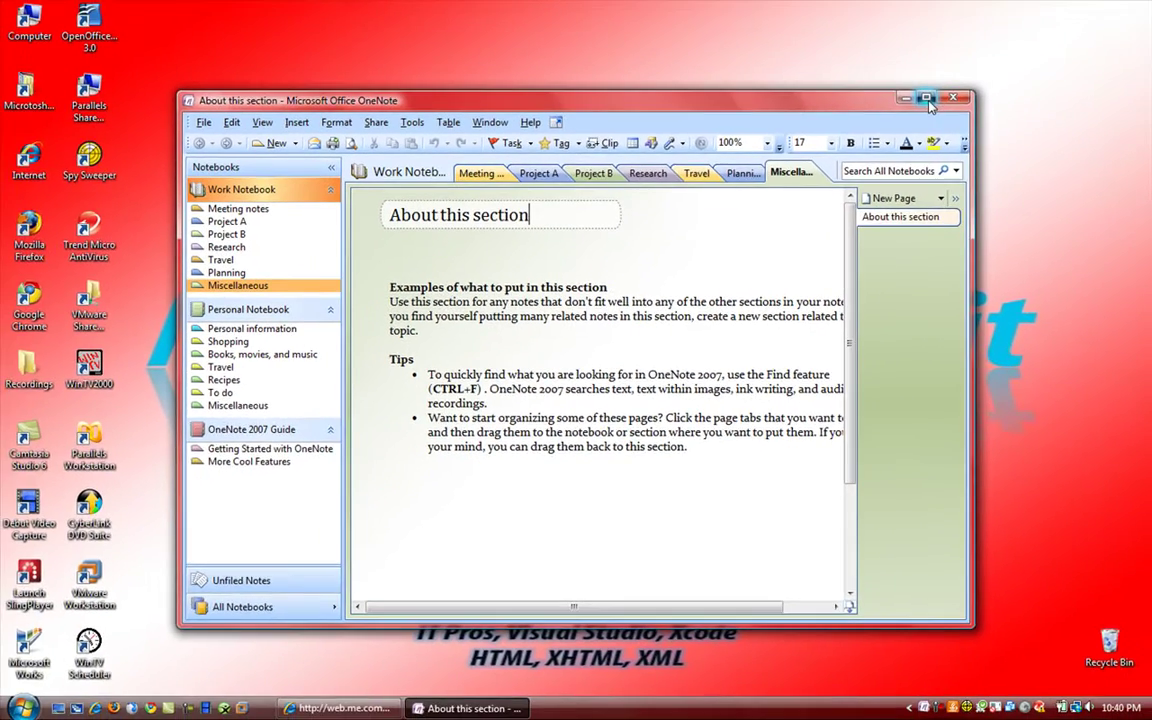
pyautogui.click(1031, 18)
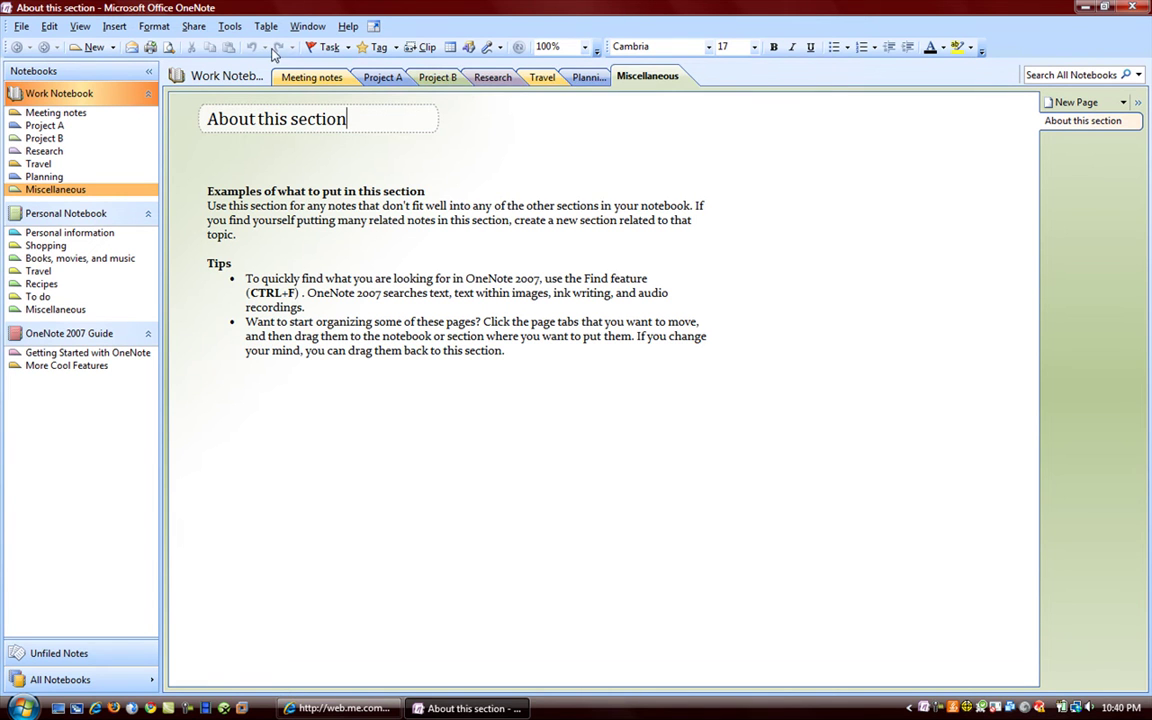
# - View the Meeting notes section of the Work Notebook, followed by the Project A section
pyautogui.click(305, 80)
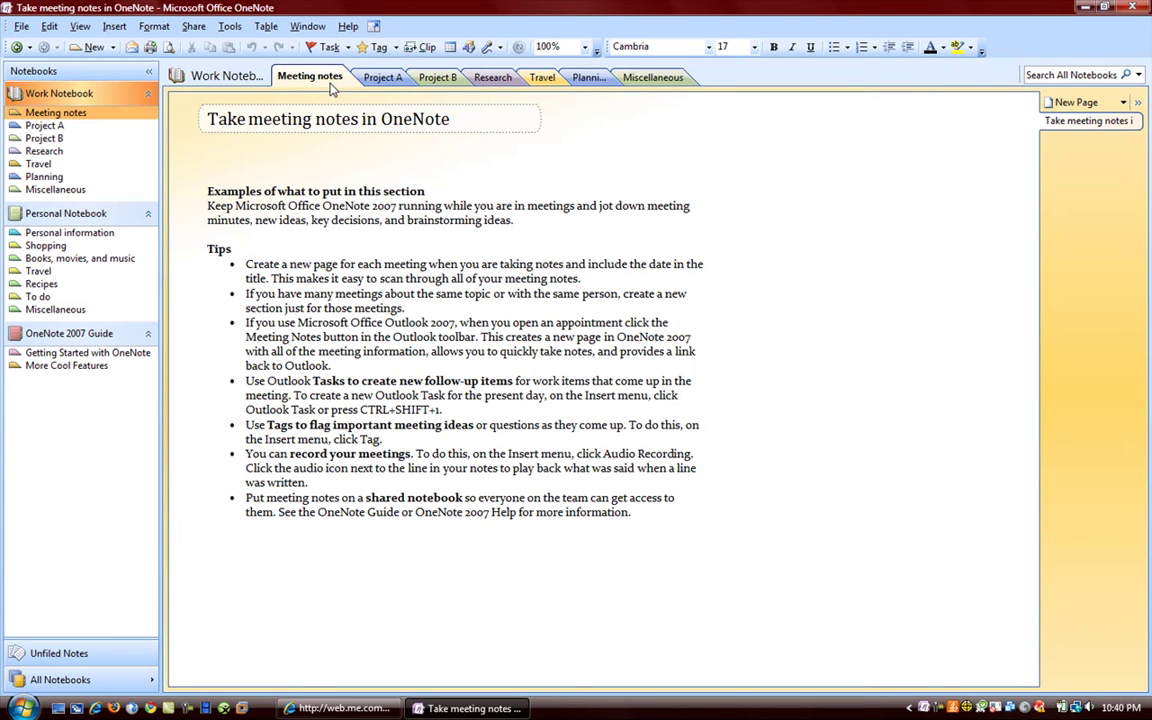
pyautogui.click(447, 134)
pyautogui.click(60, 124)
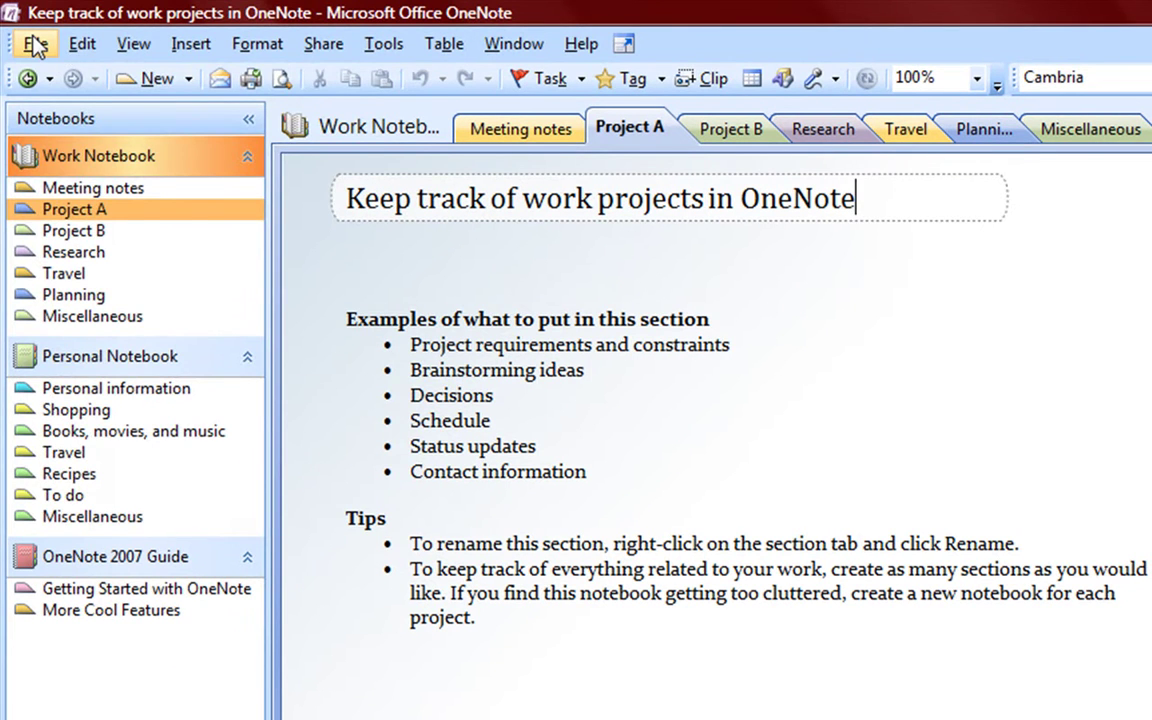
pyautogui.click(35, 44)
pyautogui.moveTo(216, 50)
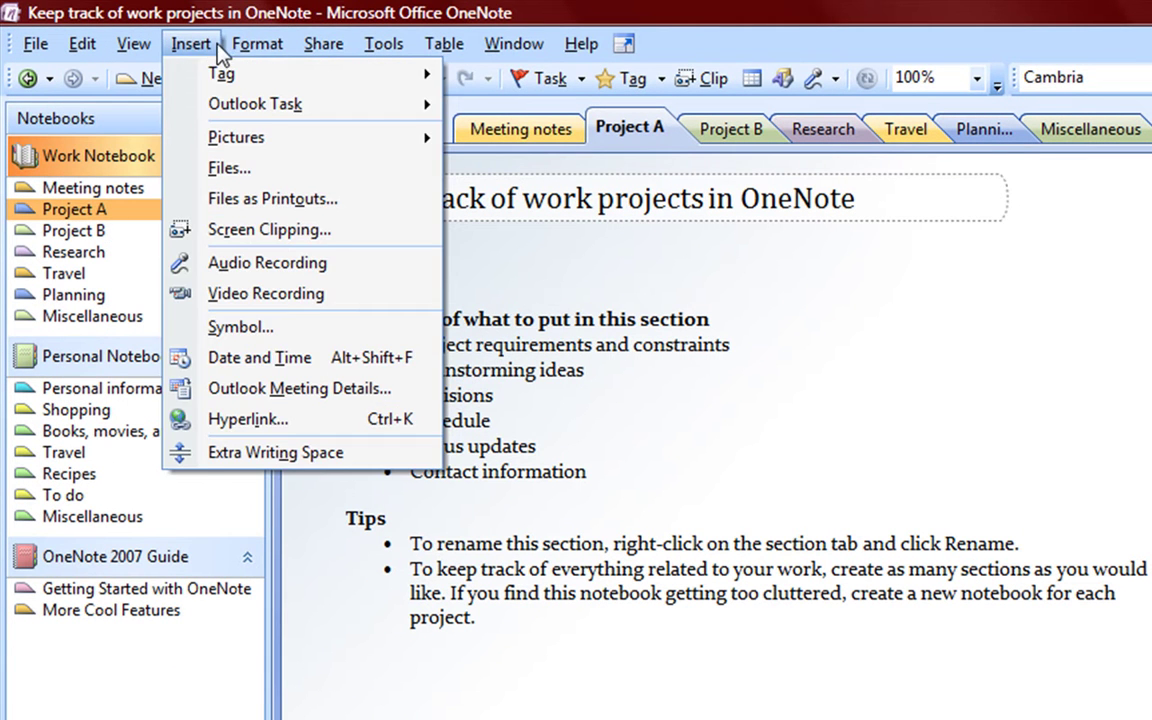
pyautogui.moveTo(312, 45)
pyautogui.moveTo(135, 46)
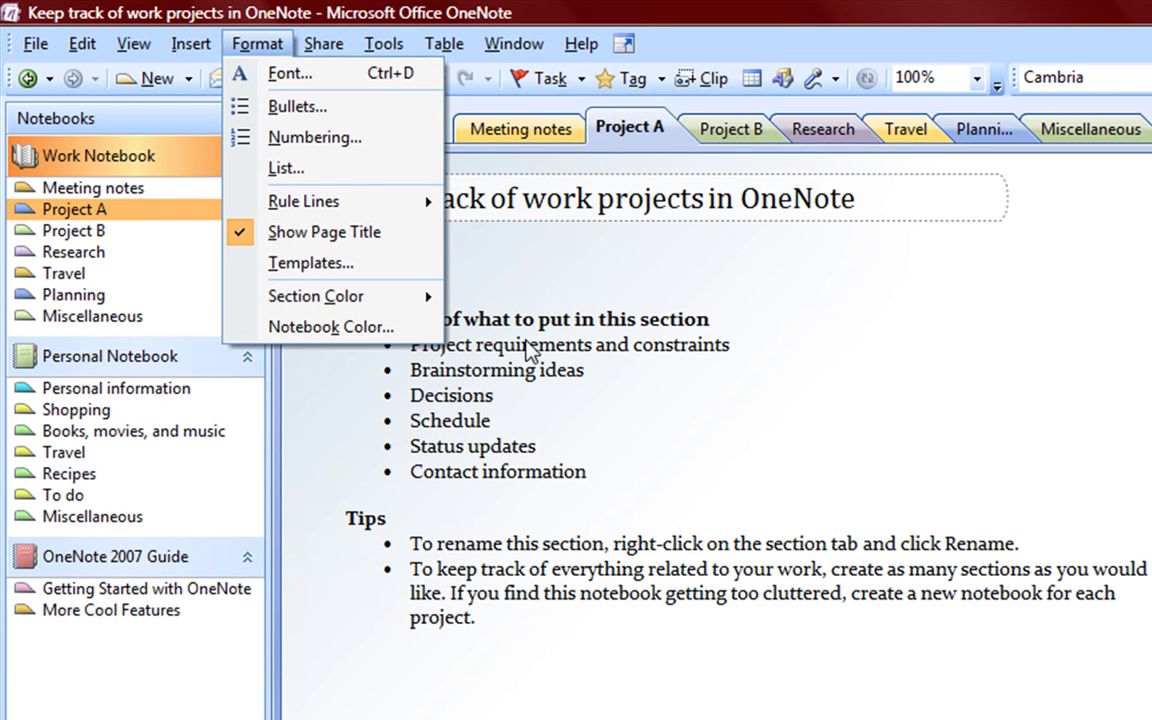
pyautogui.click(1012, 340)
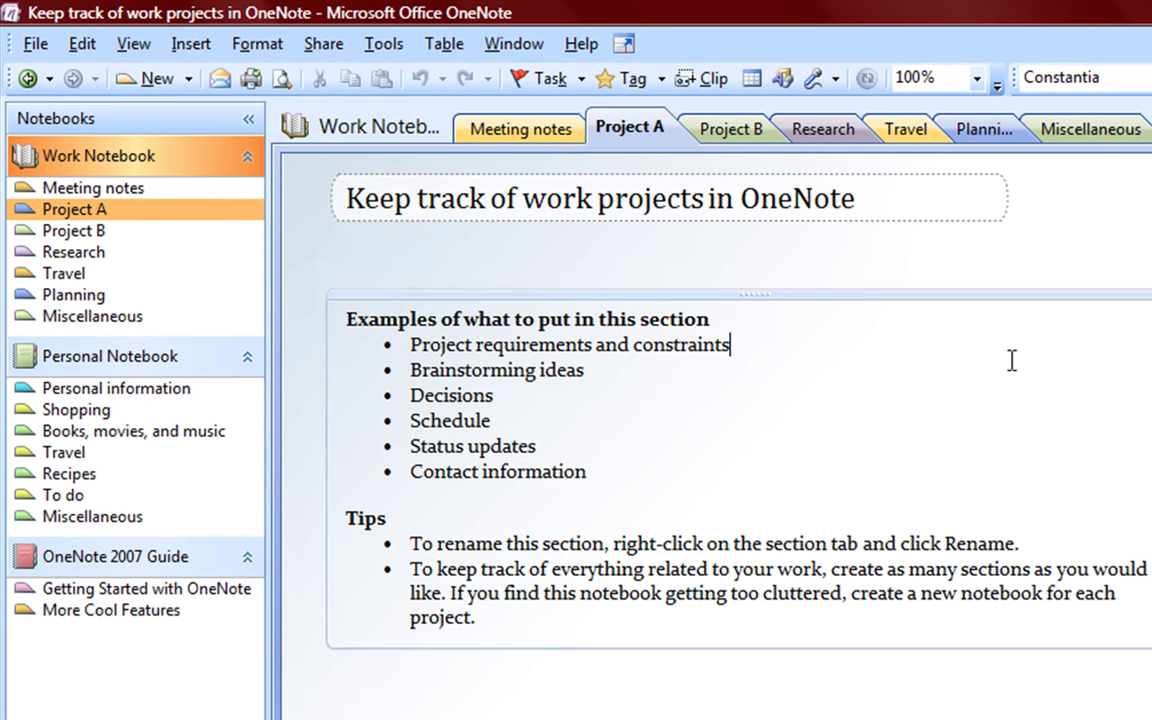
pyautogui.click(358, 198)
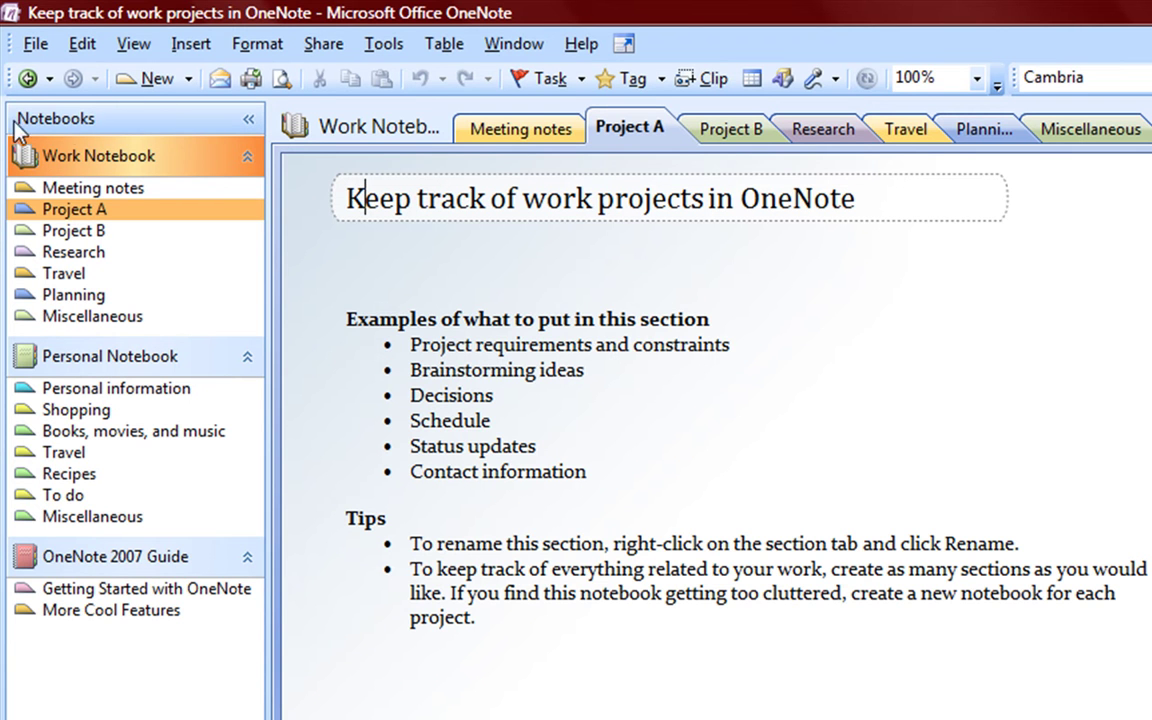
# - Collapse the Notebooks navigation list and expand it again
pyautogui.click(246, 119)
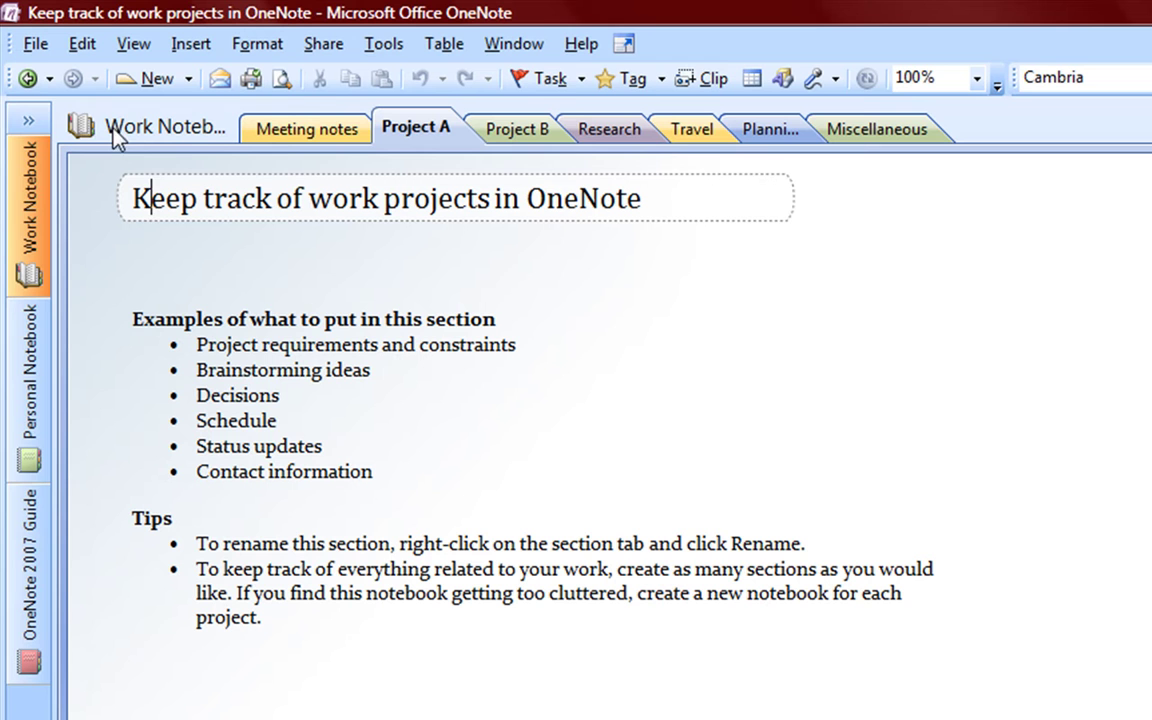
pyautogui.click(20, 120)
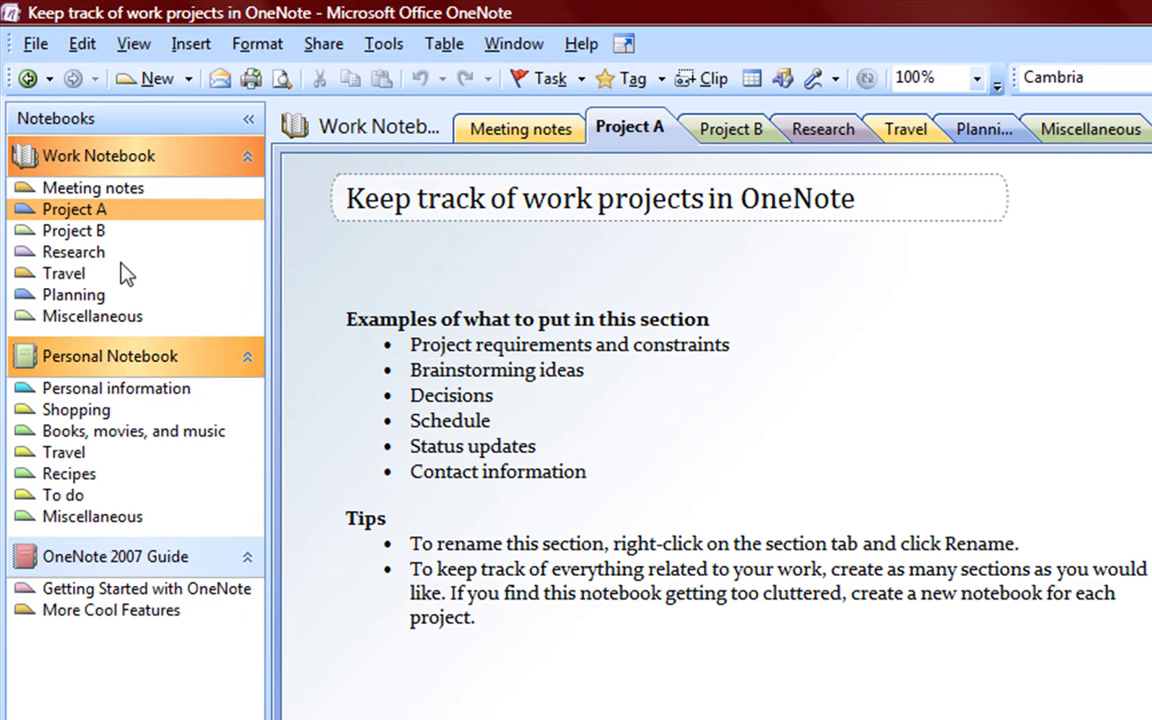
# - View Meeting notes, the Personal Notebook and the OneNote 2007 Guide, and return to the Work Notebook
pyautogui.click(100, 190)
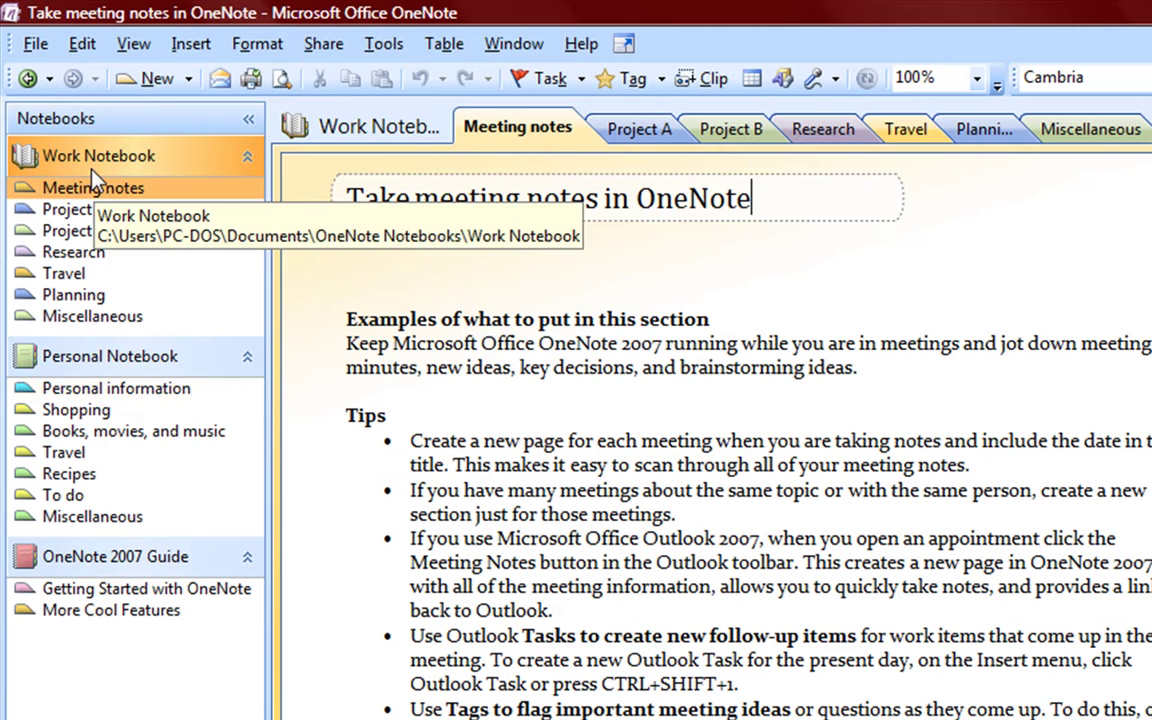
pyautogui.click(113, 358)
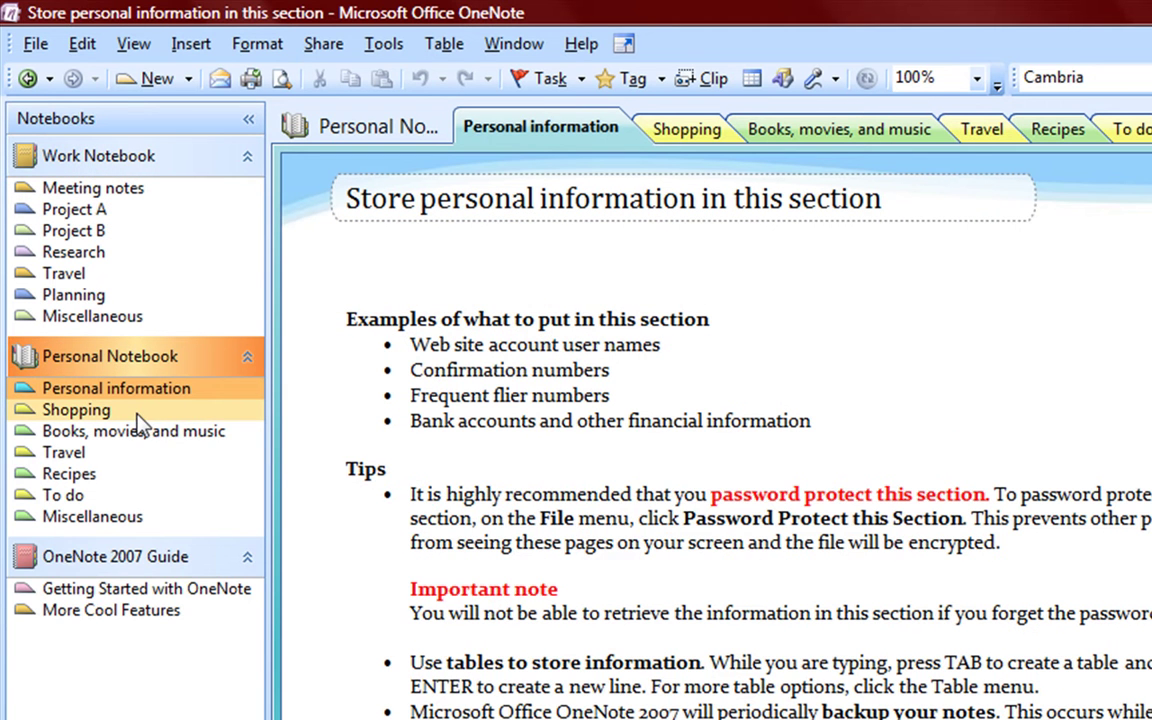
pyautogui.click(160, 562)
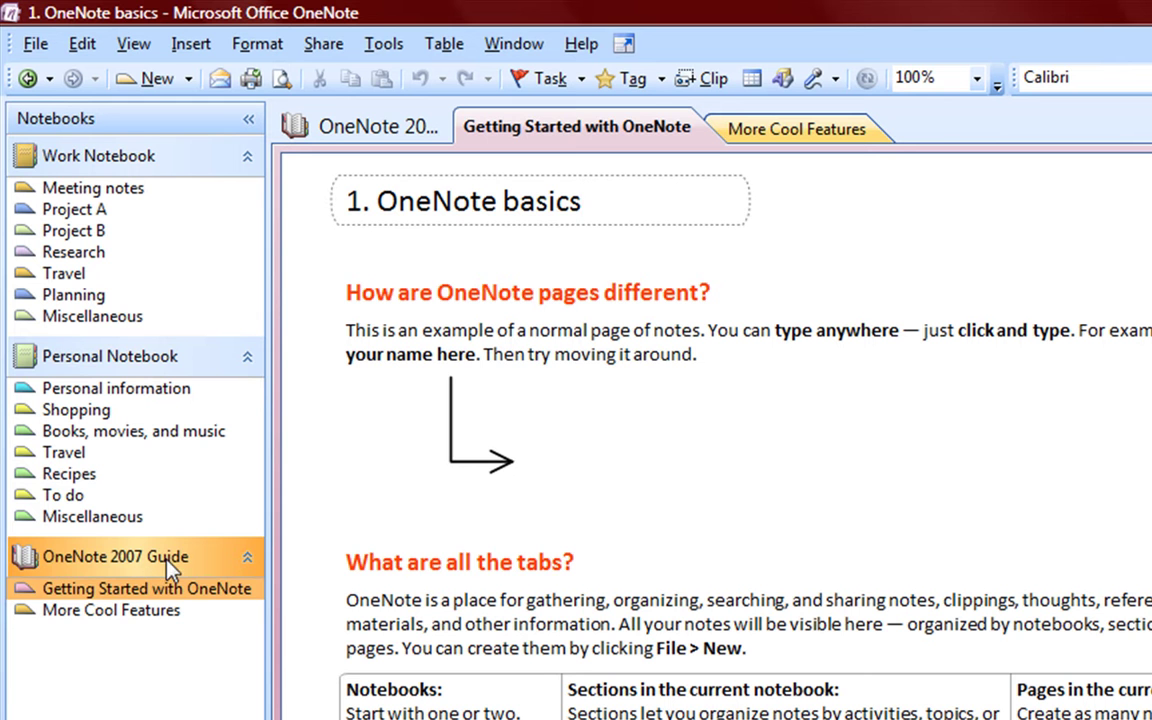
pyautogui.click(44, 166)
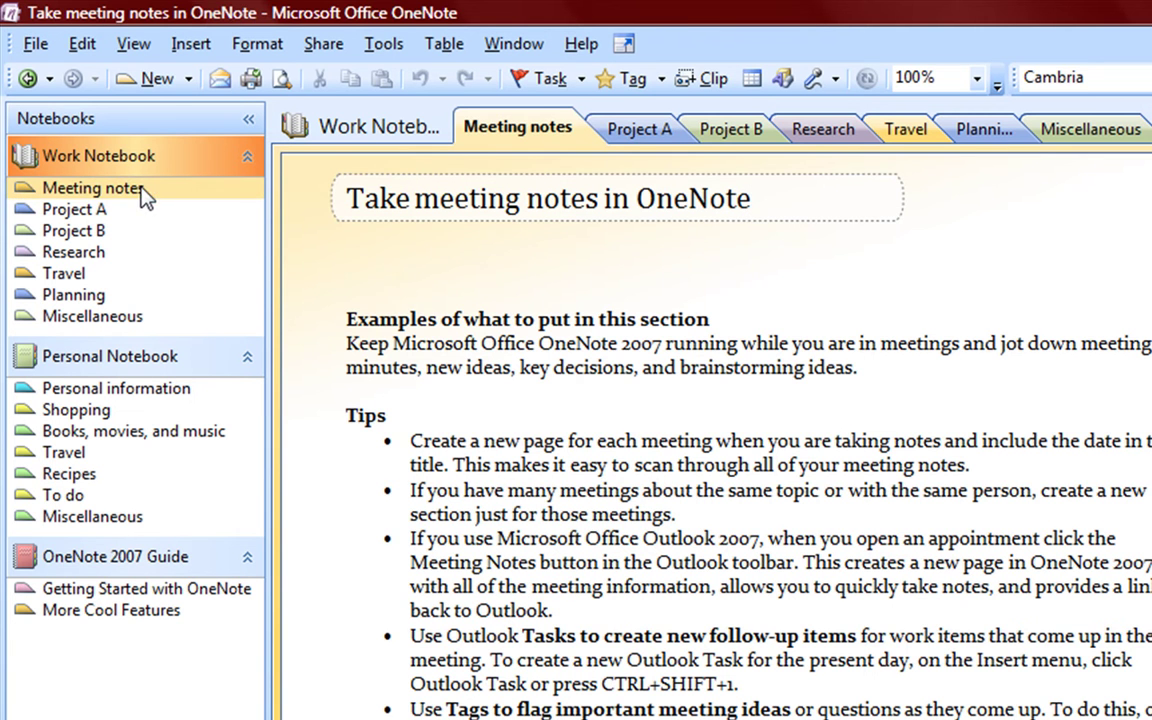
# - Browse the Work Notebook's Project A, Project B and Meeting notes sections, ending on Research
pyautogui.click(140, 212)
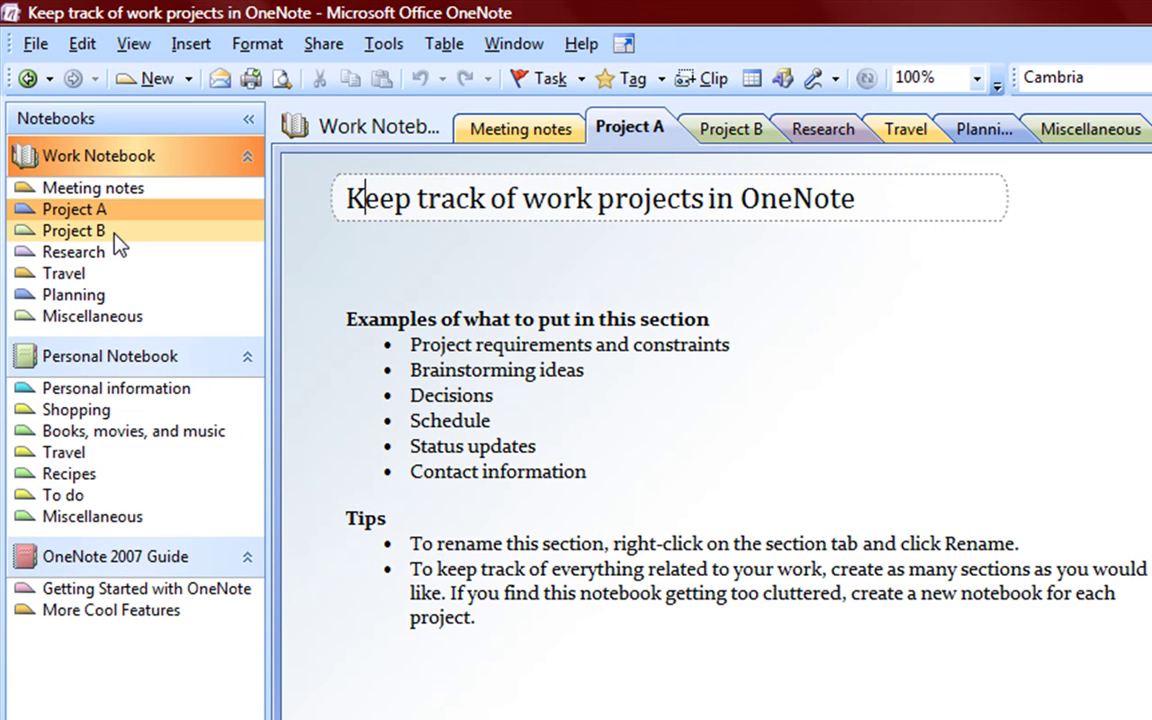
pyautogui.click(112, 233)
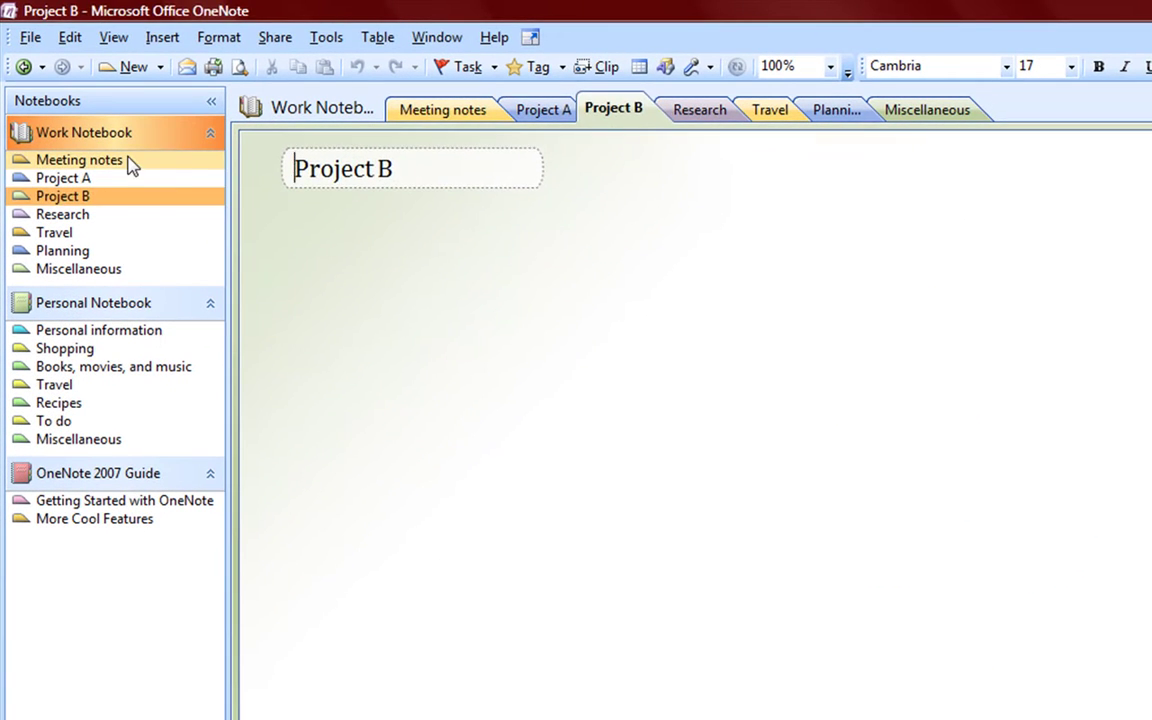
pyautogui.click(129, 162)
pyautogui.click(537, 113)
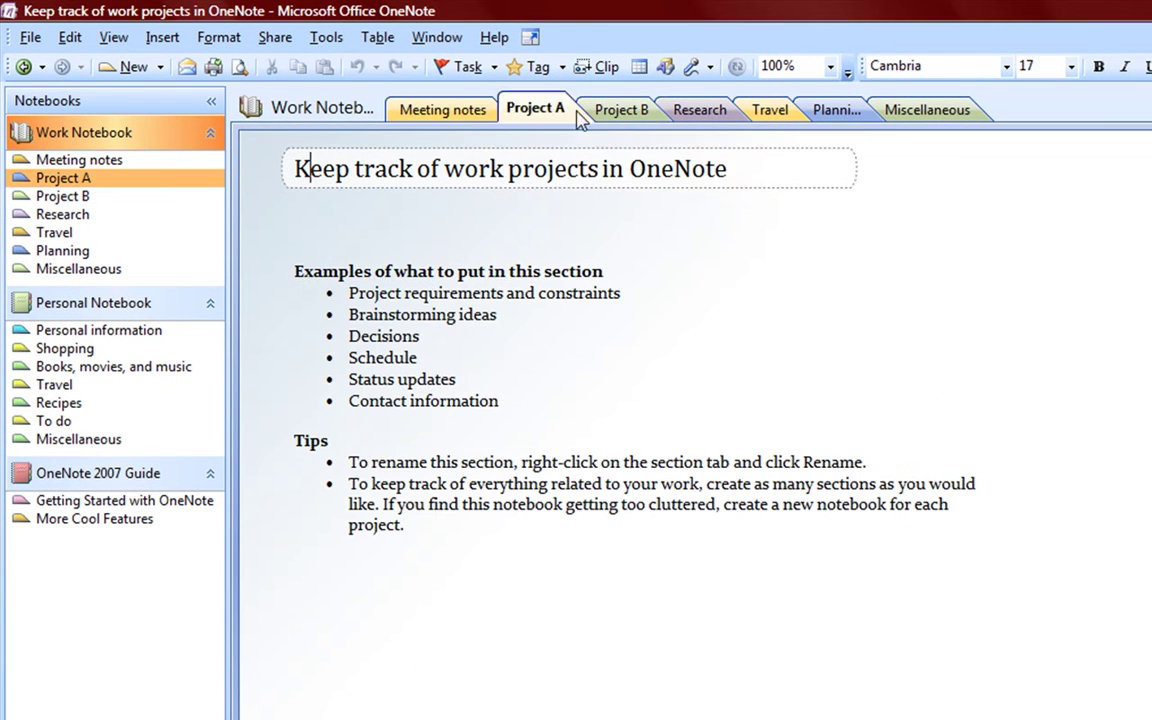
pyautogui.click(616, 113)
pyautogui.click(683, 117)
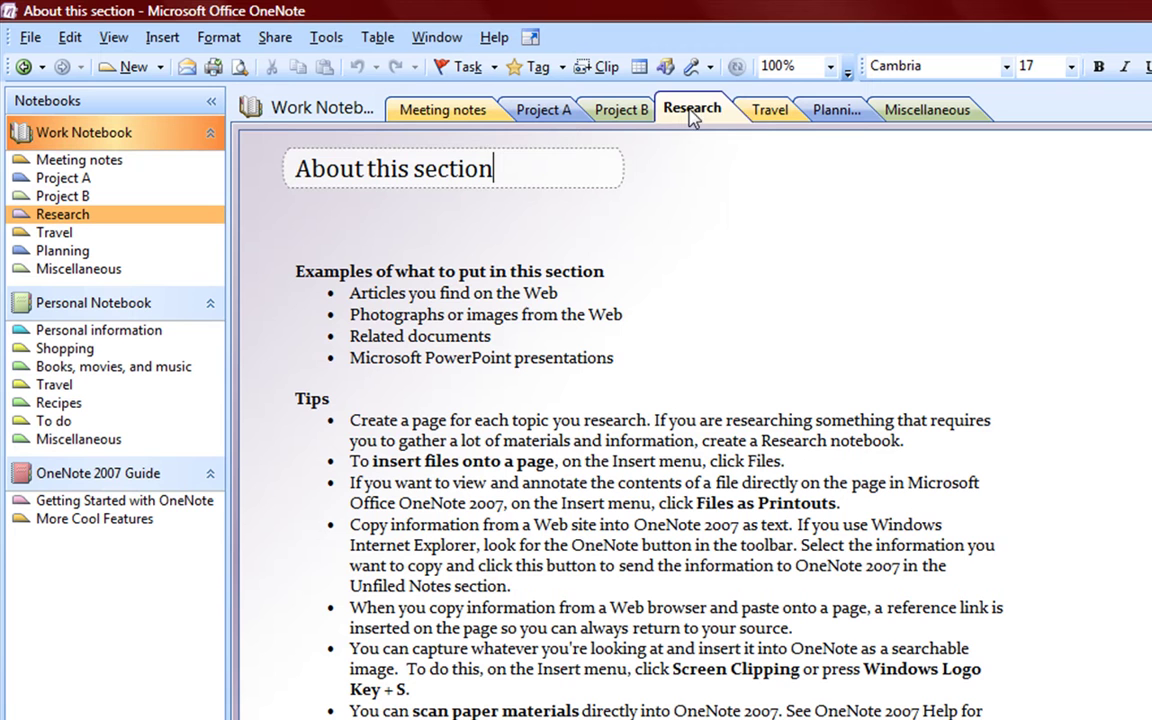
# - Return to the Meeting notes section and view Project A and Project B from there
pyautogui.click(465, 113)
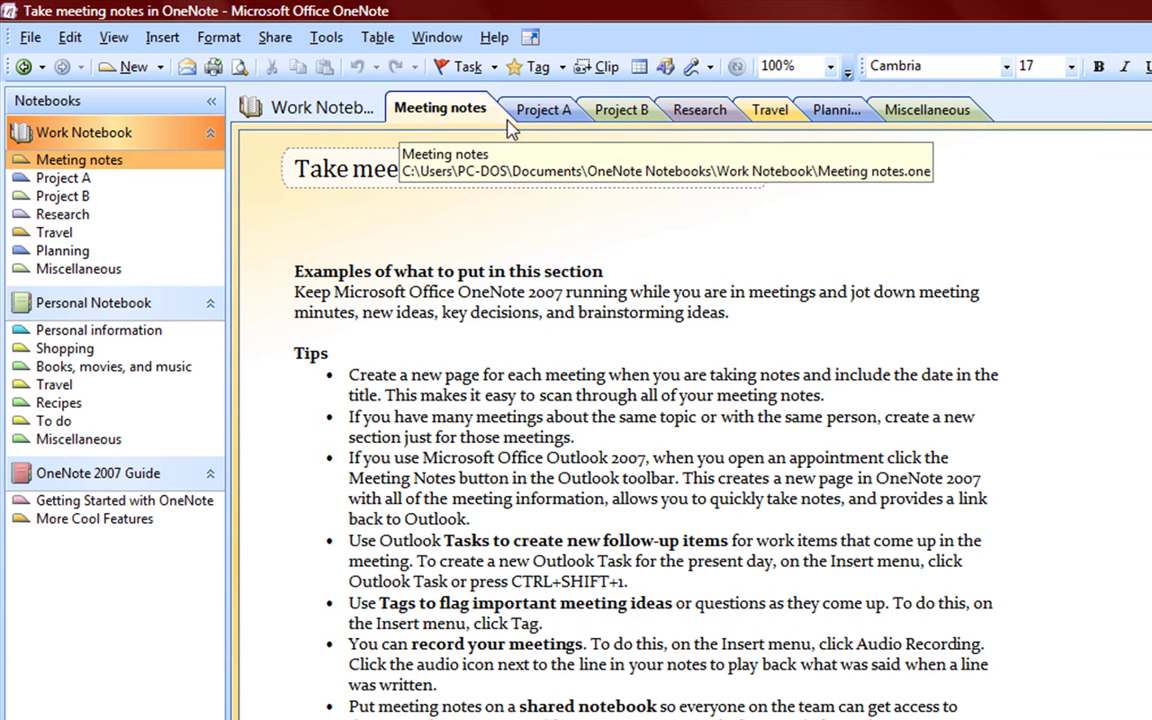
pyautogui.click(553, 112)
pyautogui.click(643, 114)
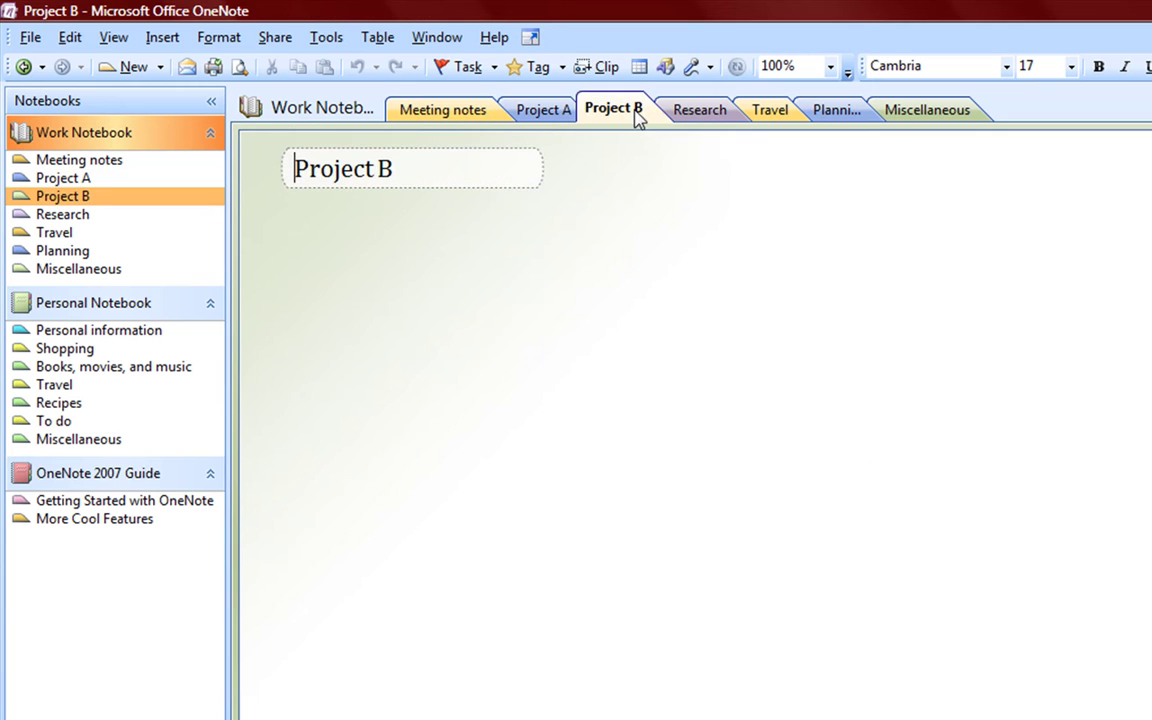
# - Go through the Work Notebook's sections in order from Meeting notes to Planning
pyautogui.click(437, 113)
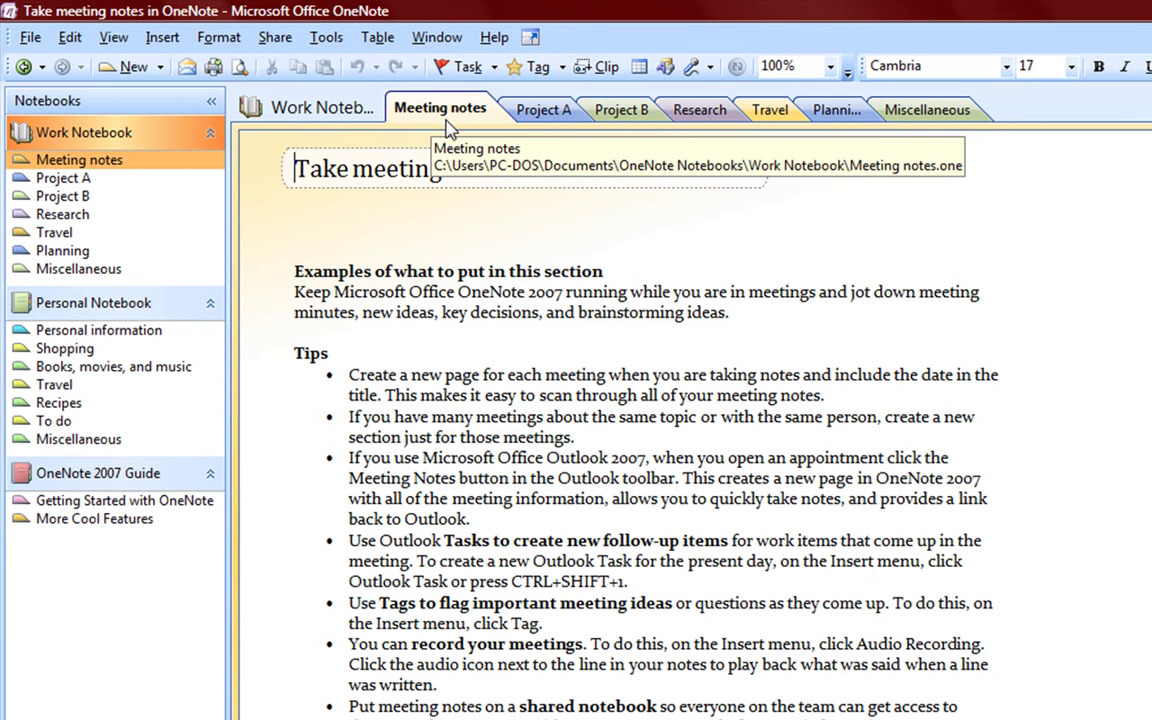
pyautogui.click(546, 112)
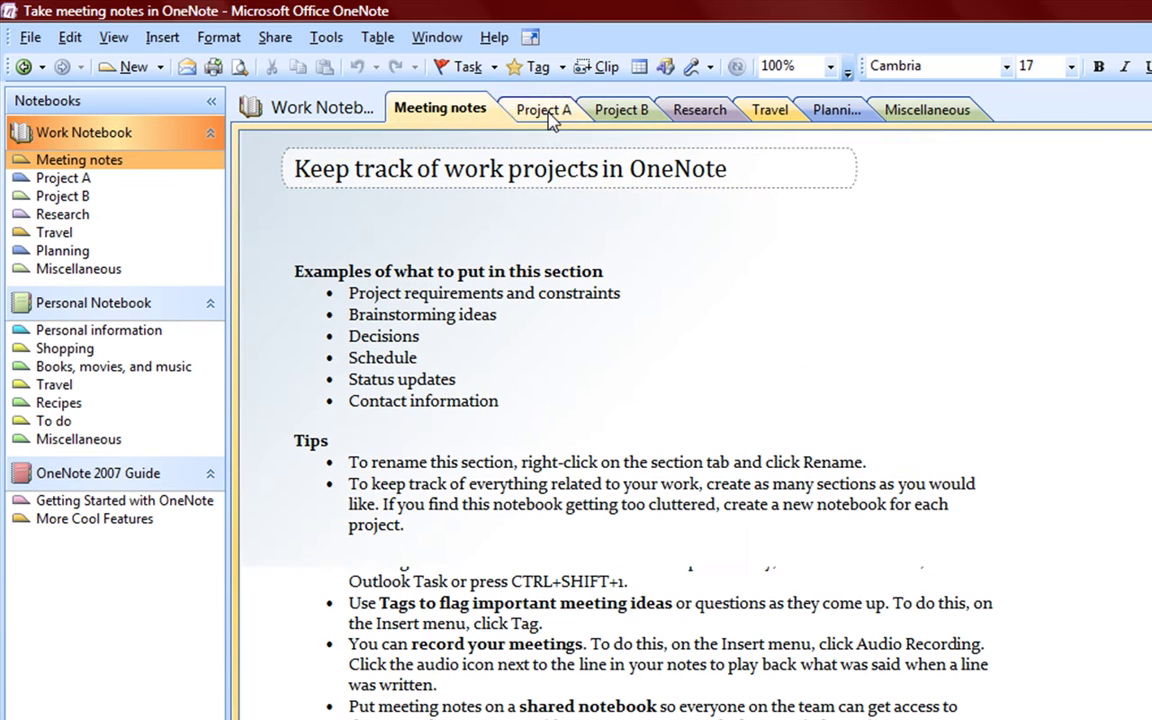
pyautogui.click(621, 112)
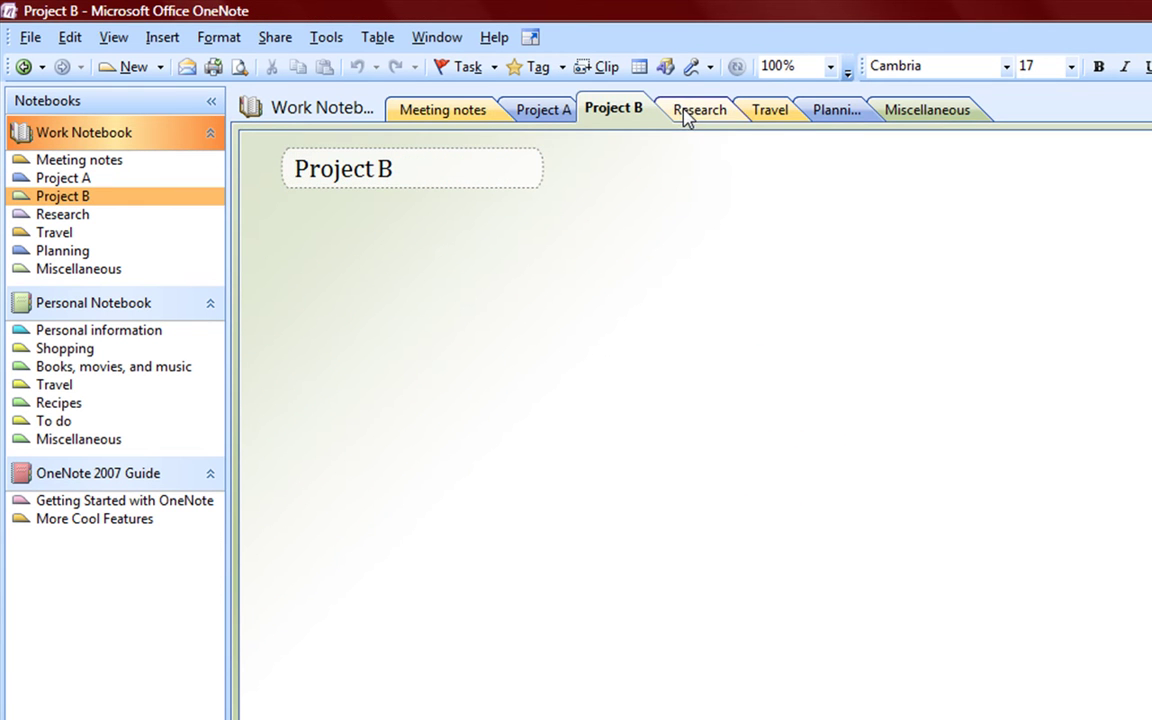
pyautogui.click(684, 112)
pyautogui.click(757, 112)
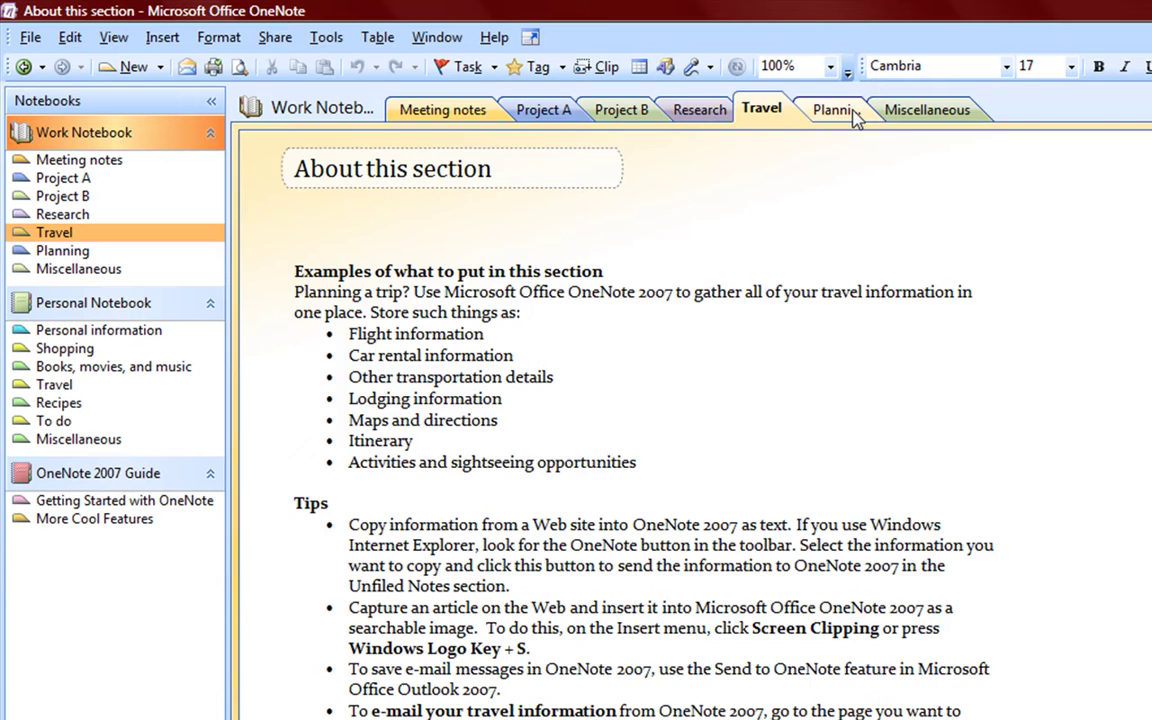
pyautogui.click(850, 114)
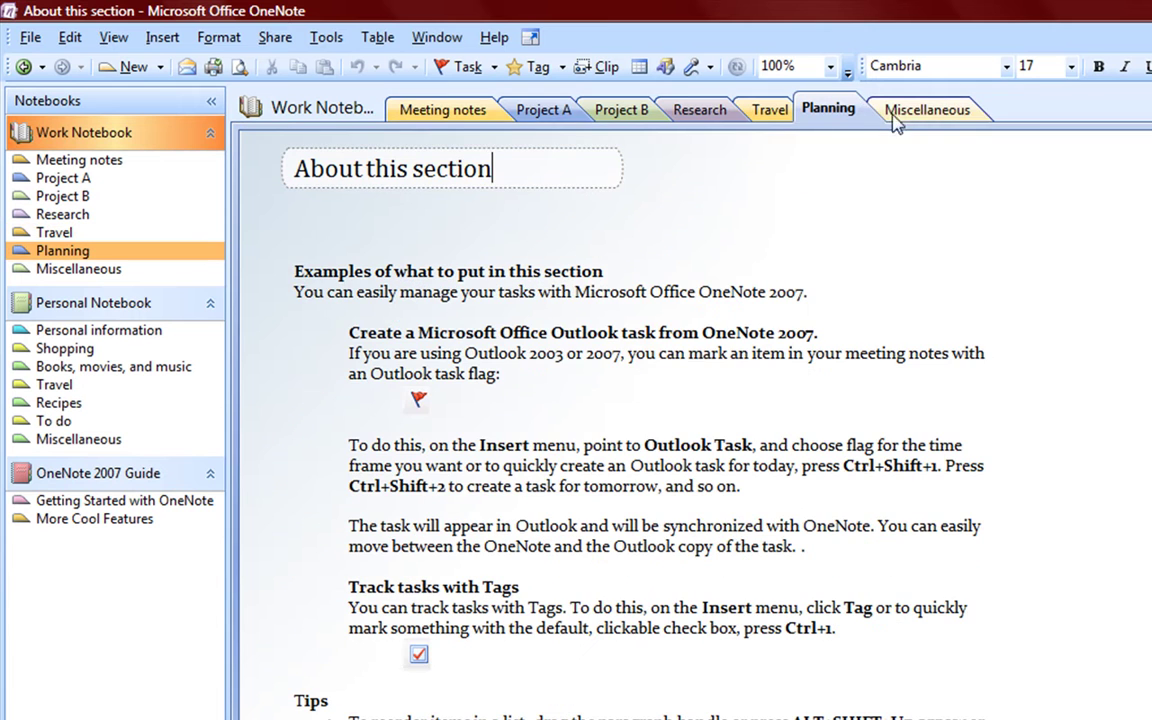
# - Examine the page lists of the Meeting notes, Project A, Project B and Research sections
pyautogui.click(425, 111)
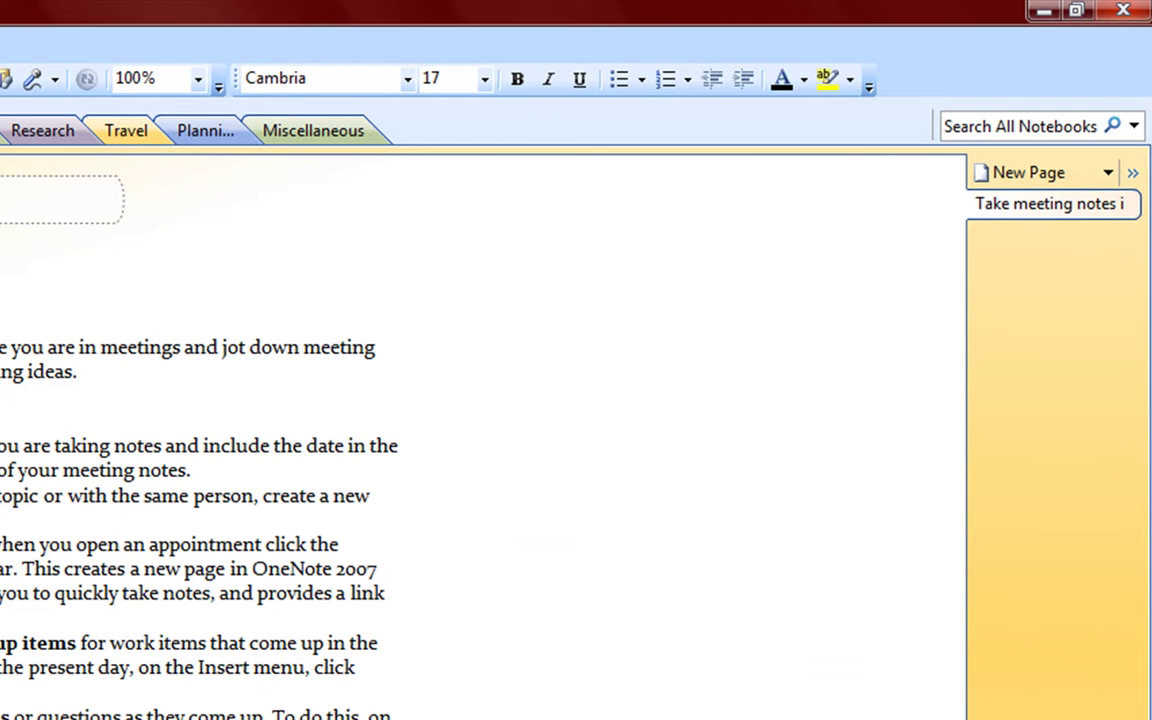
pyautogui.hotkey('ctrl', 'Tab')
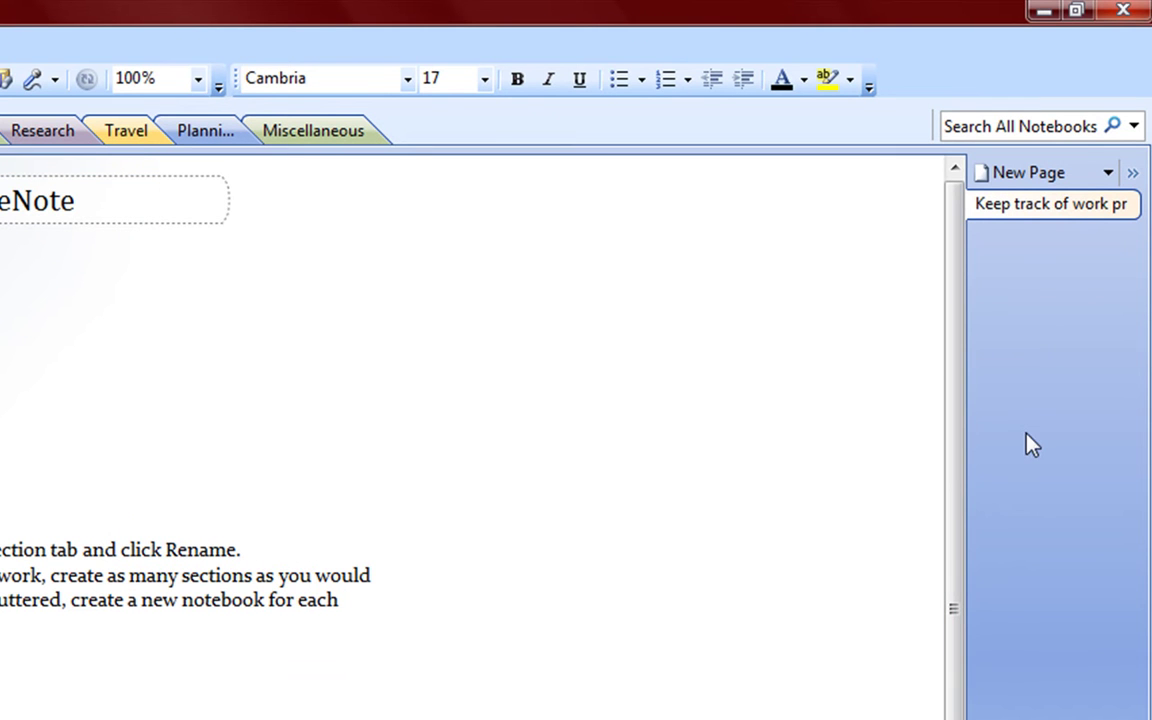
pyautogui.hotkey('ctrl', 'Tab')
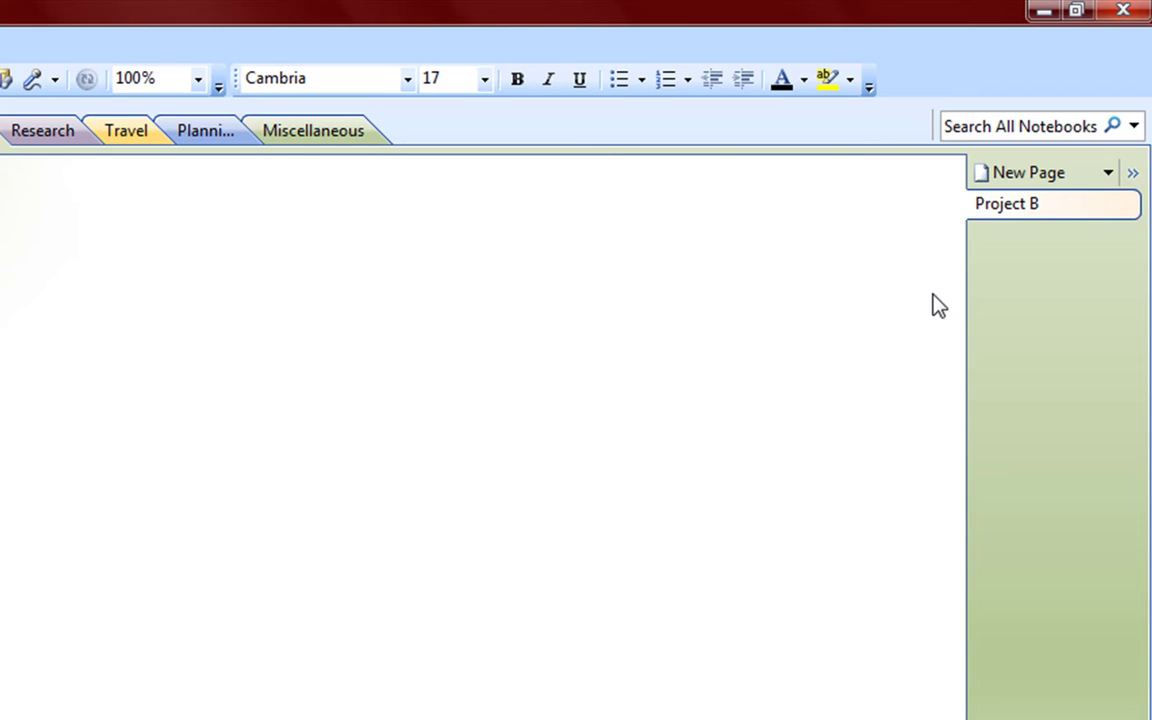
pyautogui.click(50, 131)
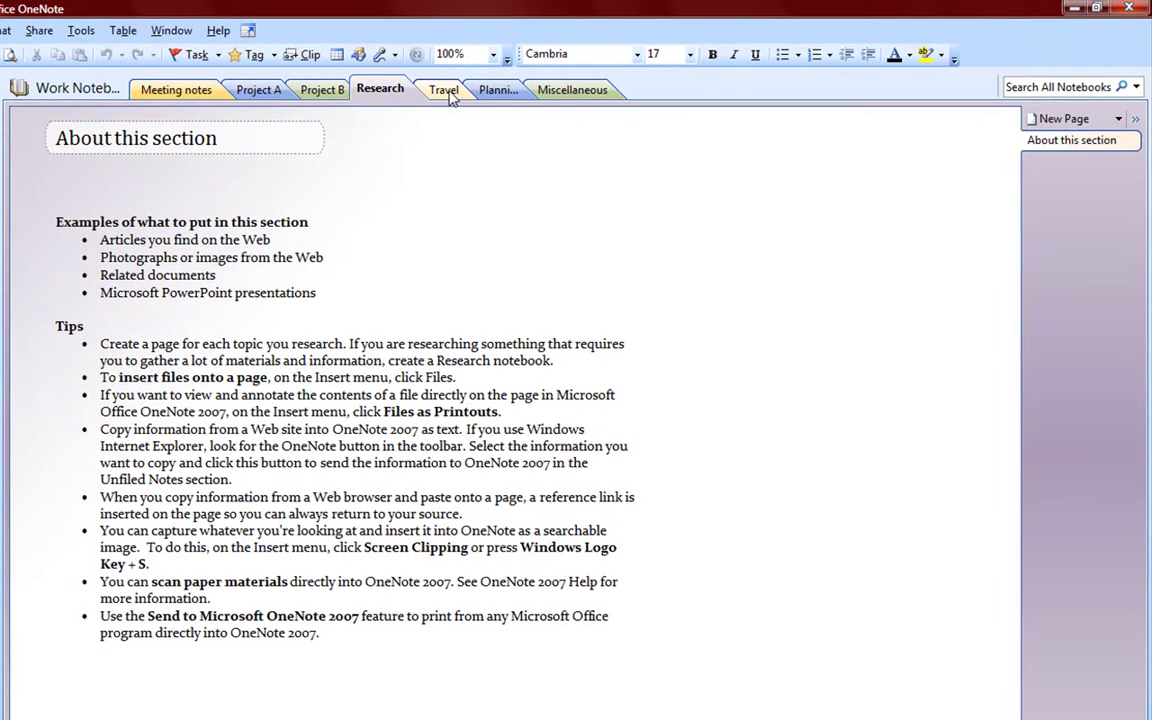
# - View the Travel section's pages from Trip 1 through Trip 2 and return to its About this section page
pyautogui.click(140, 133)
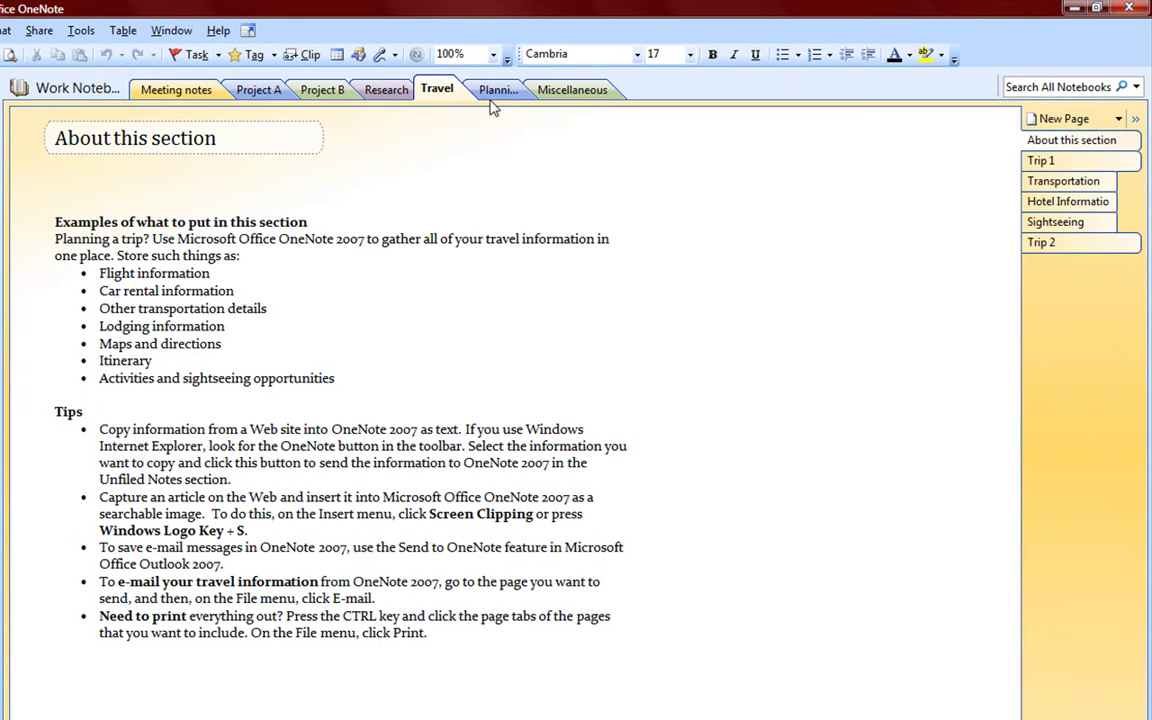
pyautogui.click(1040, 163)
pyautogui.click(1040, 183)
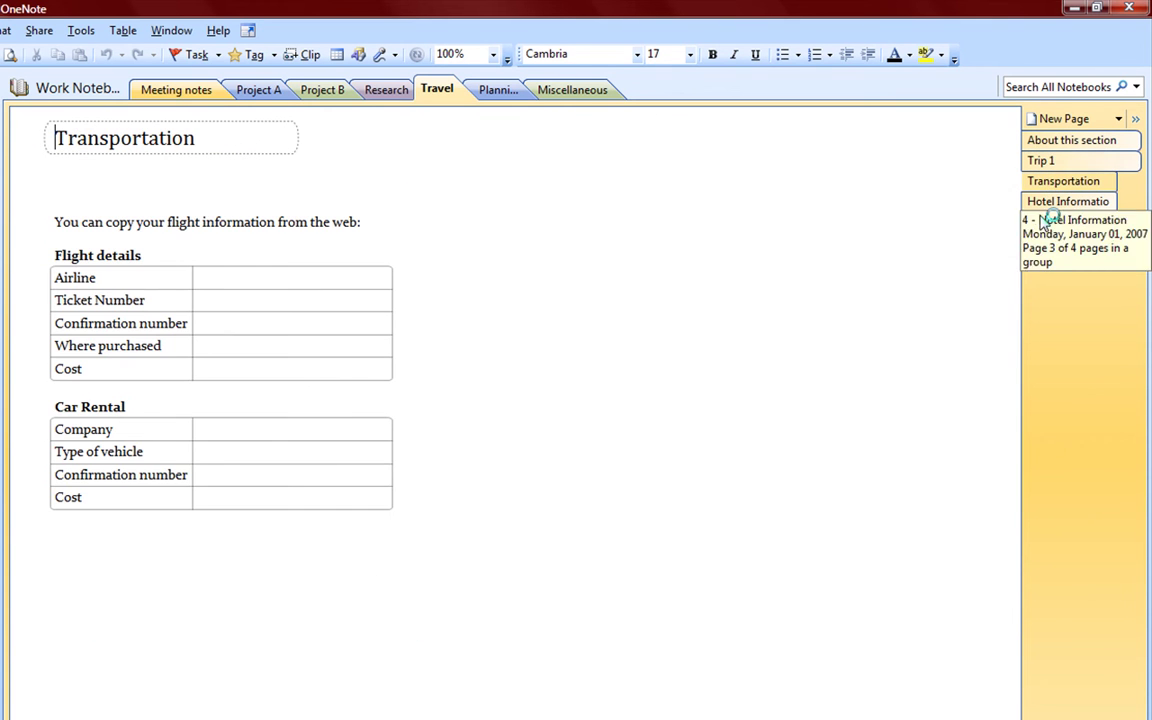
pyautogui.click(1036, 200)
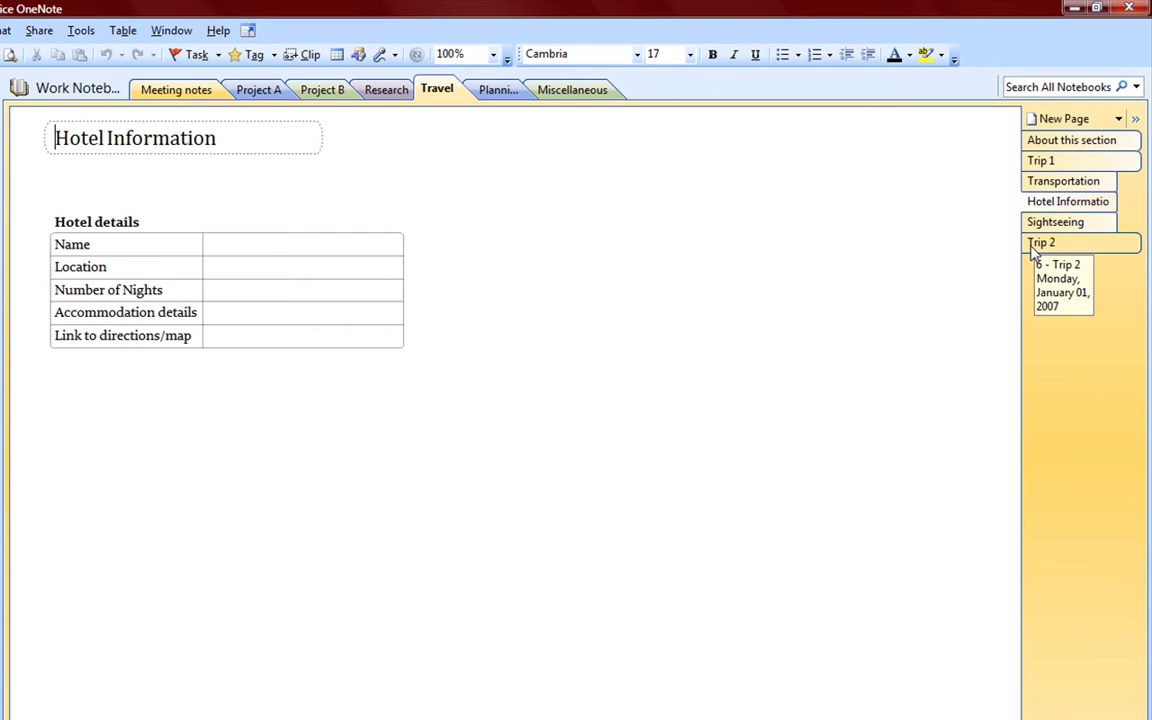
pyautogui.click(1045, 222)
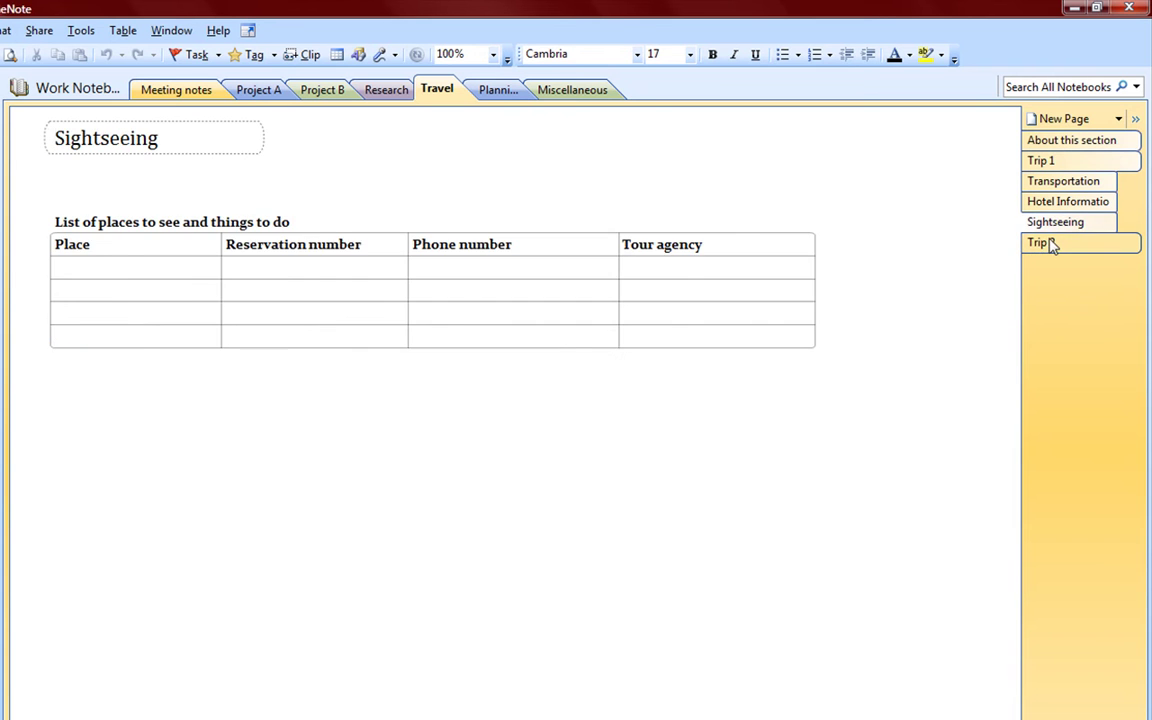
pyautogui.click(1045, 242)
pyautogui.click(1042, 143)
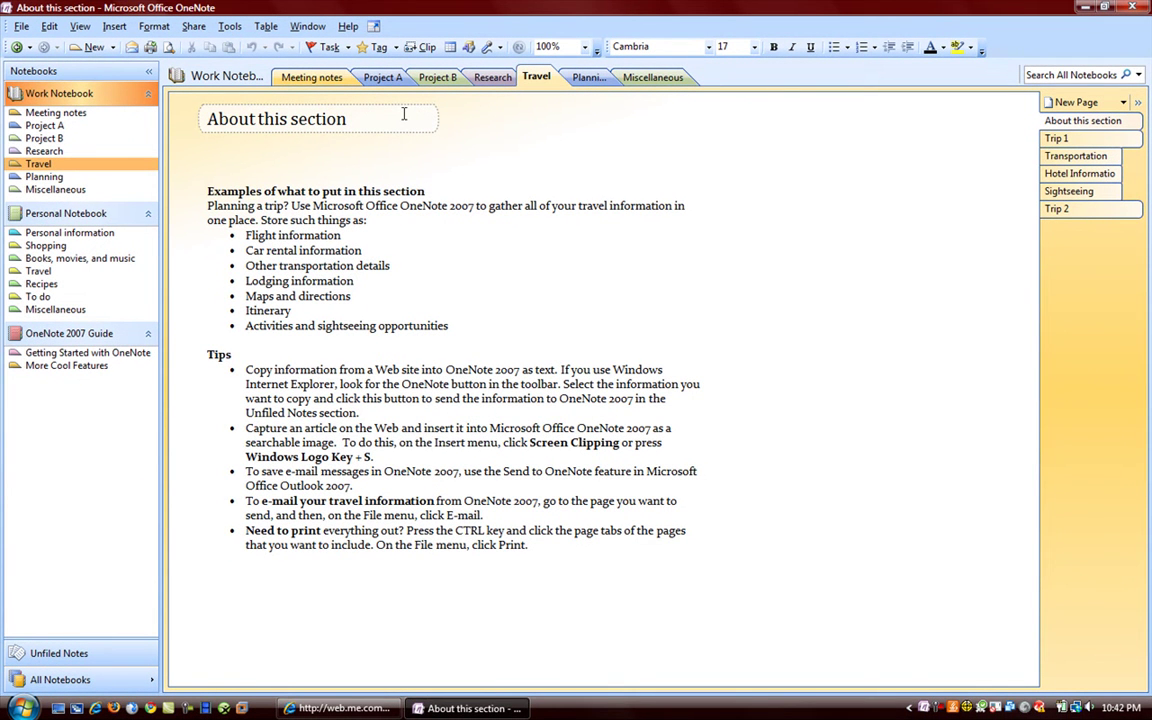
# - View the Meeting notes and Project A sections, and examine the Save As options for the Meeting notes section without saving
pyautogui.click(332, 82)
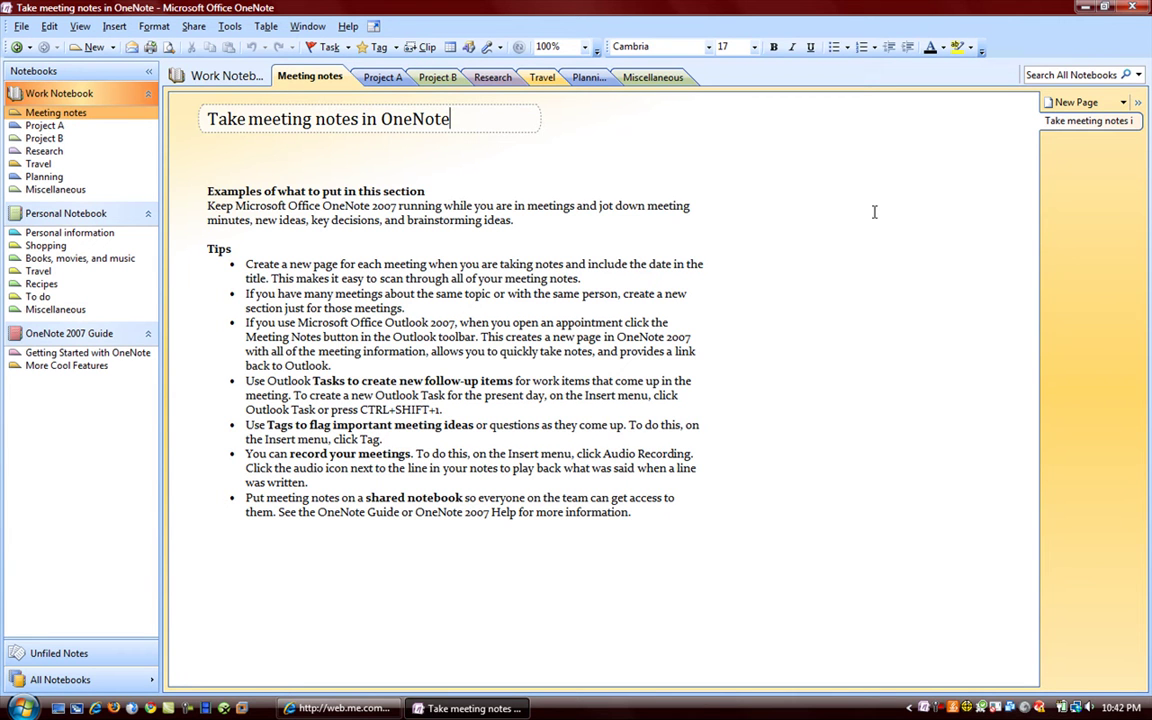
pyautogui.click(33, 127)
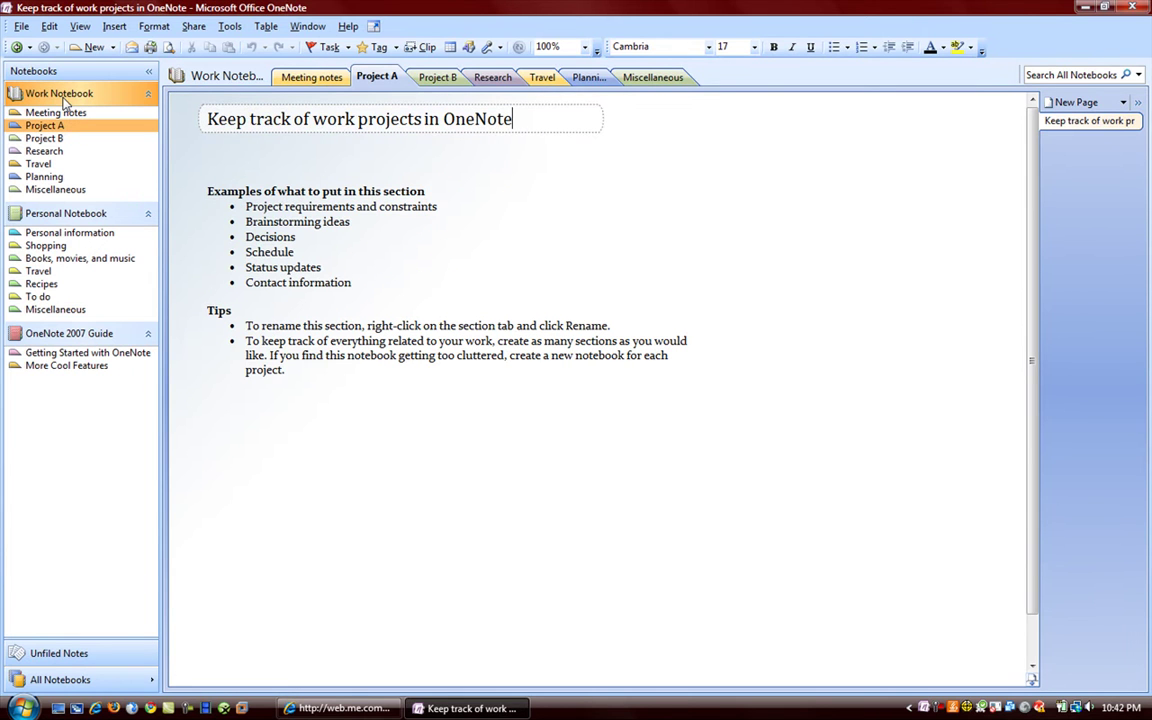
pyautogui.click(298, 78)
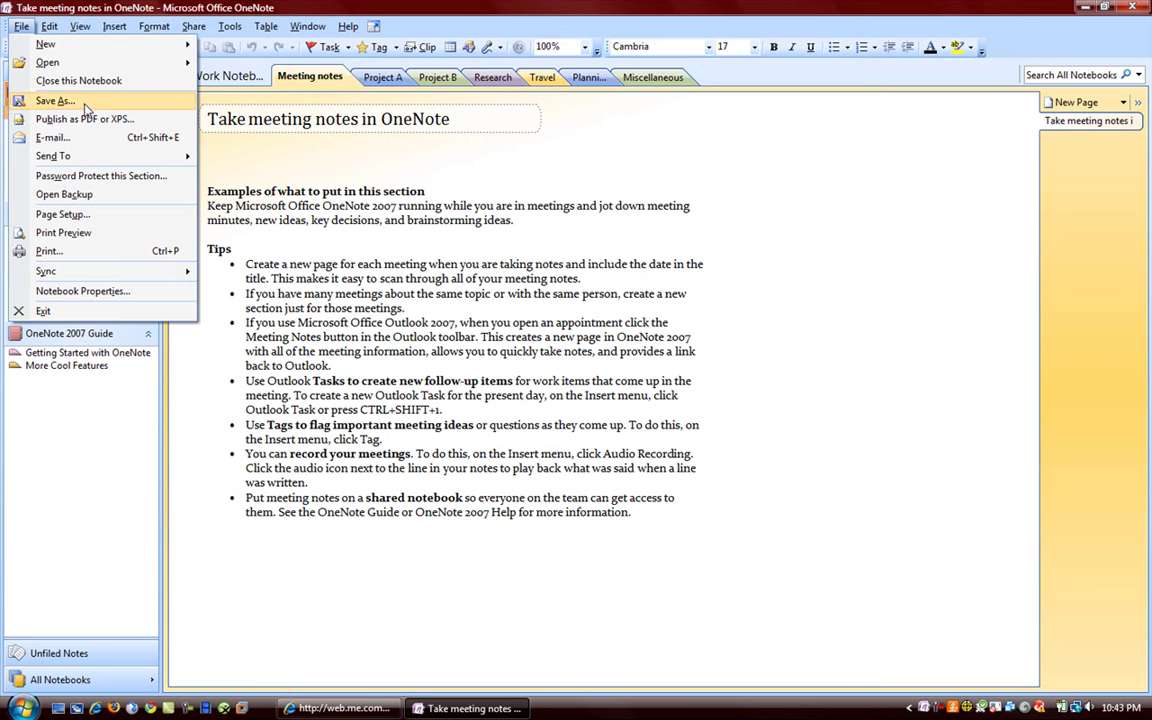
pyautogui.click(95, 104)
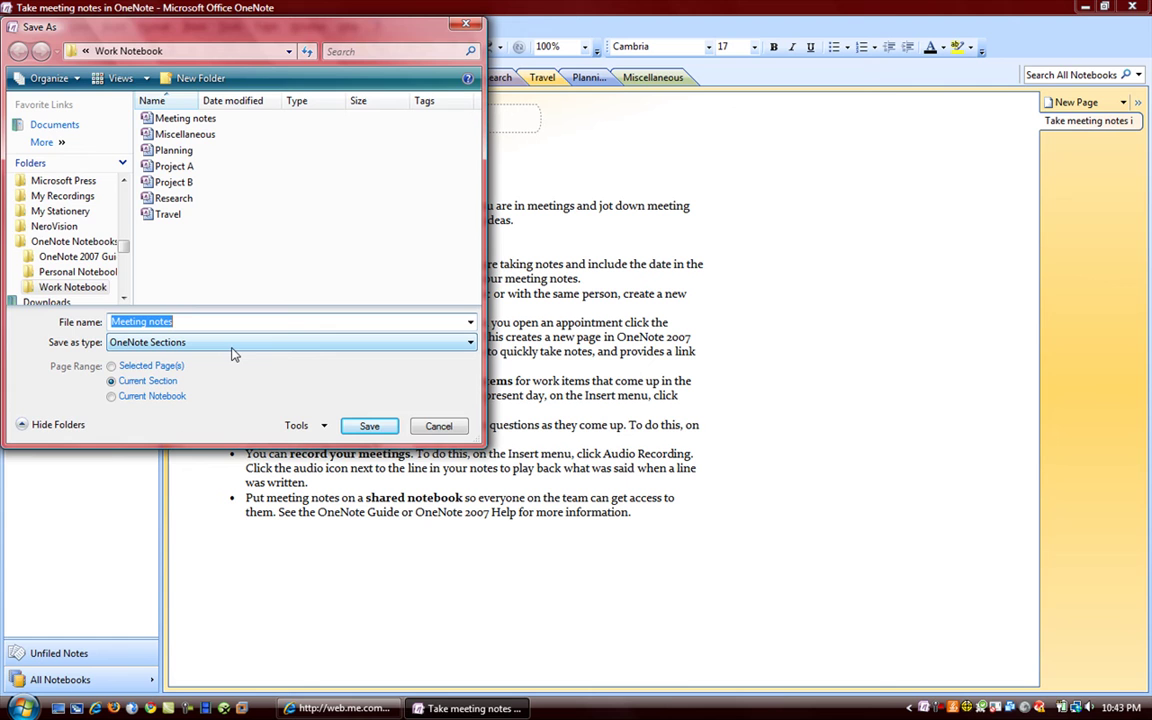
pyautogui.press('Escape')
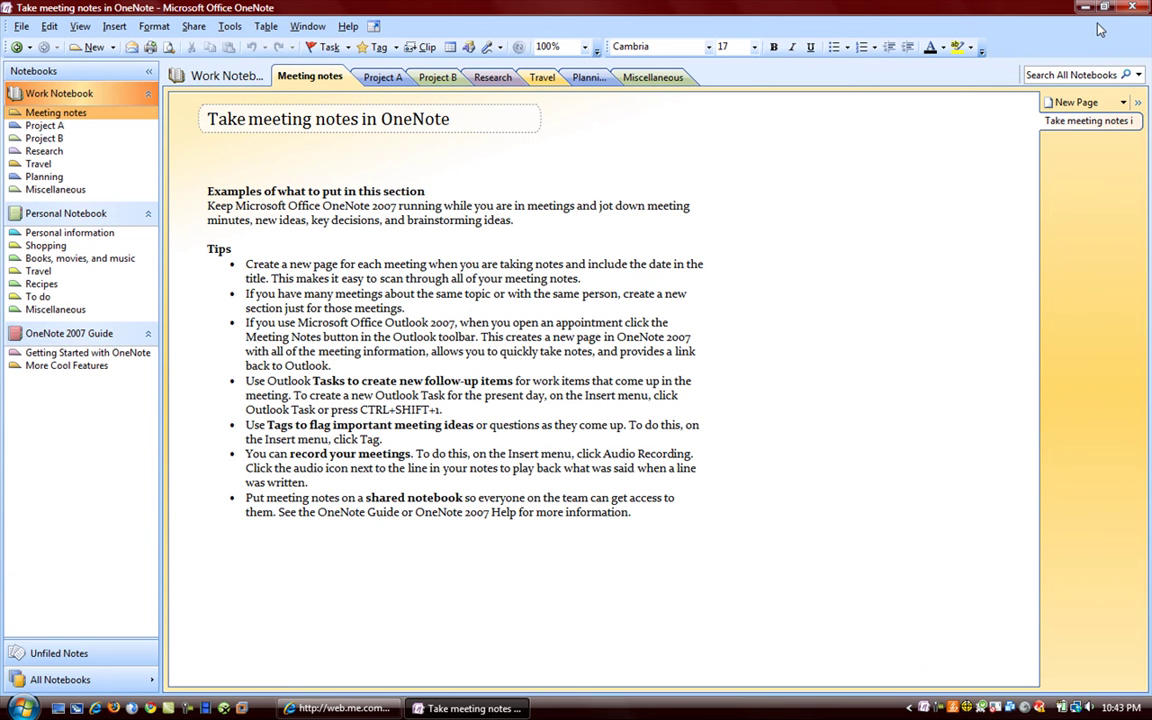
# - View the Travel section, return to Meeting notes and examine the commands available for the Work Notebook
pyautogui.click(40, 163)
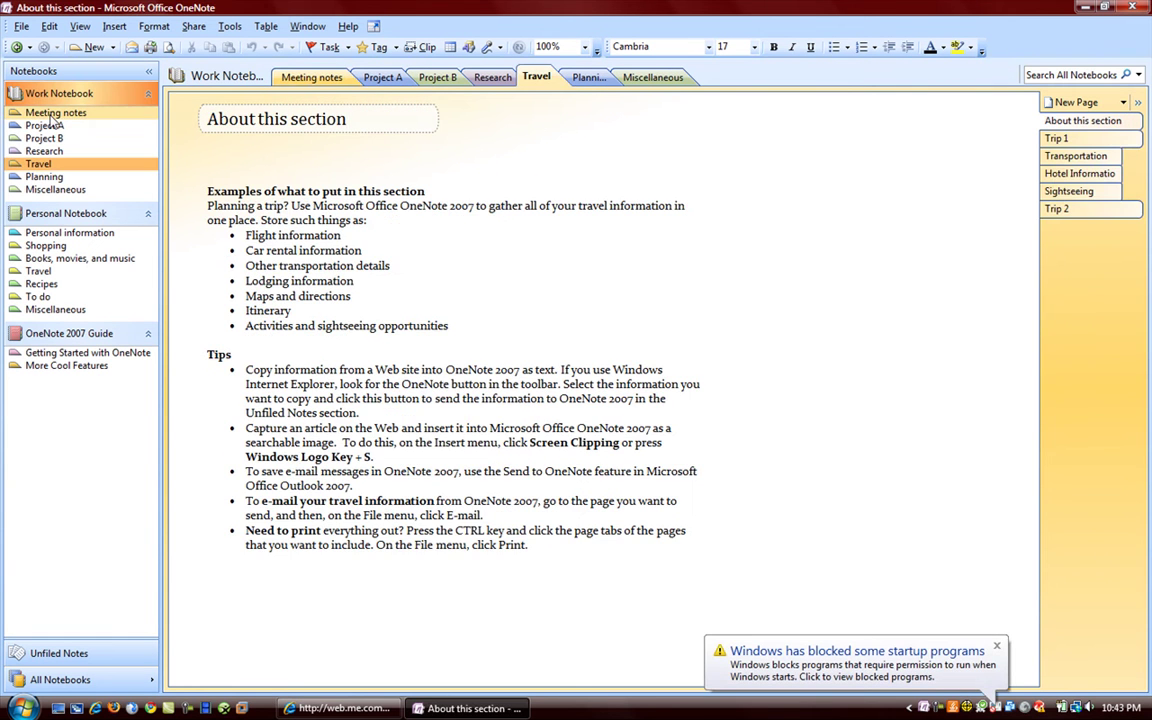
pyautogui.click(50, 114)
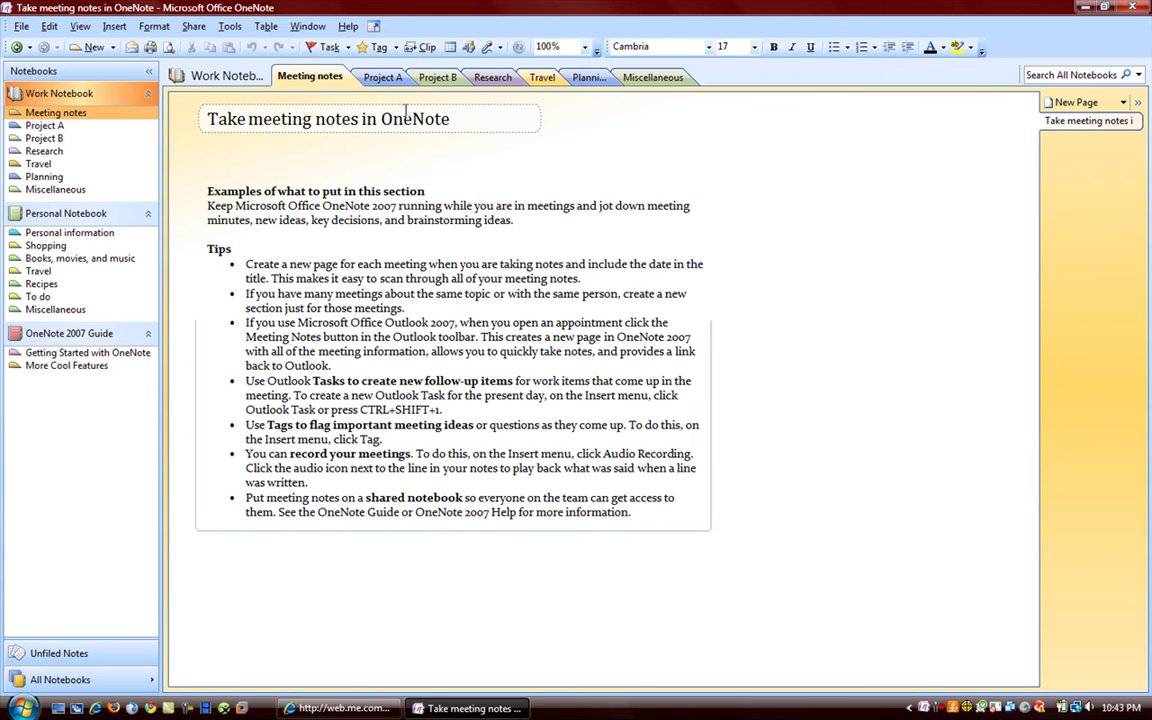
pyautogui.rightClick(74, 98)
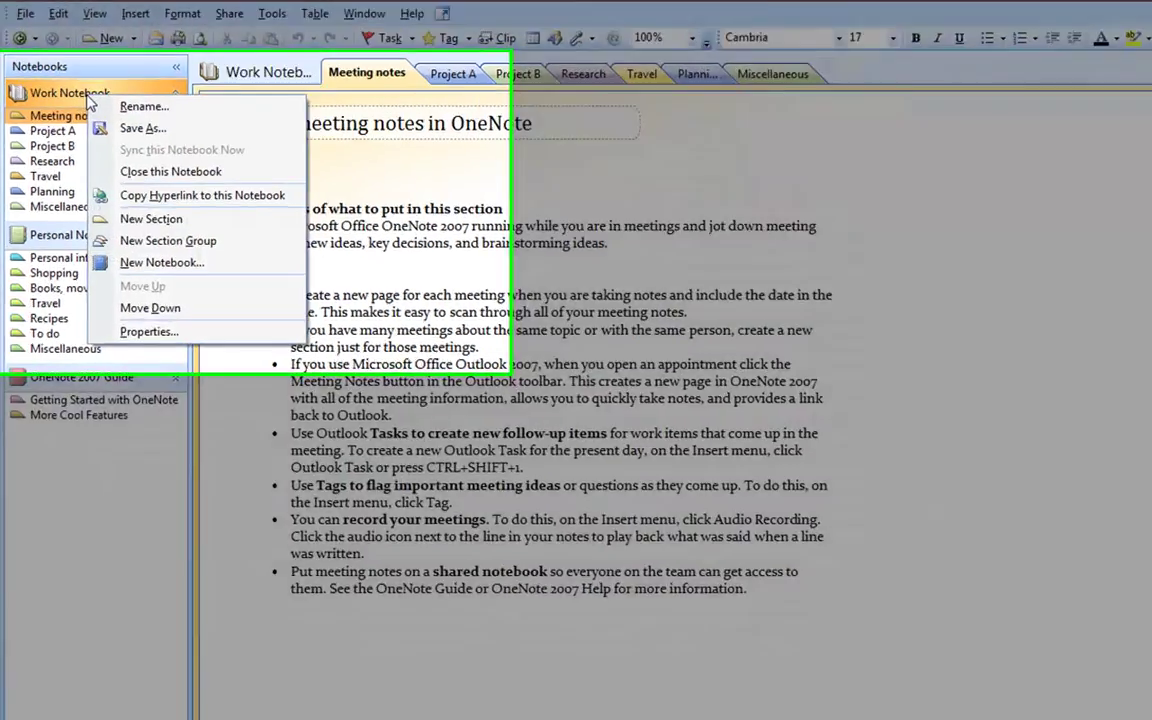
pyautogui.press('Escape')
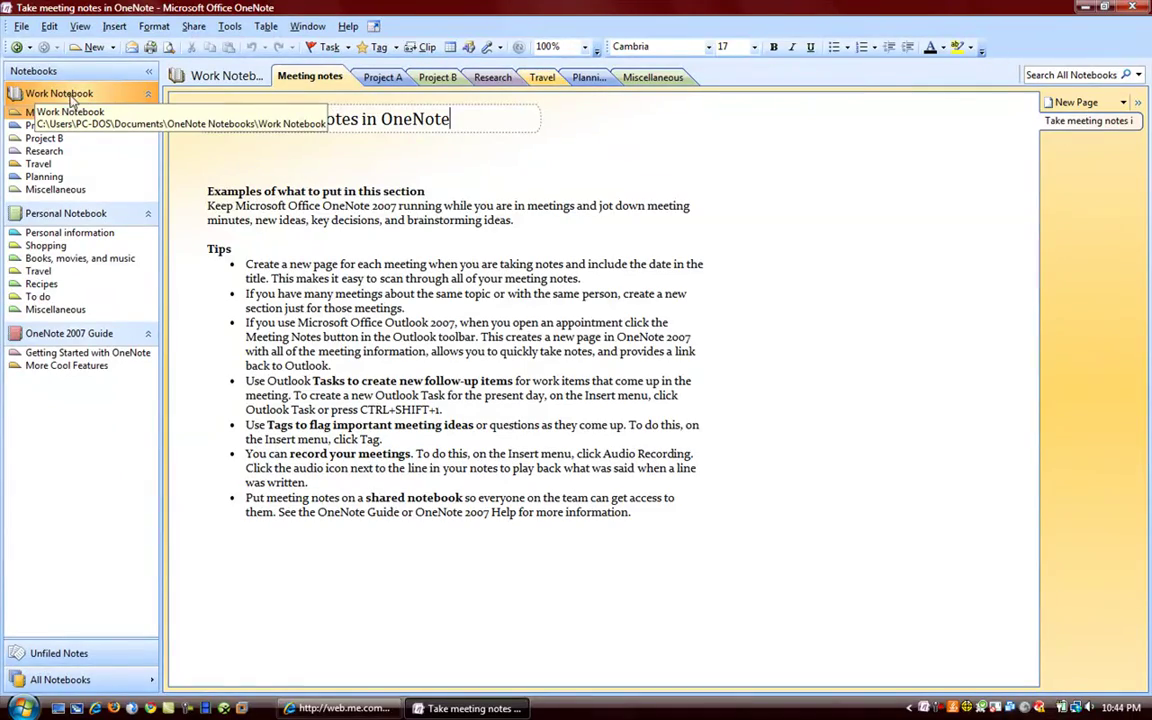
# - Start creating a new notebook and look through the full list of notebook templates
pyautogui.click(22, 27)
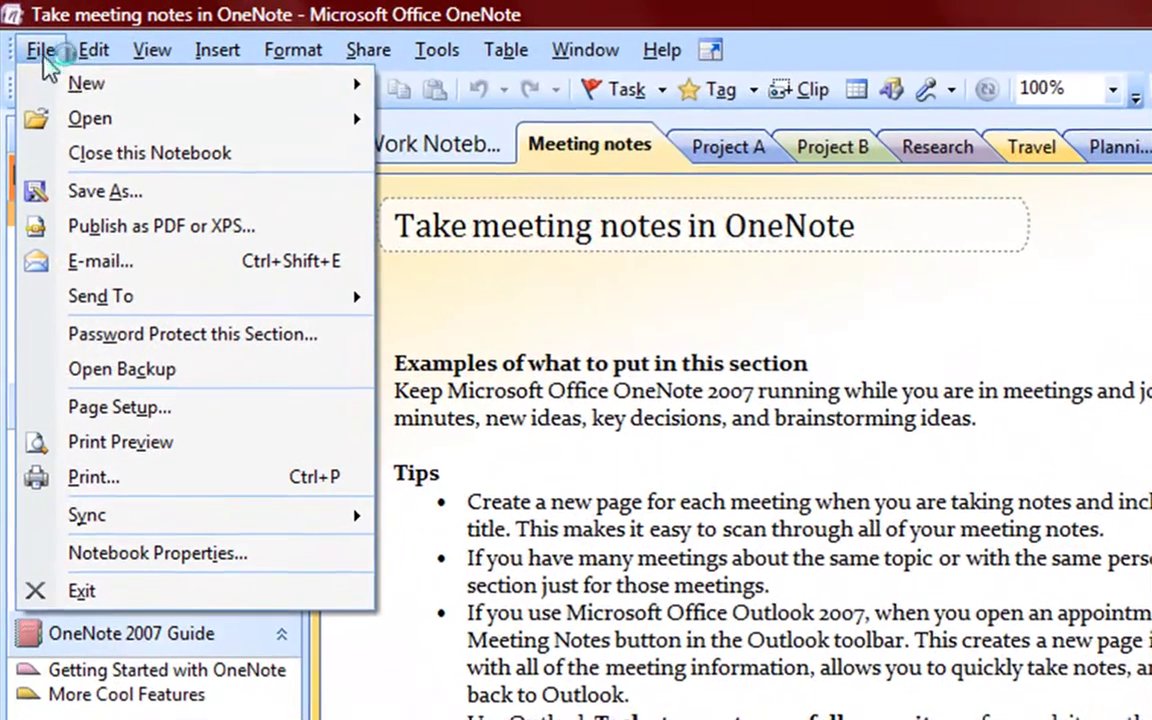
pyautogui.moveTo(60, 84)
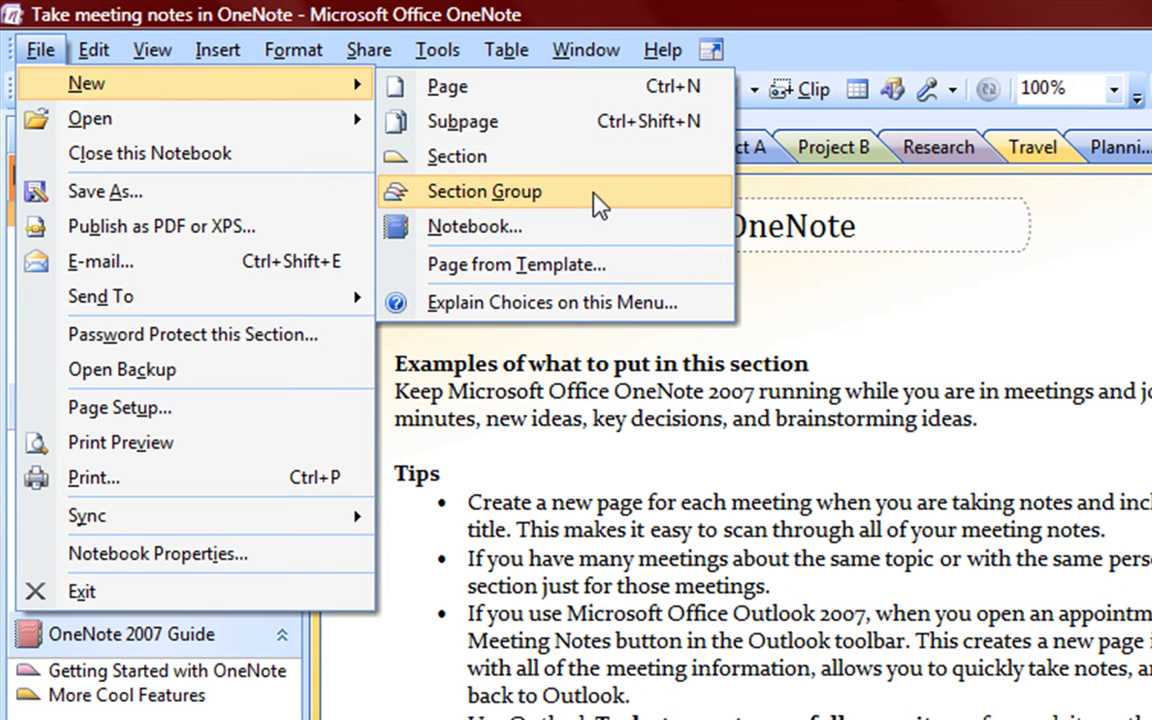
pyautogui.click(490, 232)
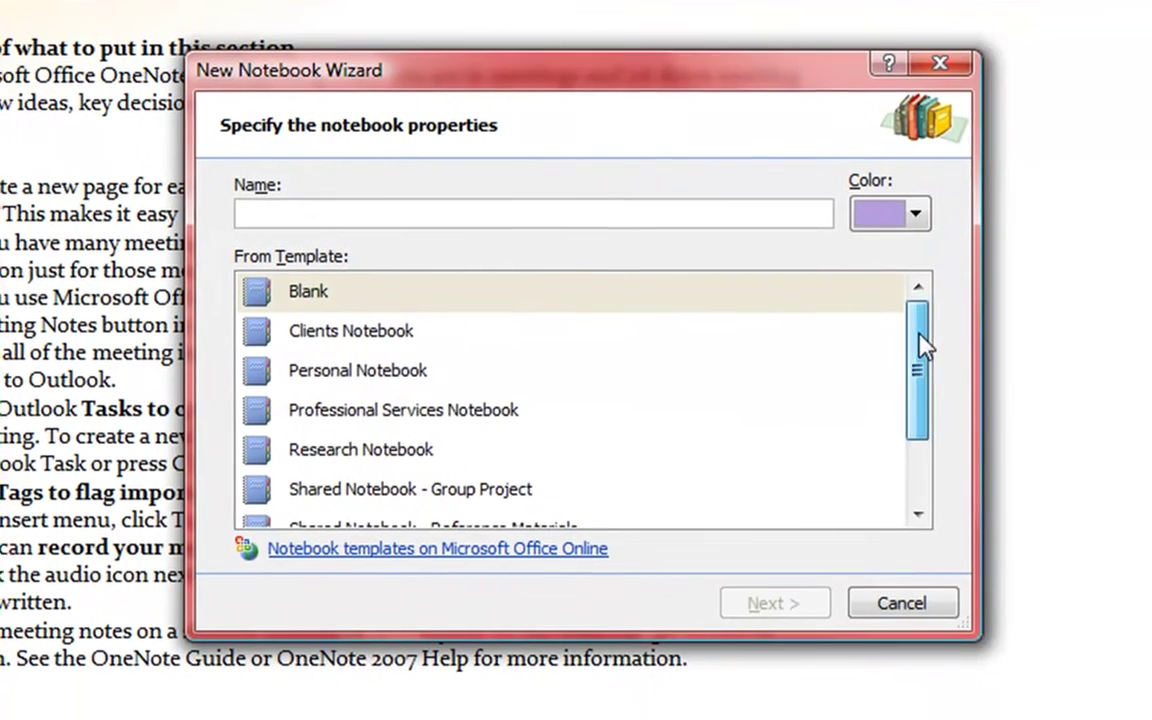
pyautogui.moveTo(826, 298); pyautogui.dragTo(830, 432)
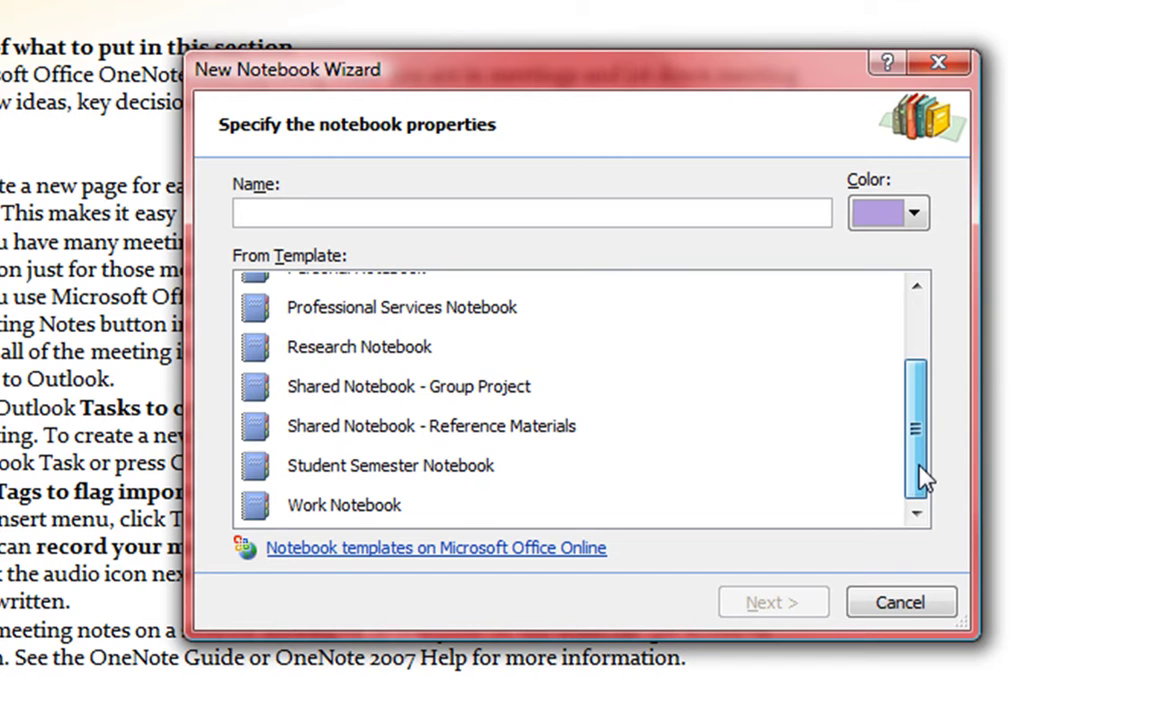
pyautogui.moveTo(919, 466); pyautogui.dragTo(914, 306)
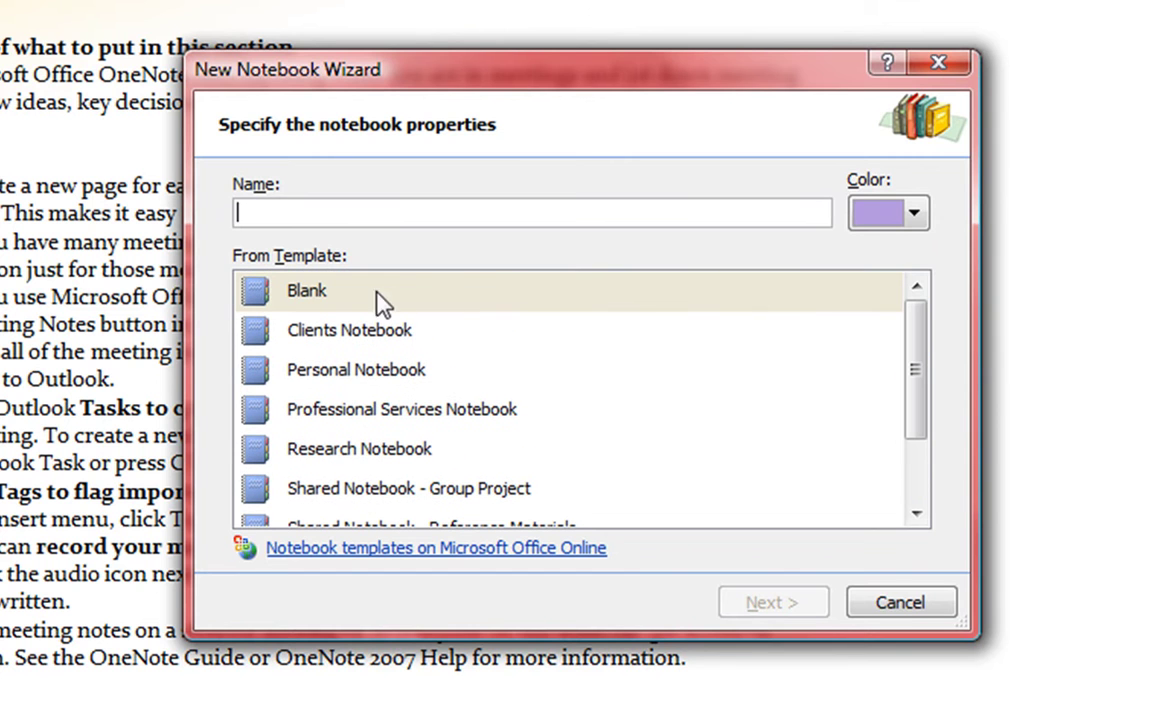
# - Create a blank notebook named Microtosh64bit for use on this computer, keeping the default OneNote Notebooks location
pyautogui.click(313, 297)
pyautogui.click(240, 213)
pyautogui.write('Micr')
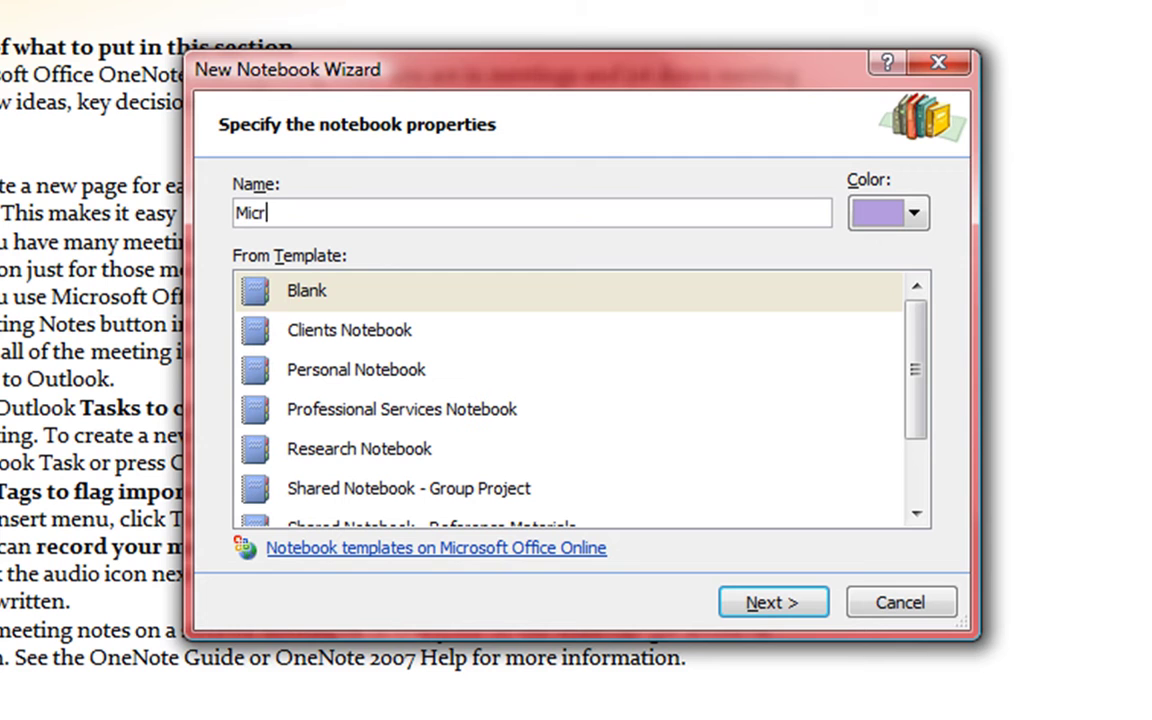
pyautogui.write('otosh64bit')
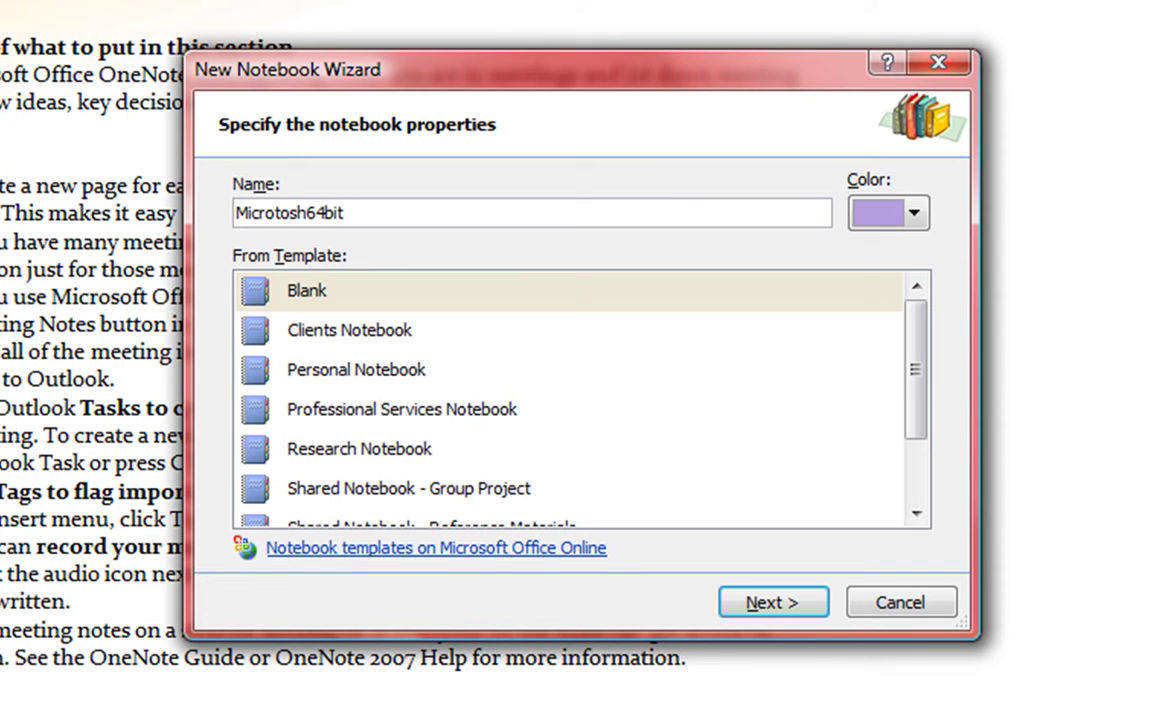
pyautogui.click(800, 596)
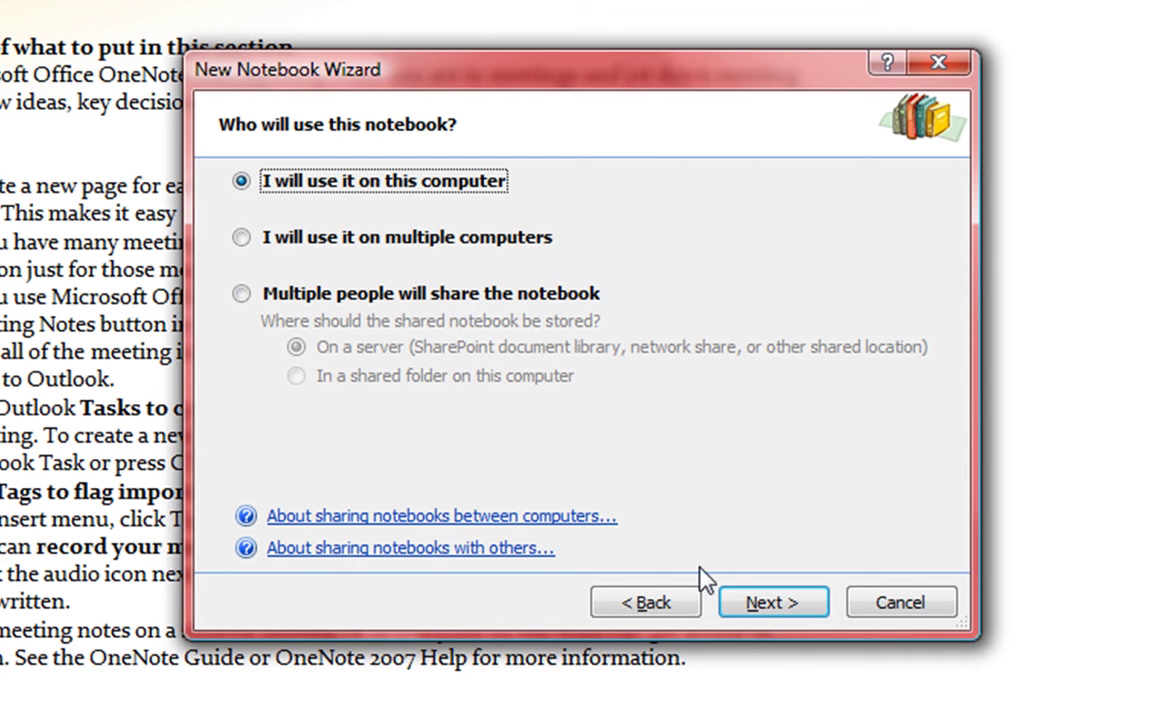
pyautogui.click(771, 606)
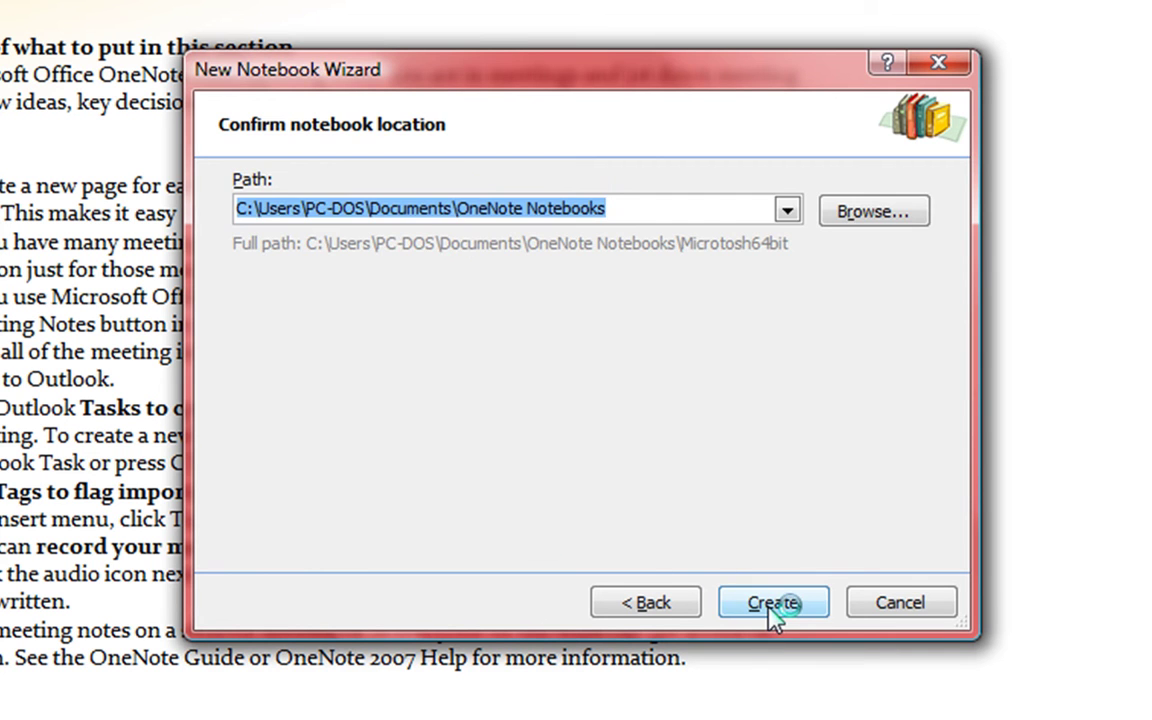
pyautogui.click(771, 606)
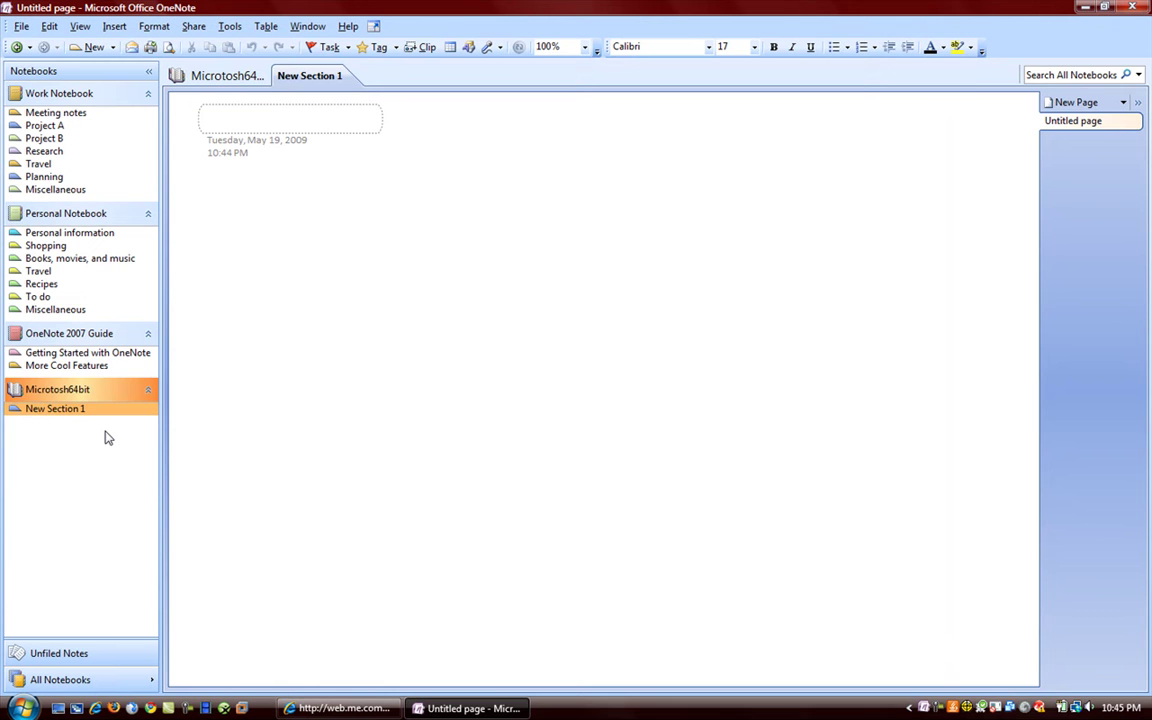
# - View the Getting Started with OneNote section and examine the Microtosh64bit notebook's properties, including its color choices
pyautogui.click(85, 352)
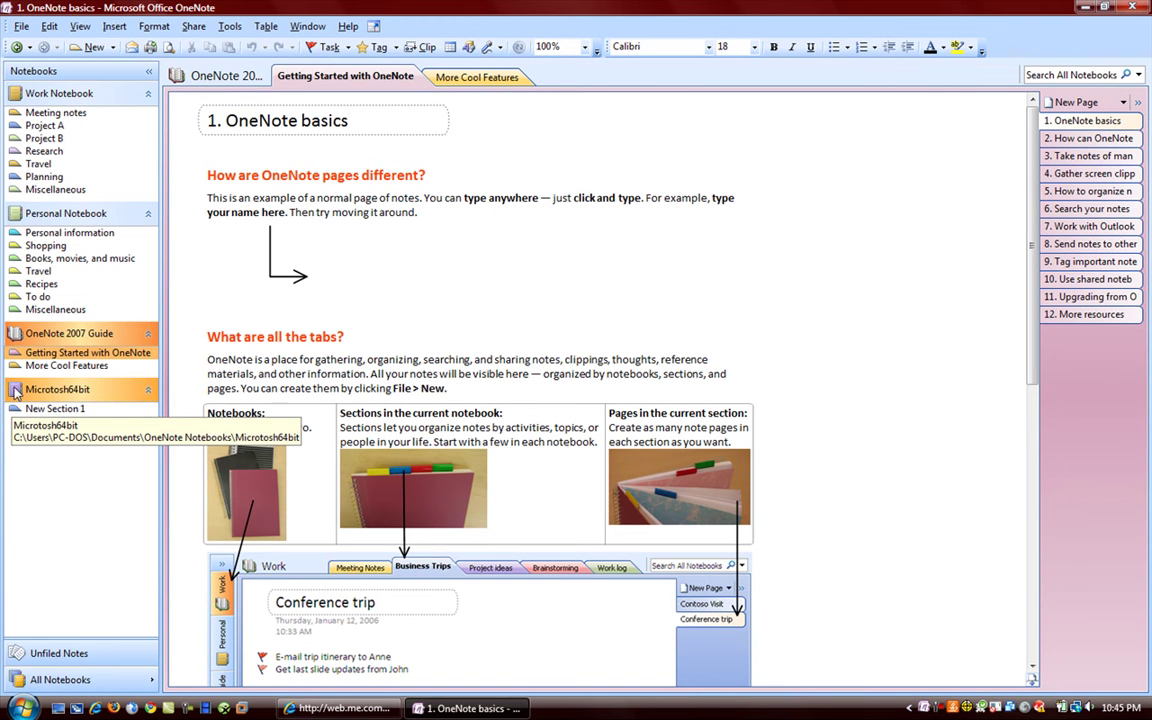
pyautogui.rightClick(33, 393)
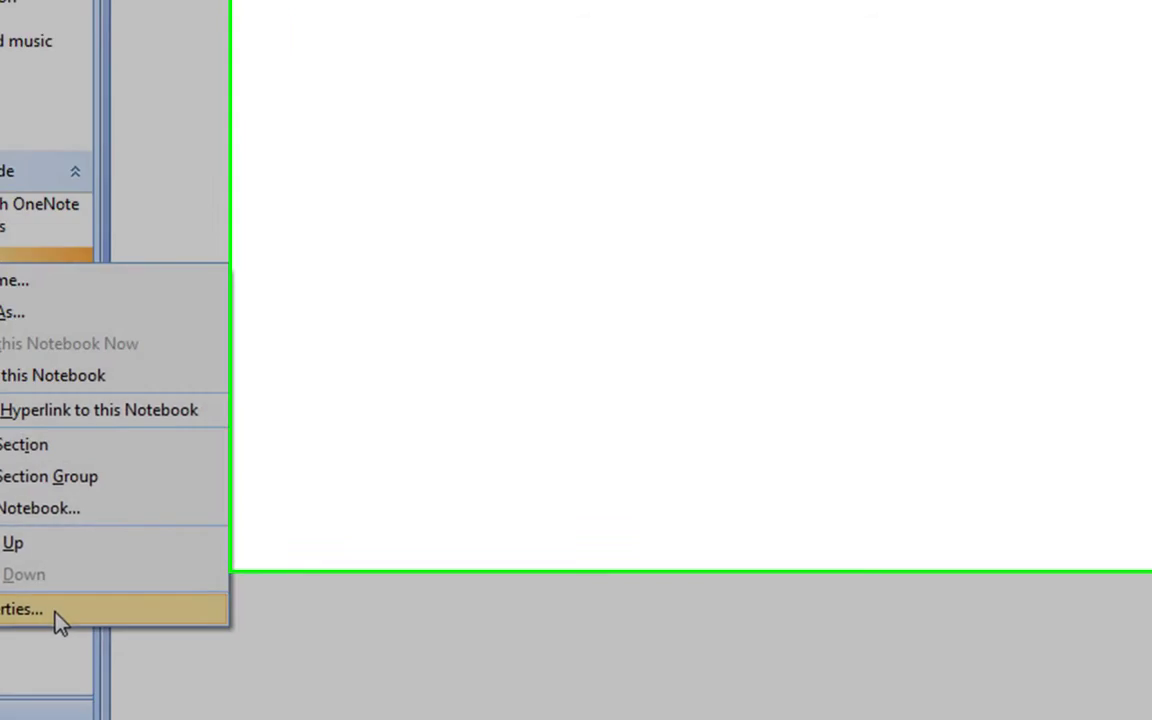
pyautogui.click(231, 491)
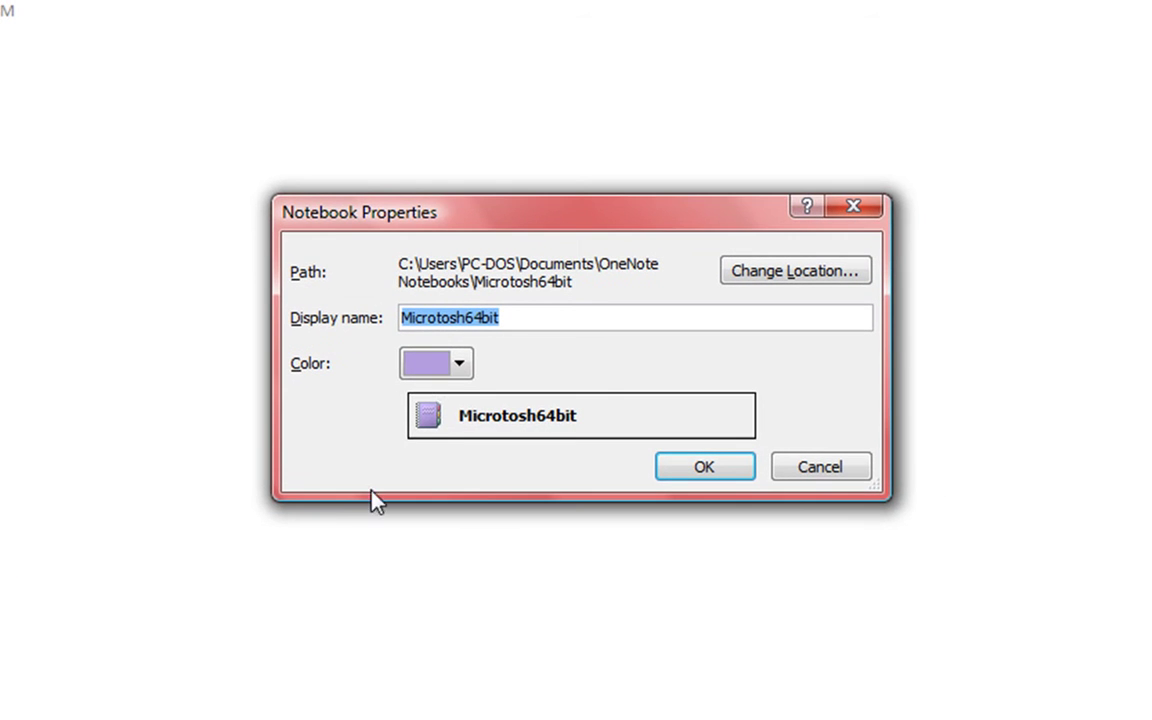
pyautogui.click(459, 363)
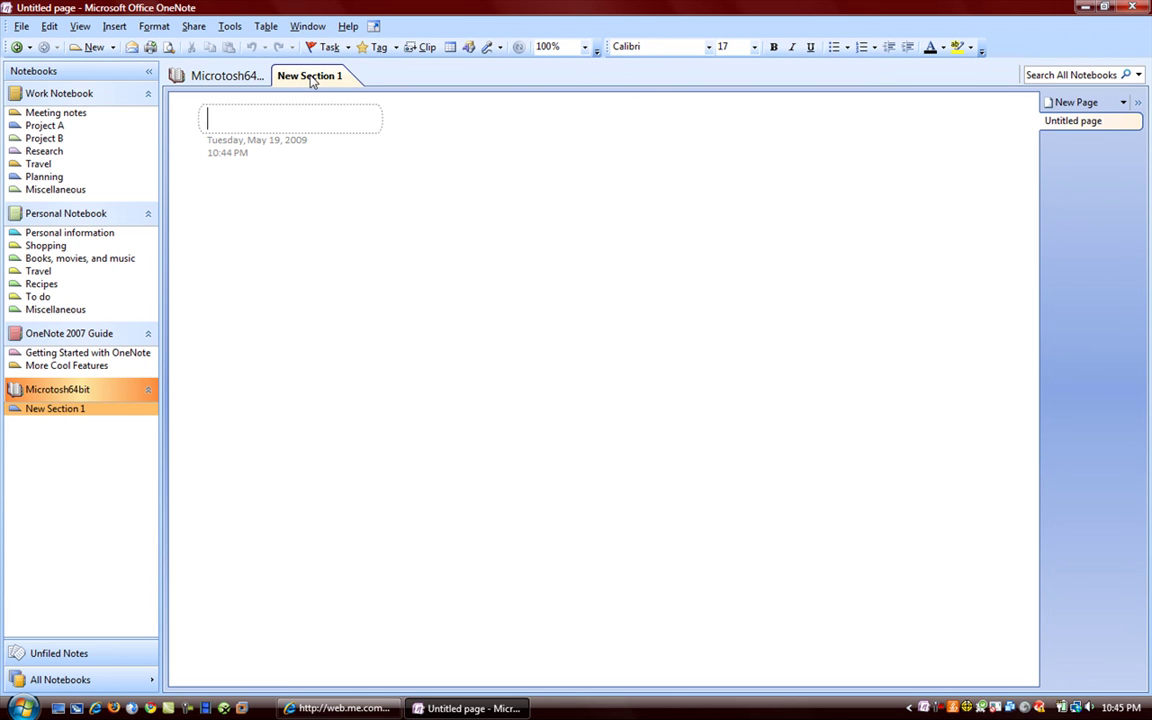
# - Rename the Microtosh64bit notebook's New Section 1 as Service Pack 1
pyautogui.rightClick(311, 81)
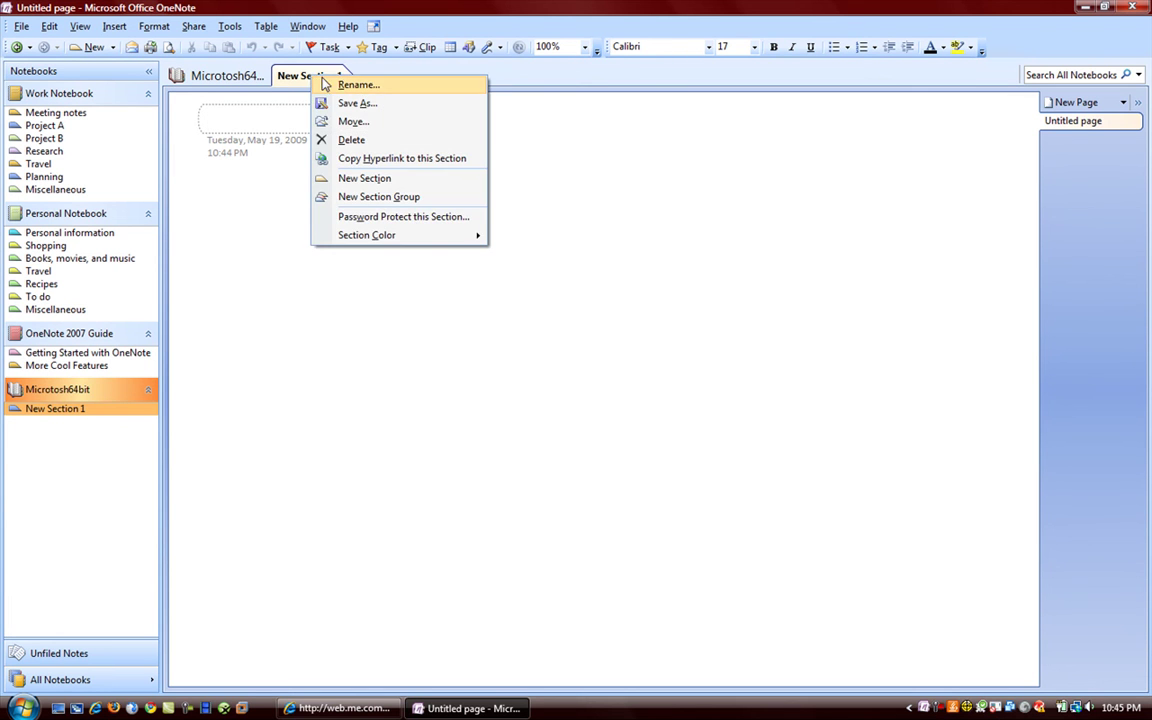
pyautogui.click(332, 85)
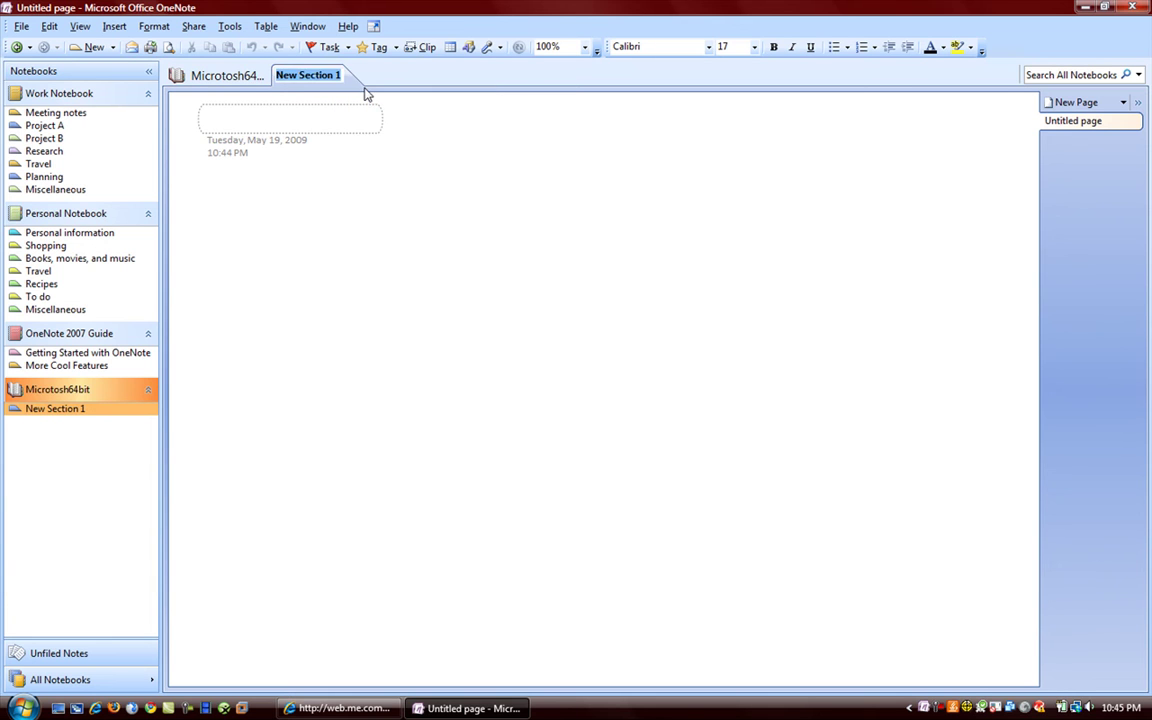
pyautogui.write('Service')
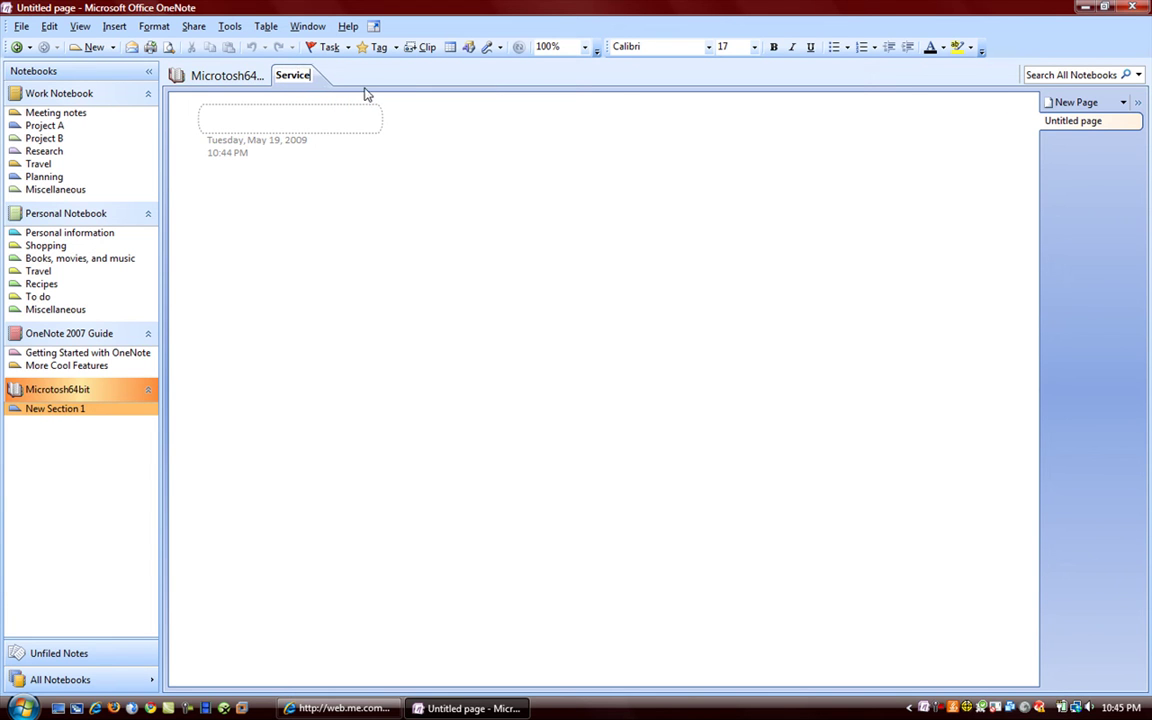
pyautogui.write(' Pack 1')
pyautogui.click(278, 119)
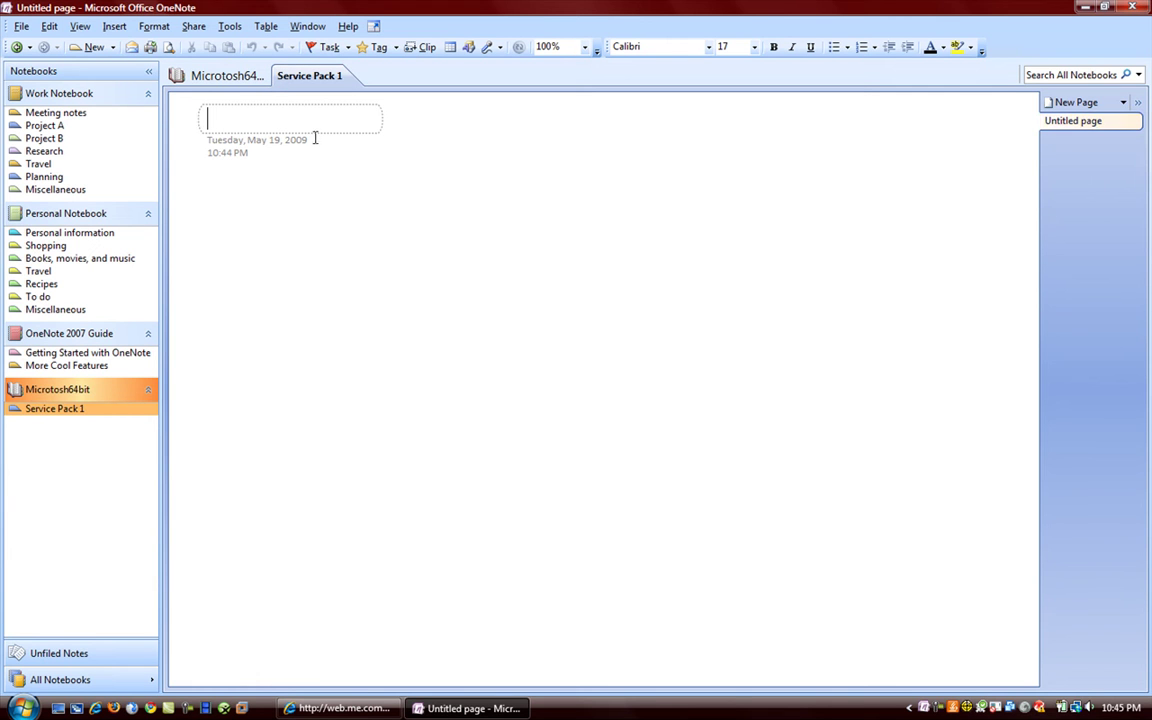
# - Show the task pane and switch it to the Page Setup options for the untitled page
pyautogui.click(80, 26)
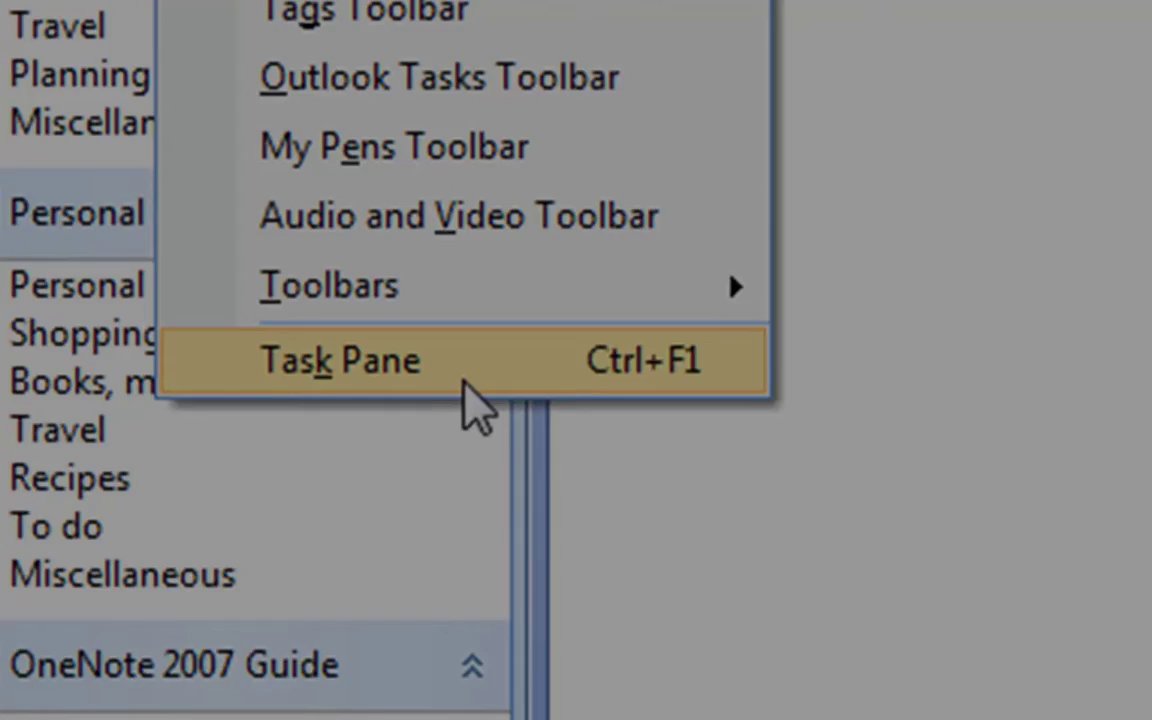
pyautogui.click(500, 385)
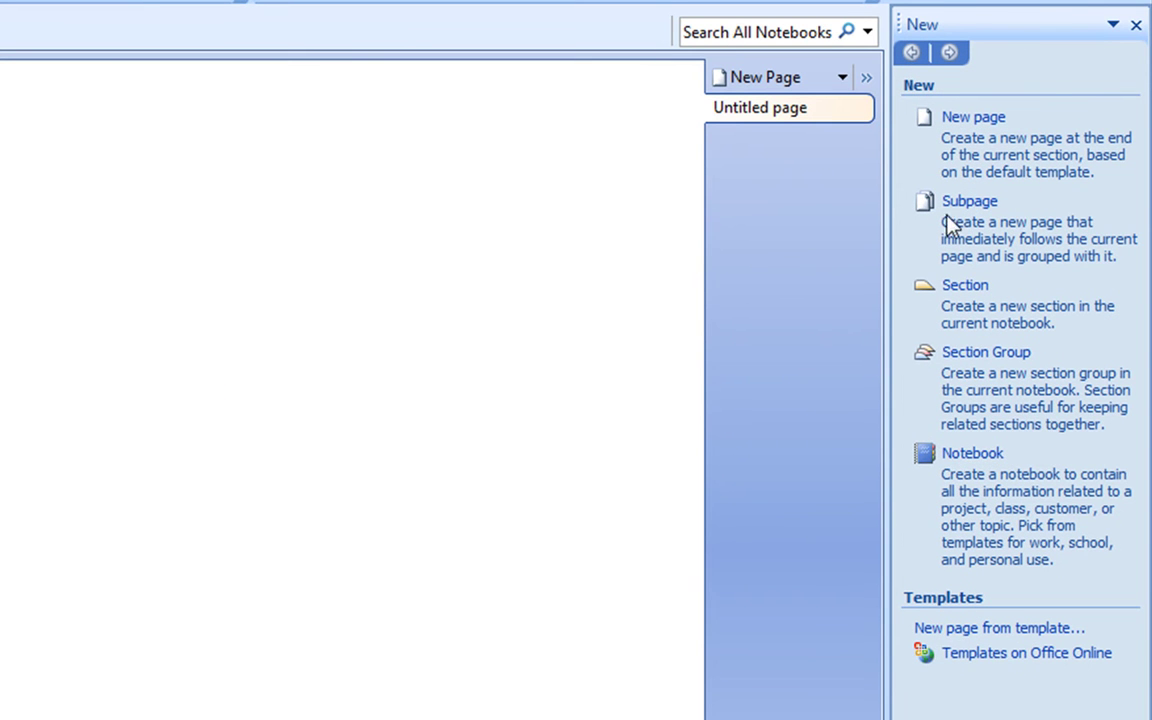
pyautogui.click(1060, 33)
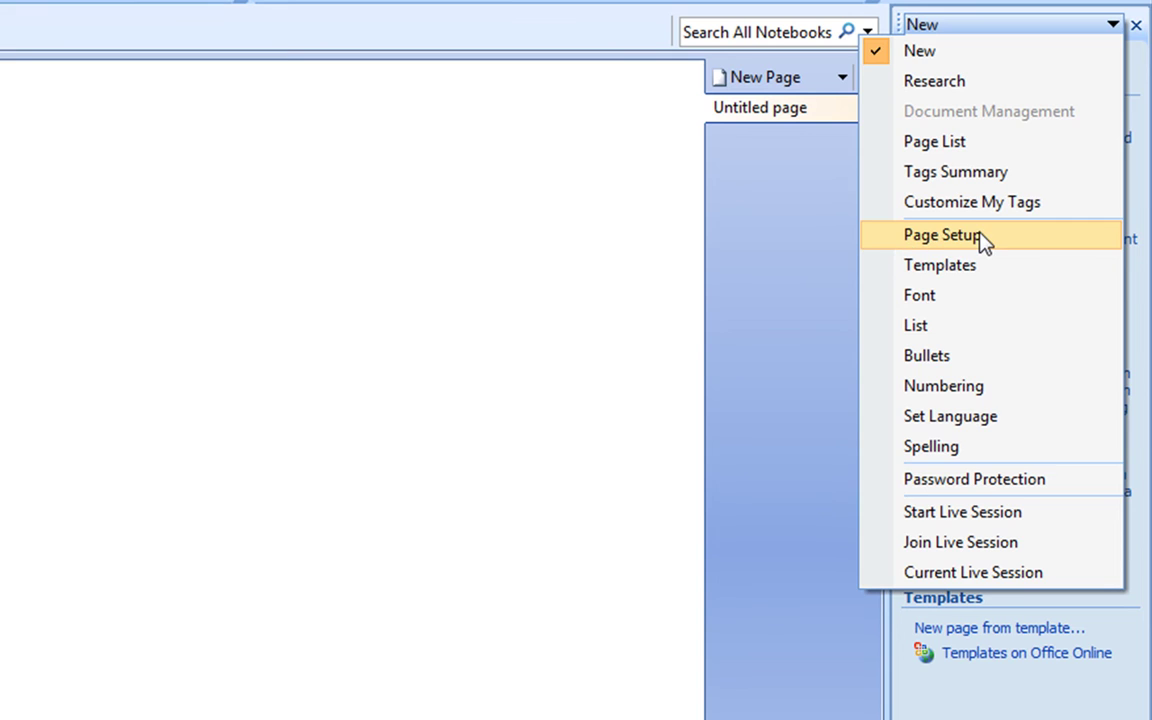
pyautogui.click(912, 237)
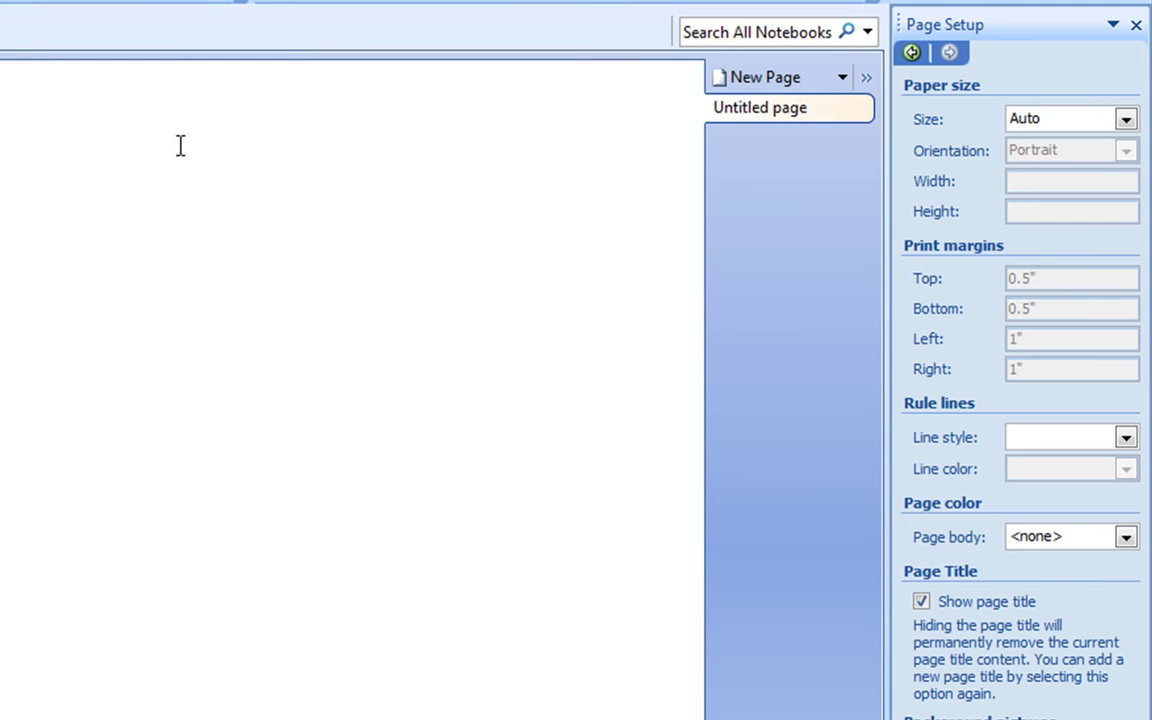
pyautogui.click(138, 156)
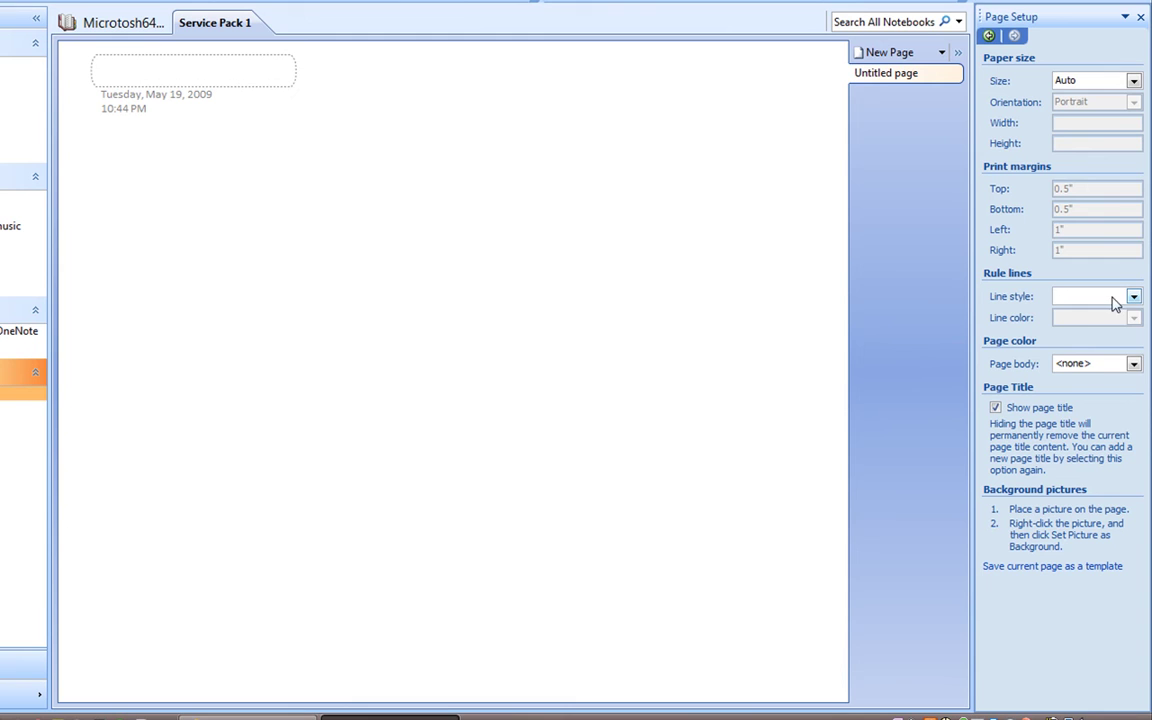
# - Try the Narrow Ruled, College Ruled, Standard Ruled, Wide Ruled and Very Large Grid line styles on the untitled page
pyautogui.click(1134, 298)
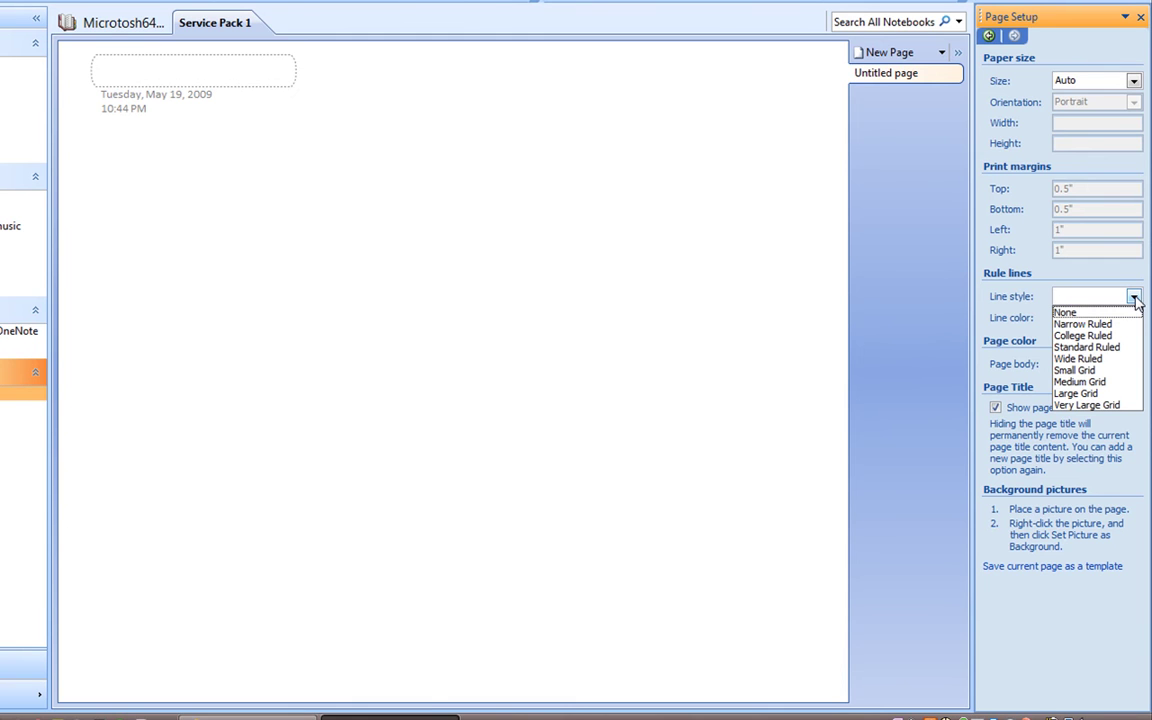
pyautogui.click(1080, 326)
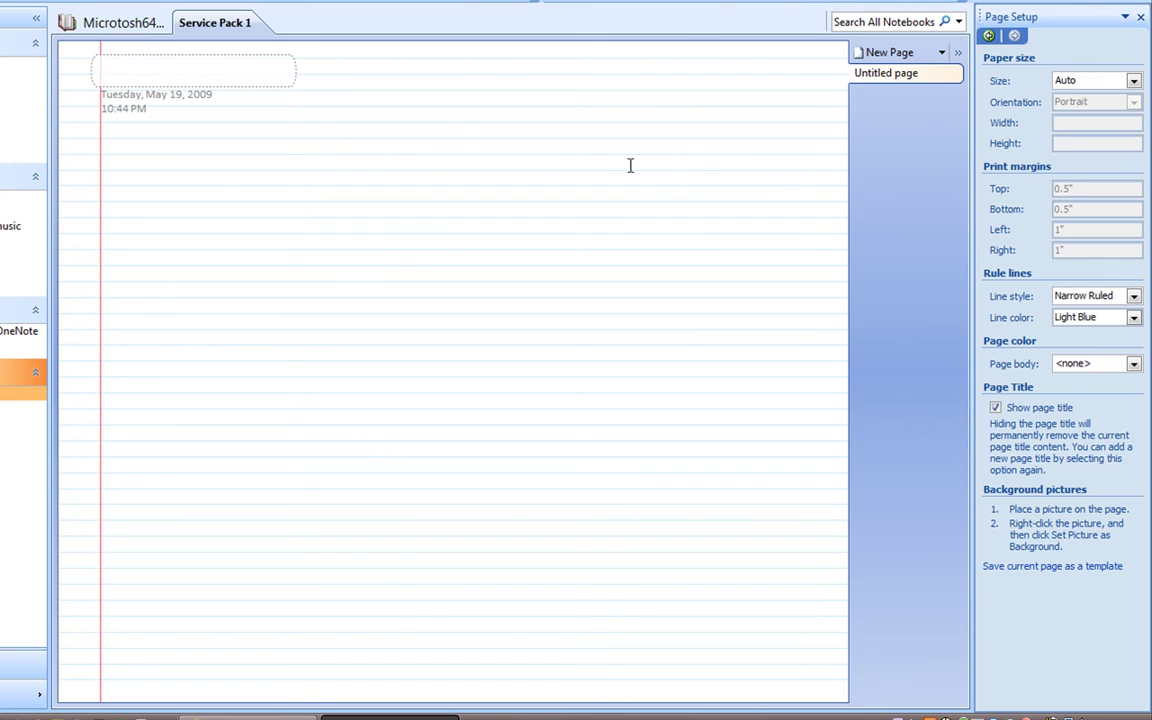
pyautogui.click(1133, 296)
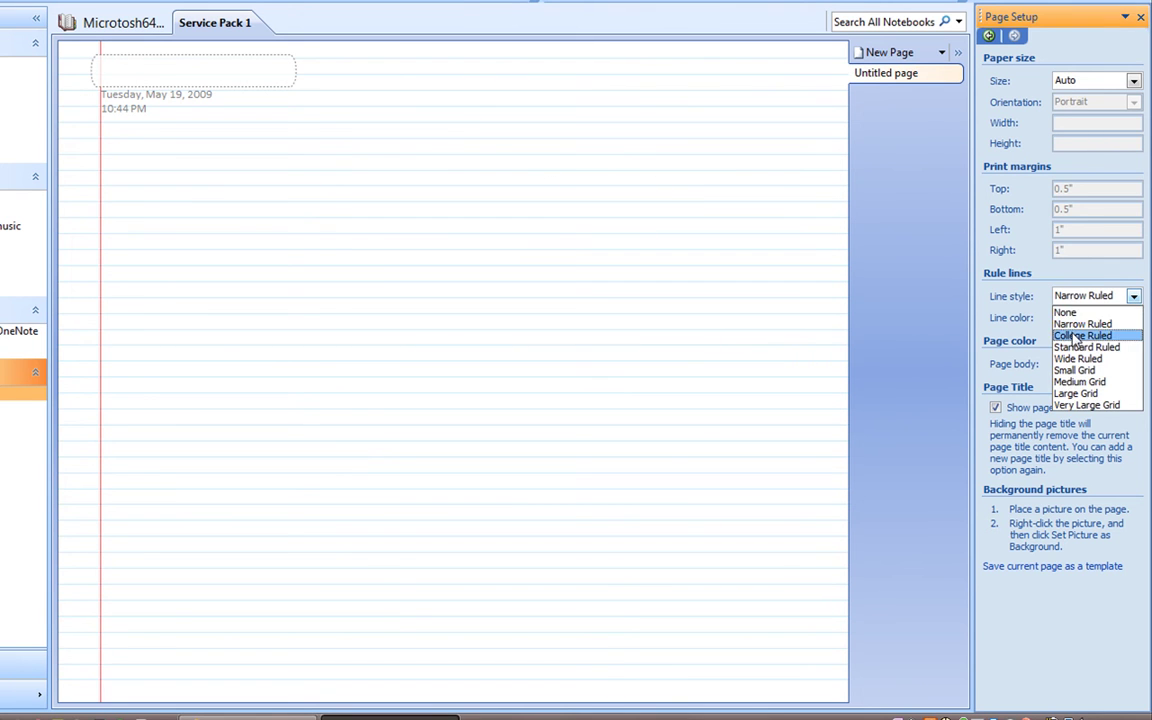
pyautogui.click(1075, 338)
pyautogui.click(1133, 296)
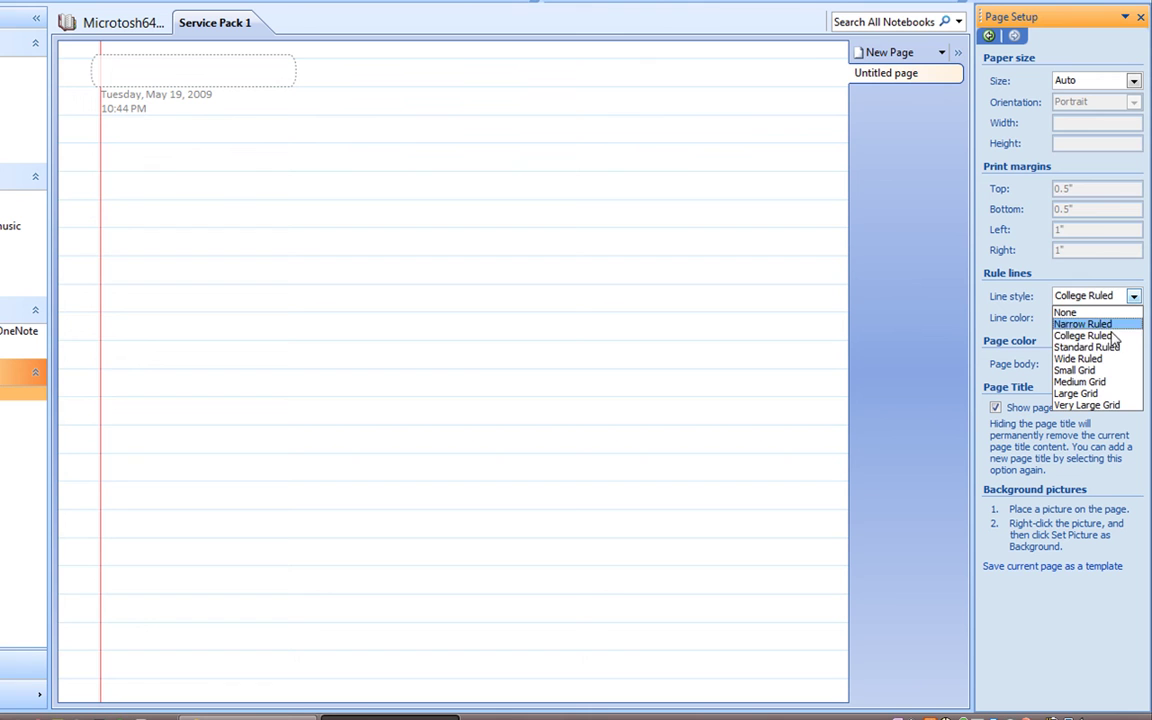
pyautogui.click(1107, 348)
pyautogui.click(1133, 296)
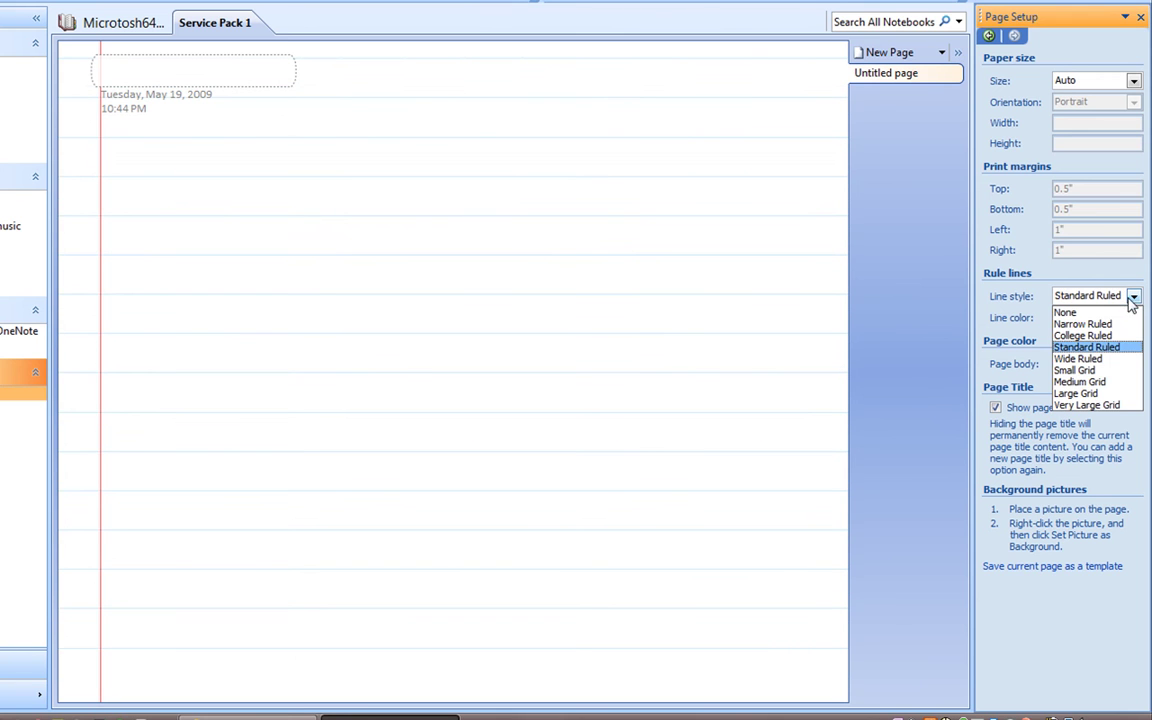
pyautogui.click(1097, 359)
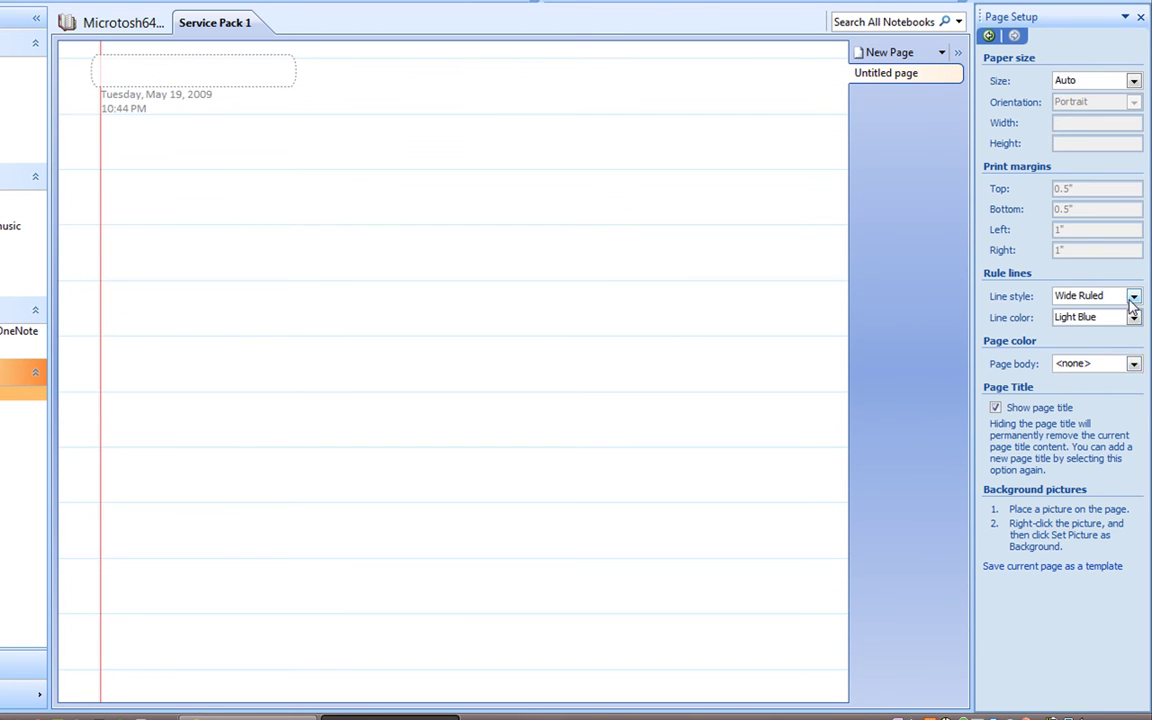
pyautogui.click(1133, 296)
pyautogui.click(1092, 405)
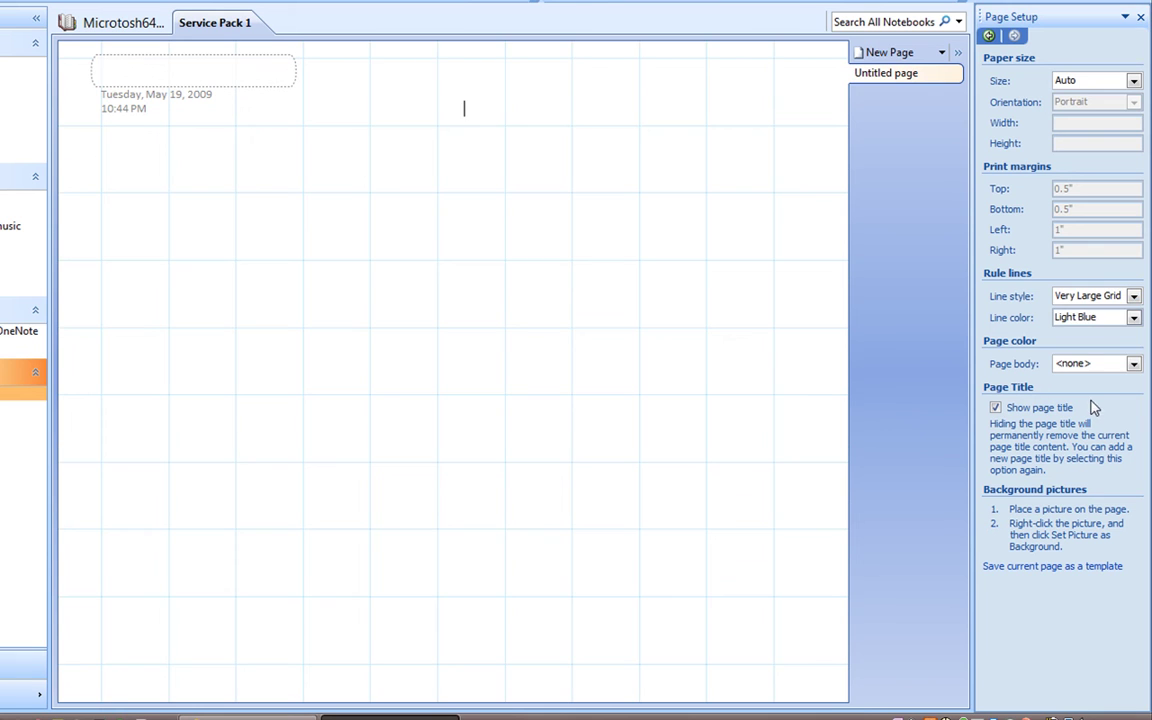
# - Set the untitled page's rule line style to Narrow Ruled
pyautogui.click(1133, 296)
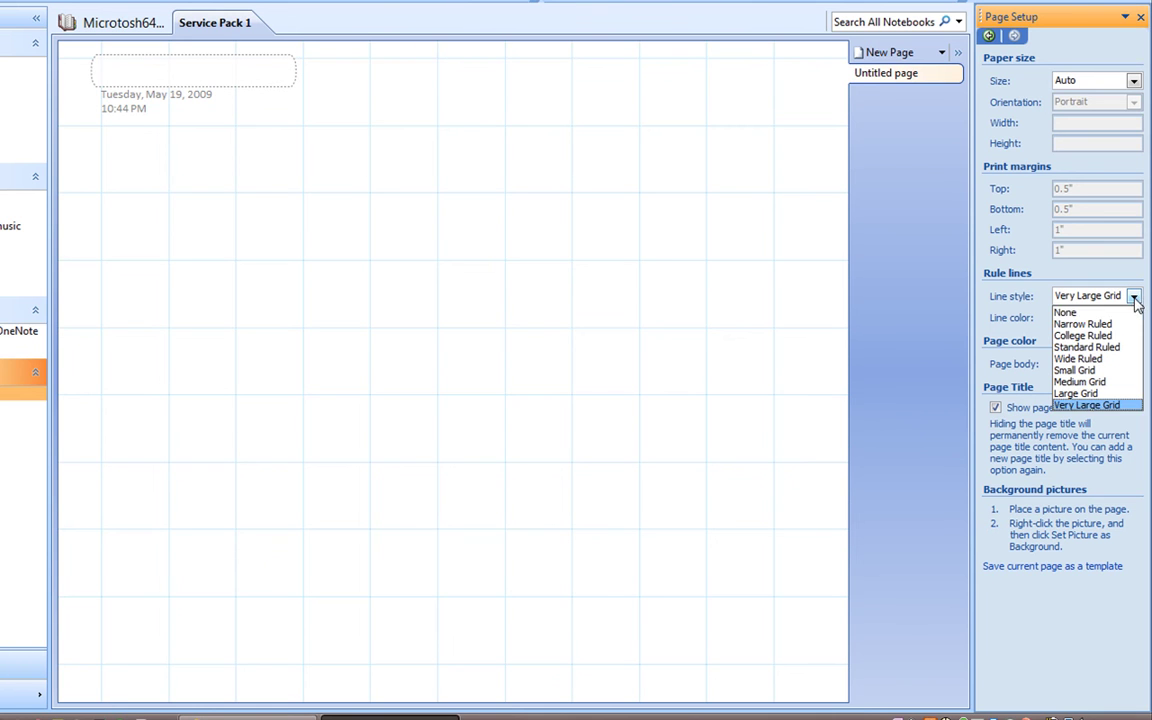
pyautogui.click(1099, 326)
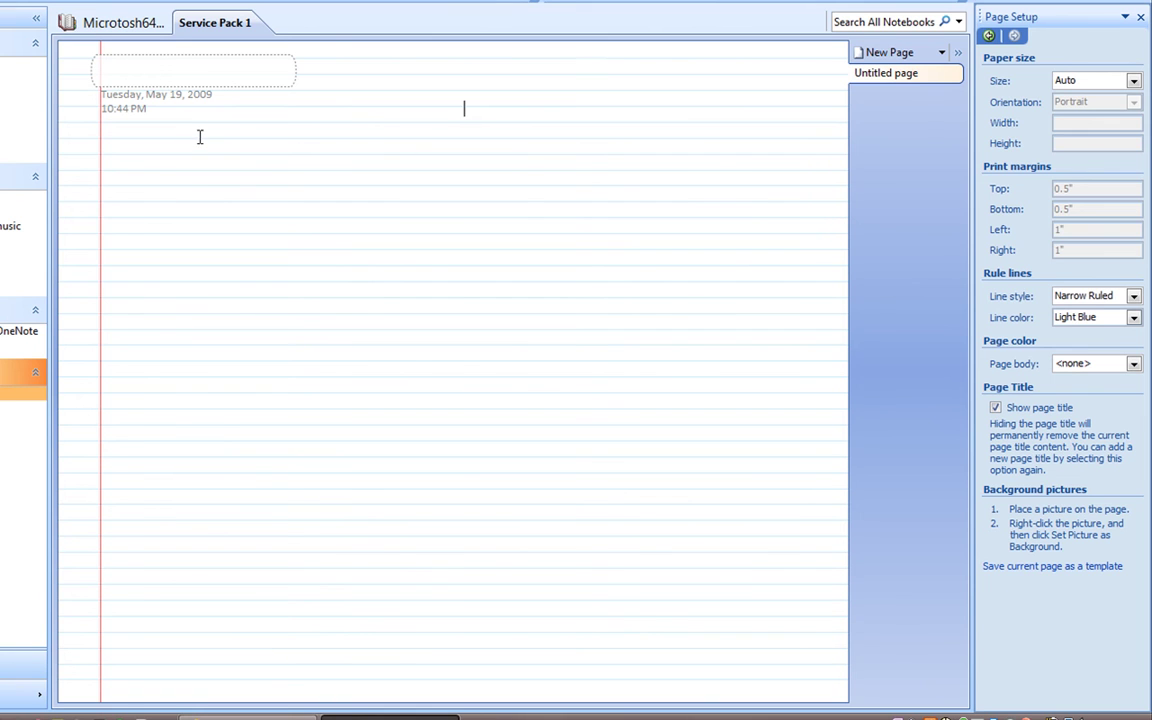
# - Switch to the browser and look up the Service Pack 1 episode list at the start of the Microtosh64bit Service Packs document
pyautogui.click(145, 71)
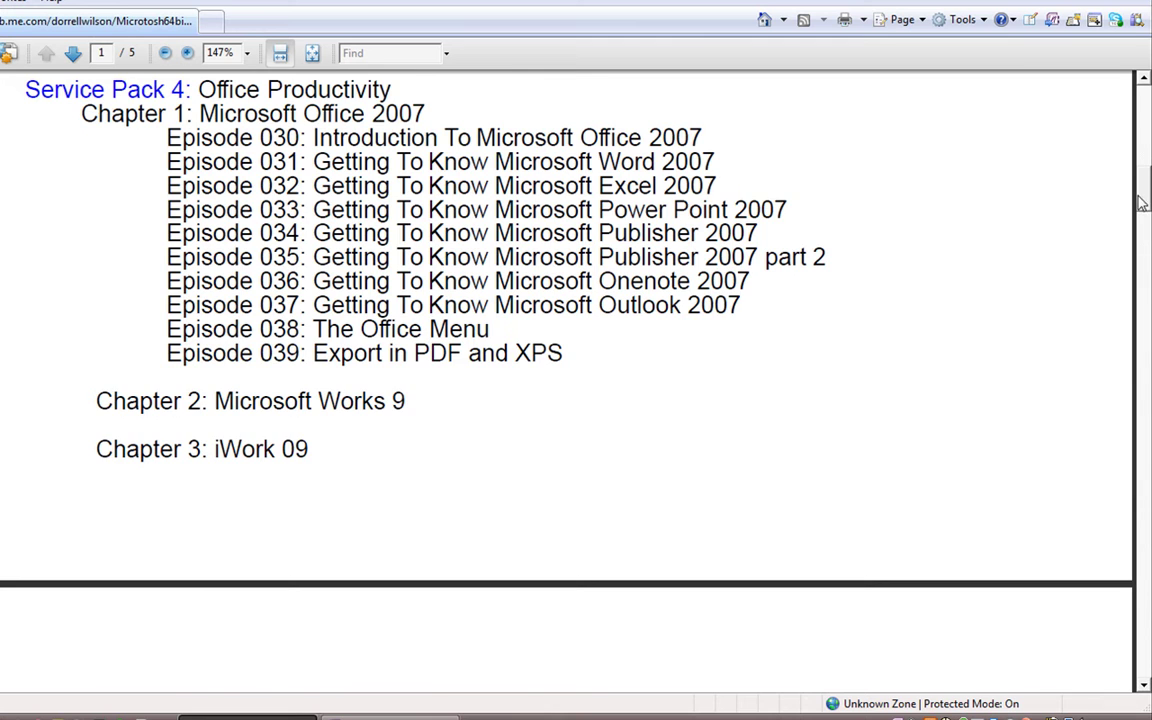
pyautogui.moveTo(1143, 190); pyautogui.dragTo(1130, 102)
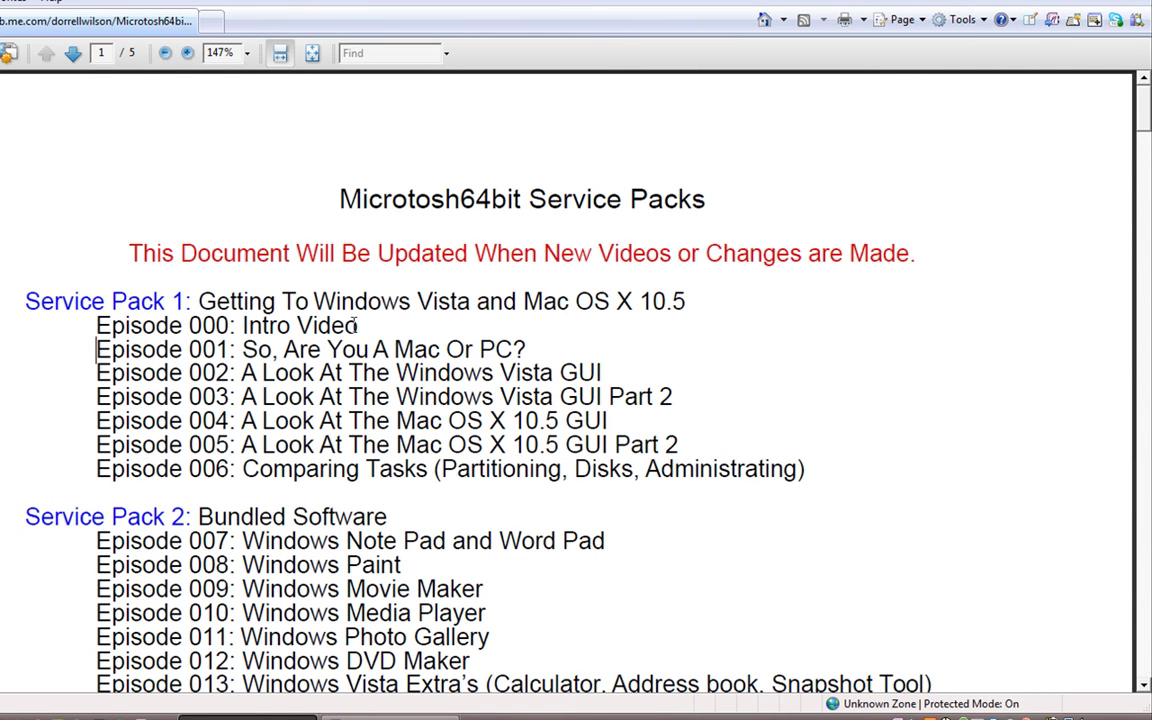
pyautogui.click(236, 326)
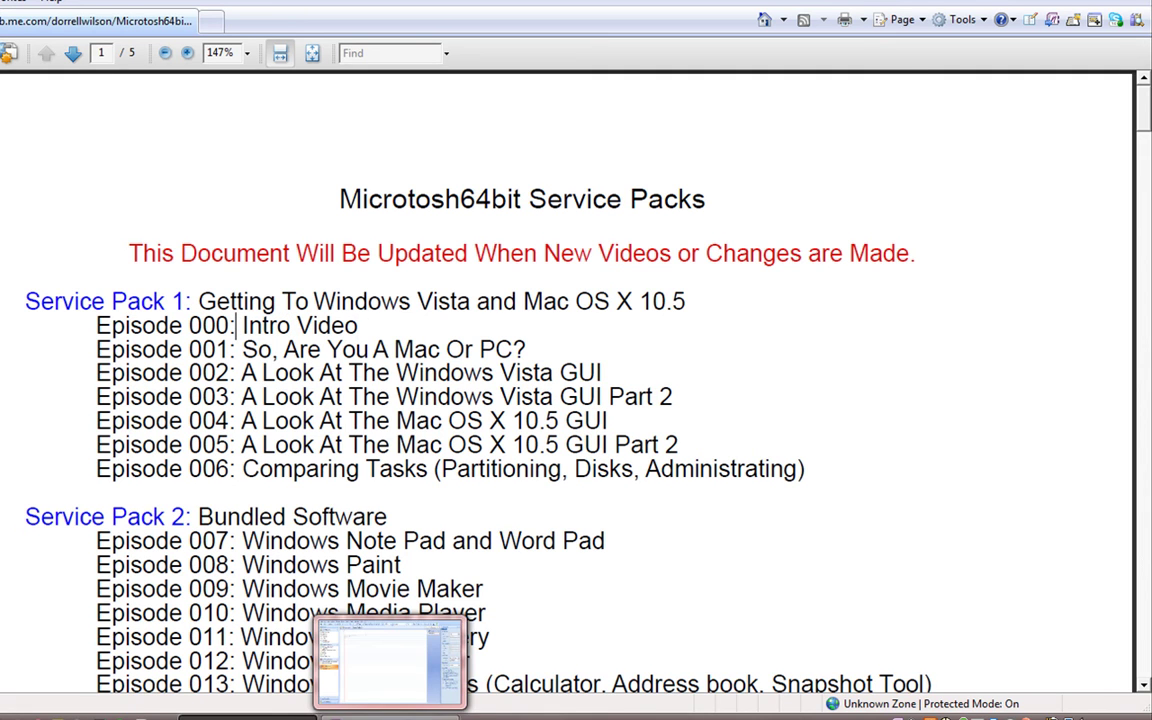
# - Return to OneNote, position its window just below the Episode 000 entry, and title the Service Pack 1 page "Episode 000: Intro Video"
pyautogui.click(390, 714)
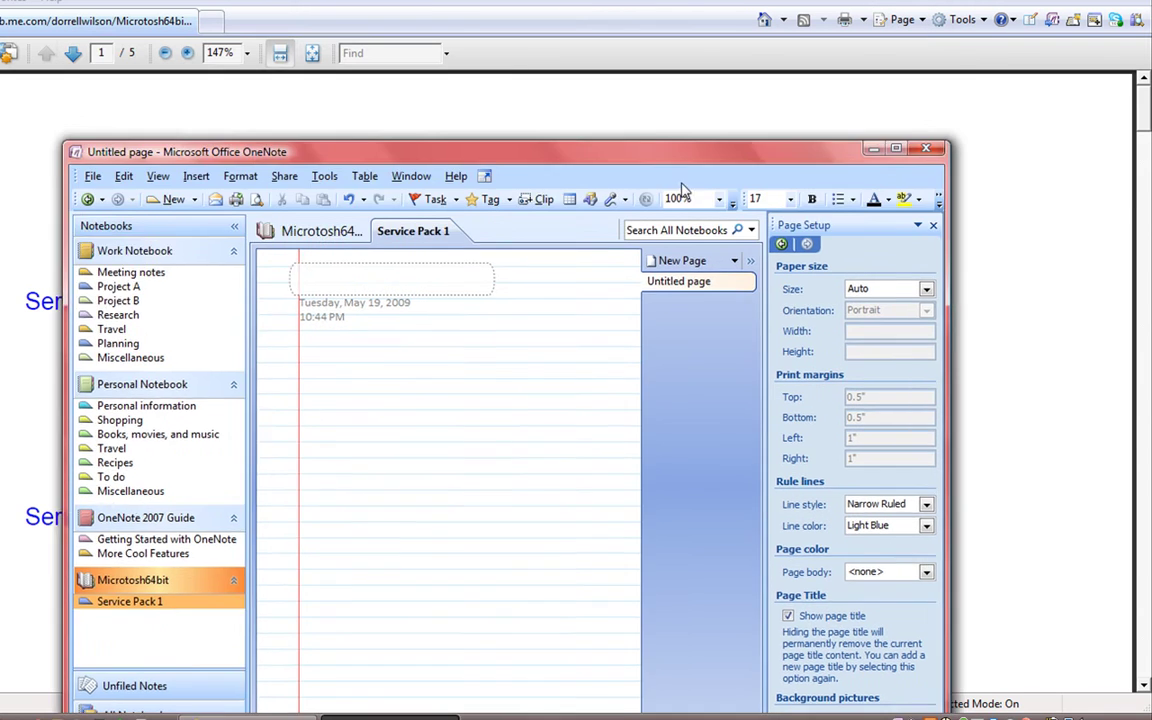
pyautogui.moveTo(685, 163); pyautogui.dragTo(557, 360)
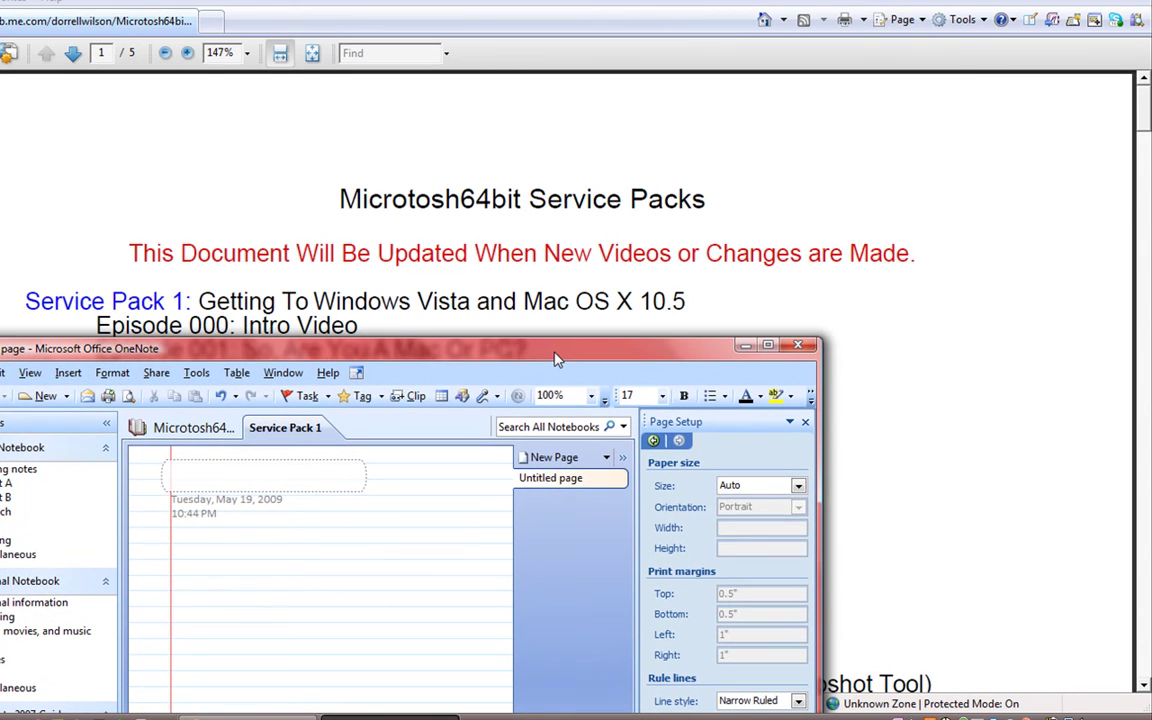
pyautogui.write('Ep')
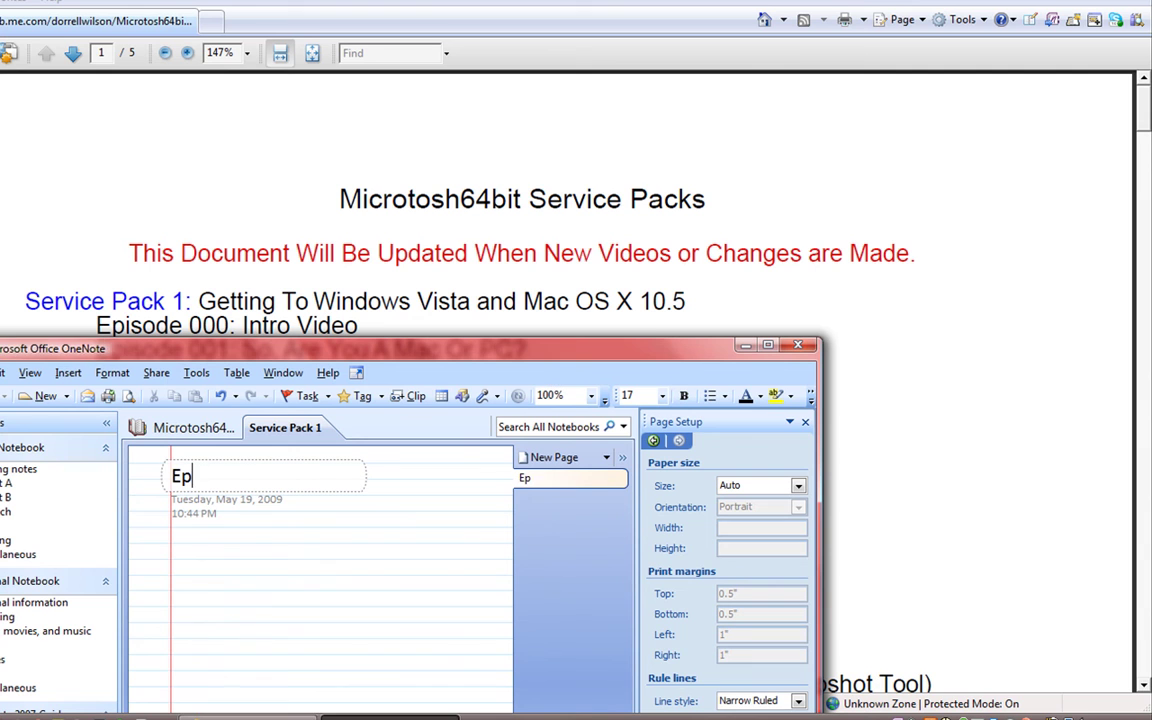
pyautogui.write('isode:')
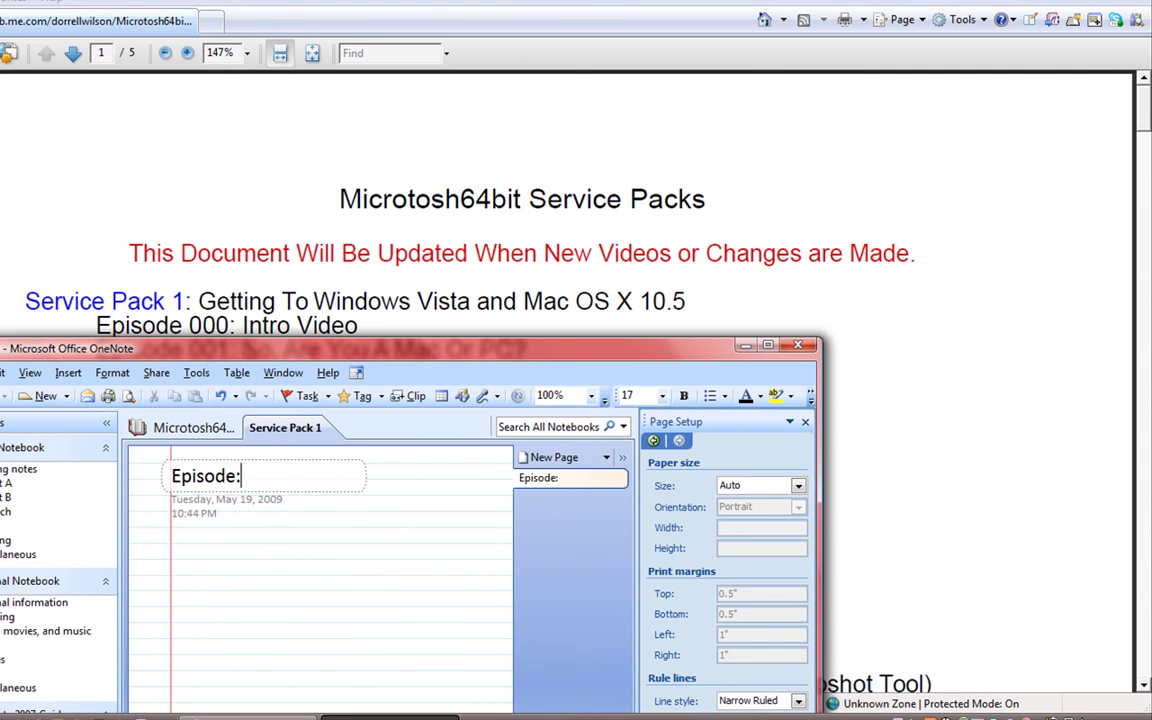
pyautogui.press('BackSpace')
pyautogui.write('00')
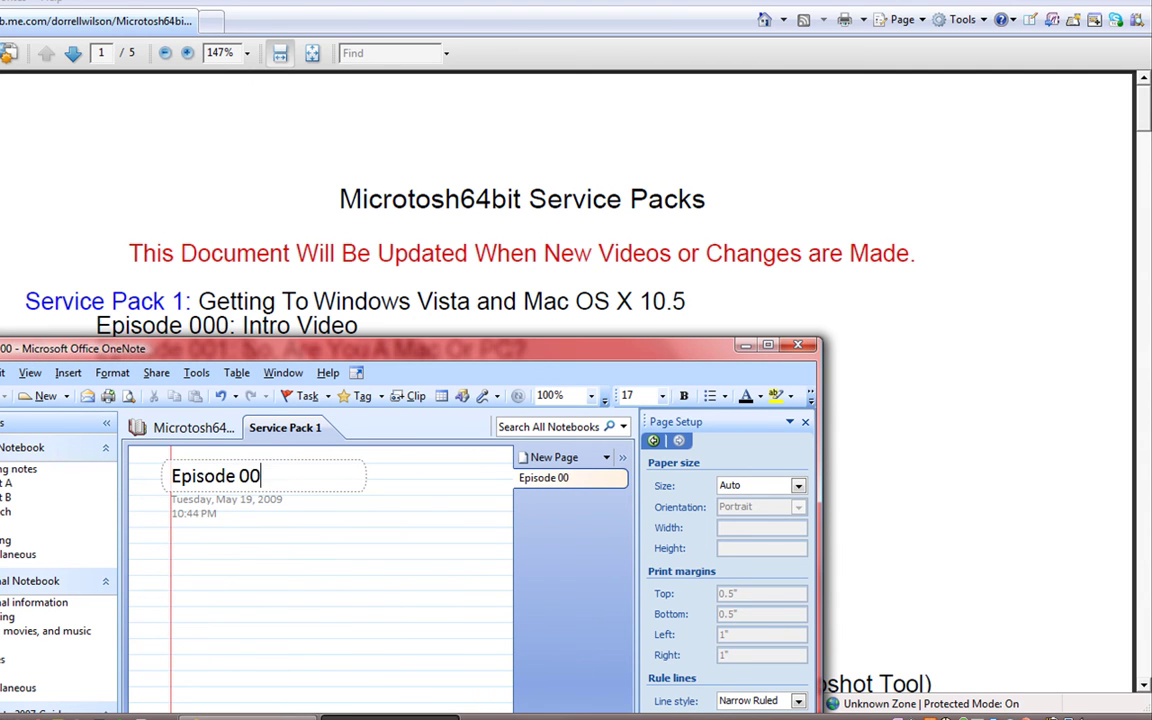
pyautogui.write('0:')
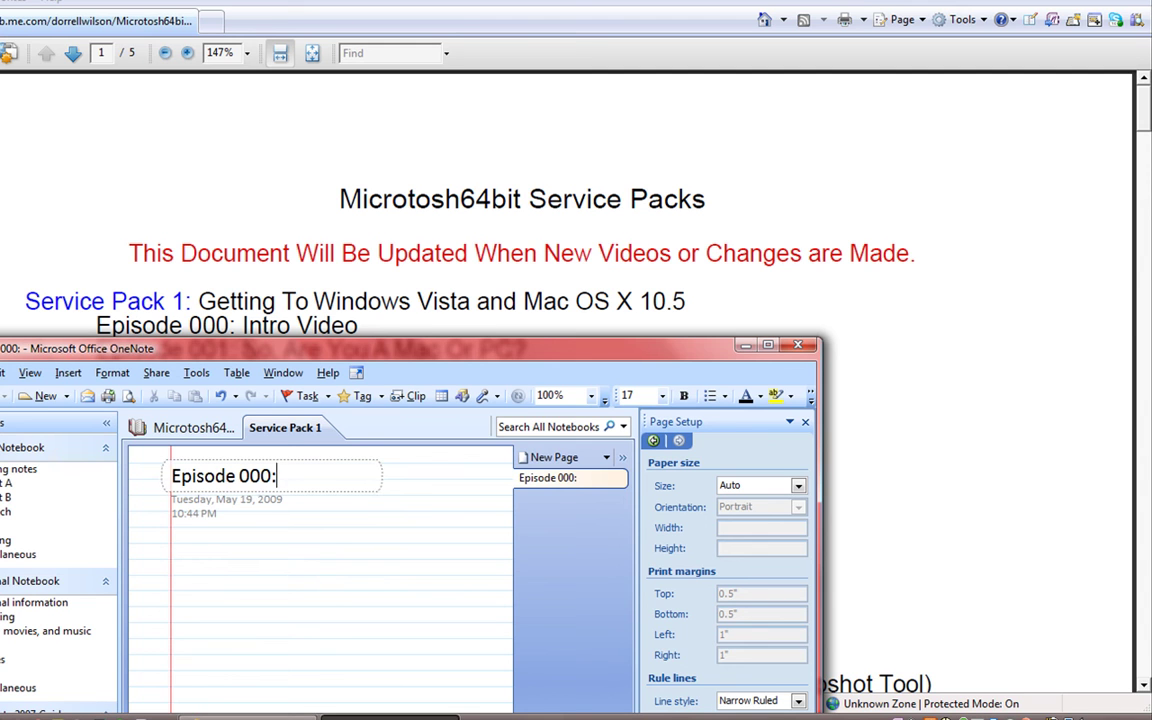
pyautogui.write(' Intro')
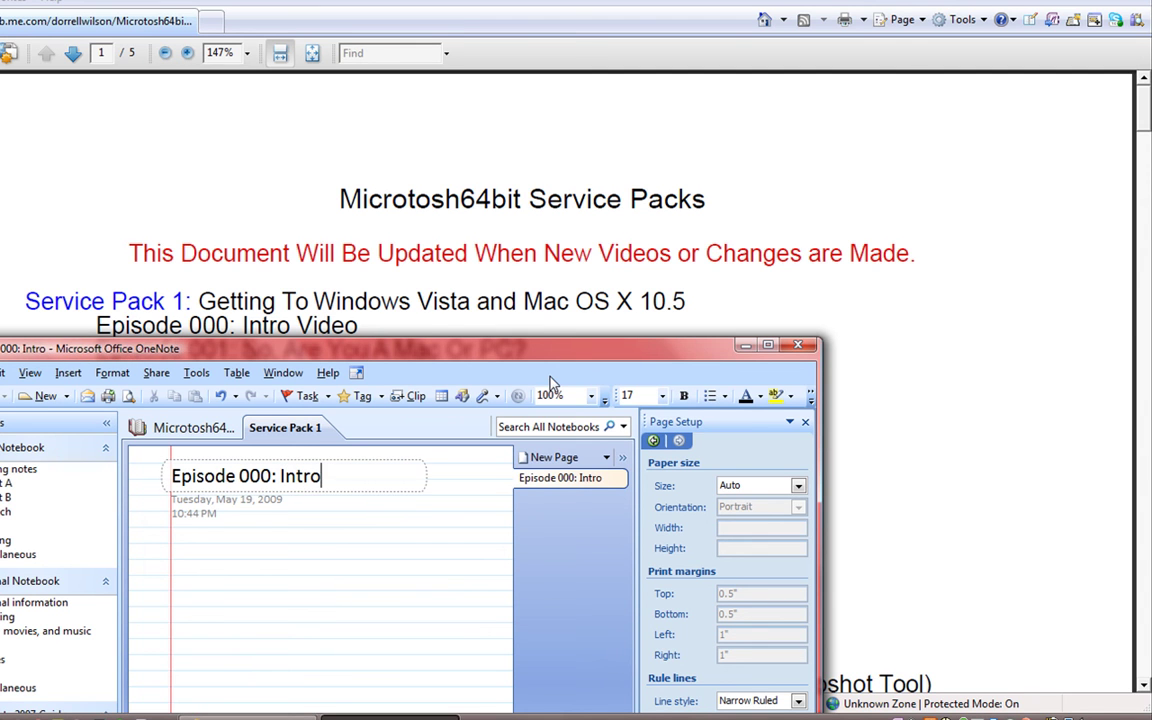
pyautogui.write(' Video')
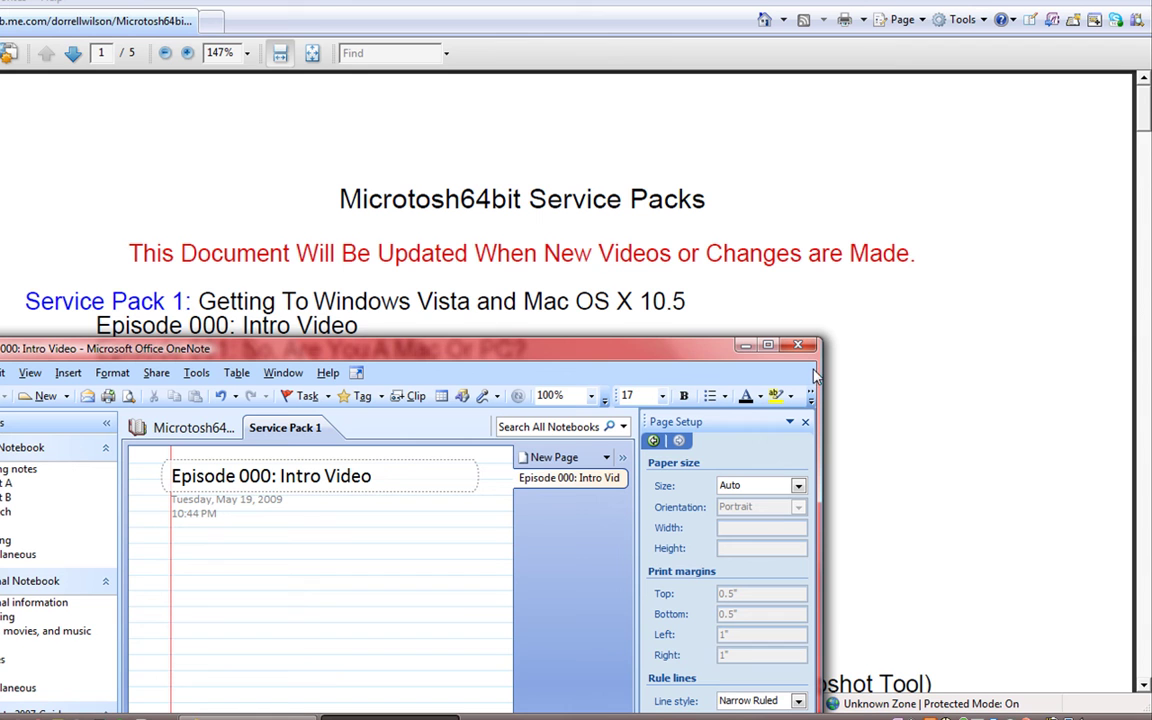
# - Maximize the OneNote window and place the insertion point in the page body below the date and time
pyautogui.moveTo(420, 348); pyautogui.dragTo(555, 53)
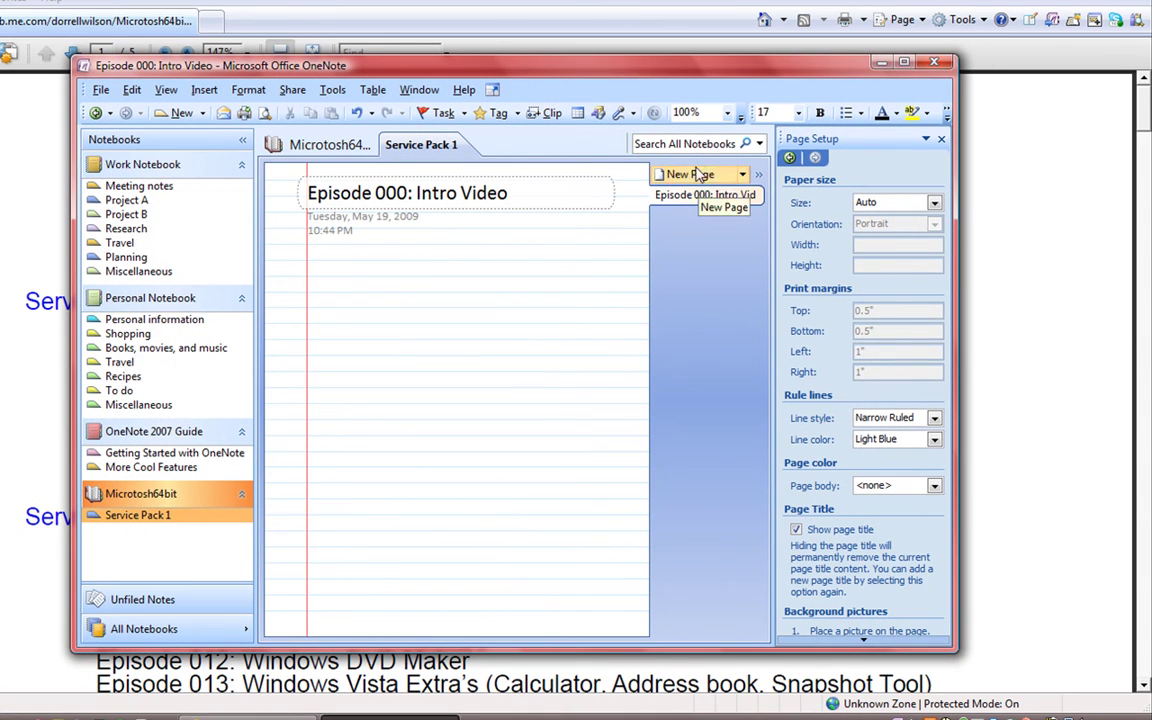
pyautogui.doubleClick(812, 60)
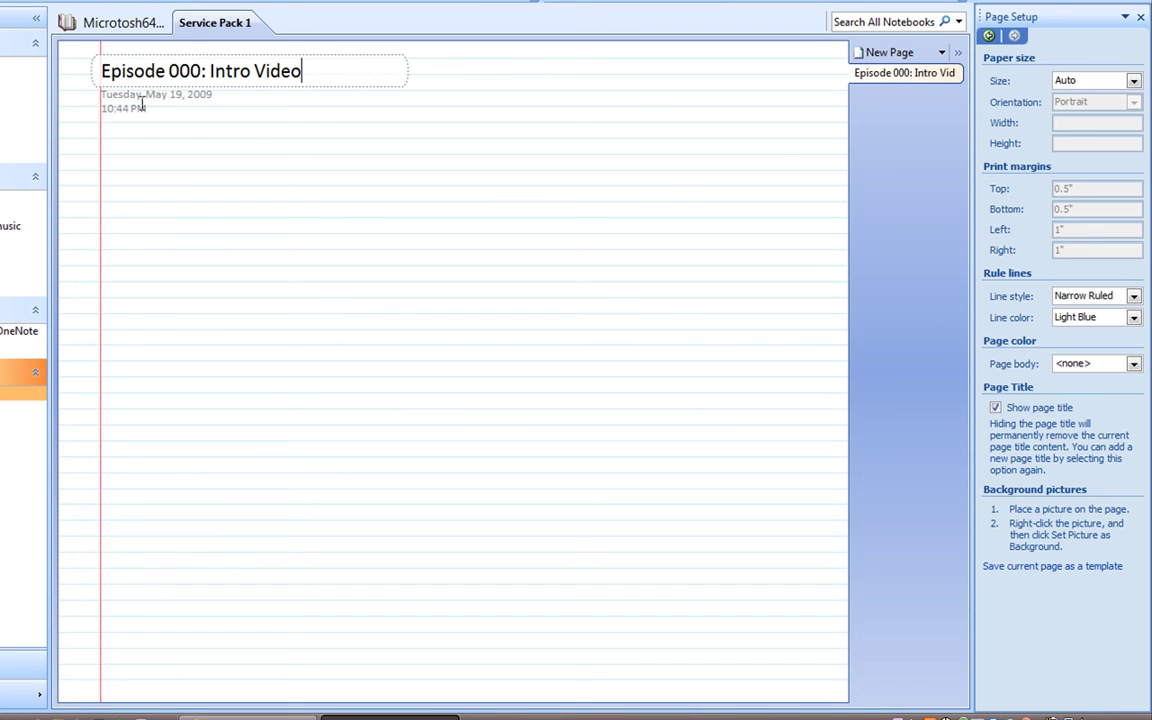
pyautogui.click(116, 126)
# - Add a new section named Service Pack 2 to the Microtosh64bit notebook
pyautogui.rightClick(217, 30)
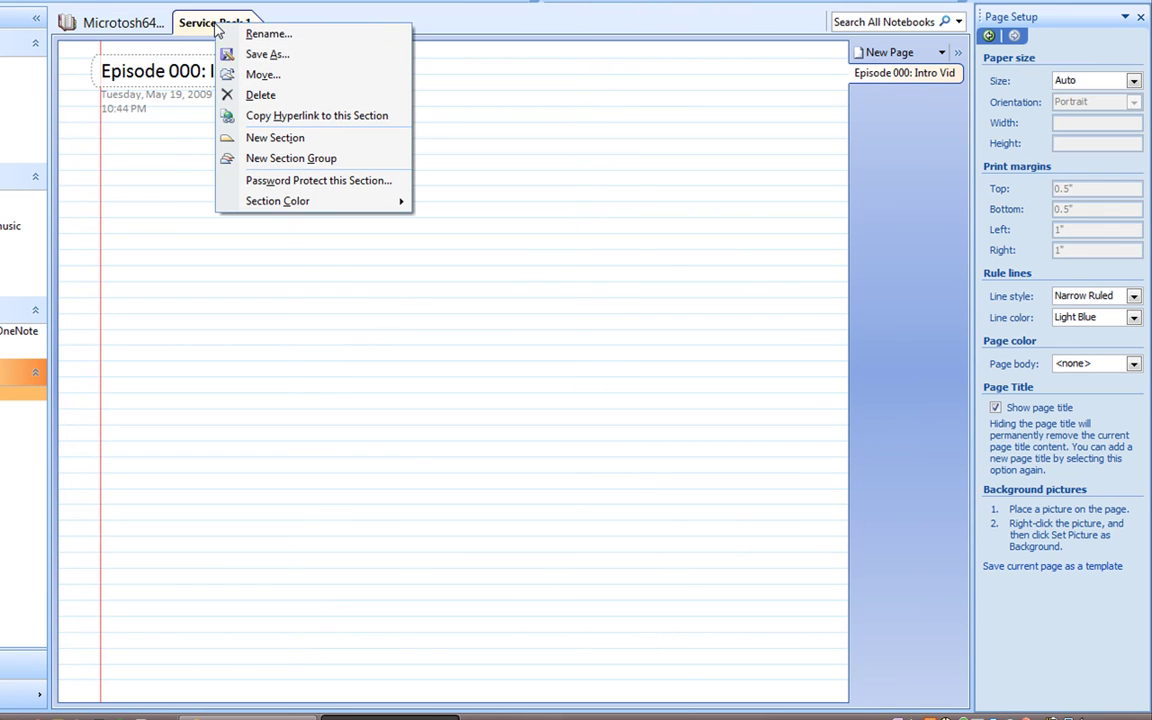
pyautogui.click(275, 138)
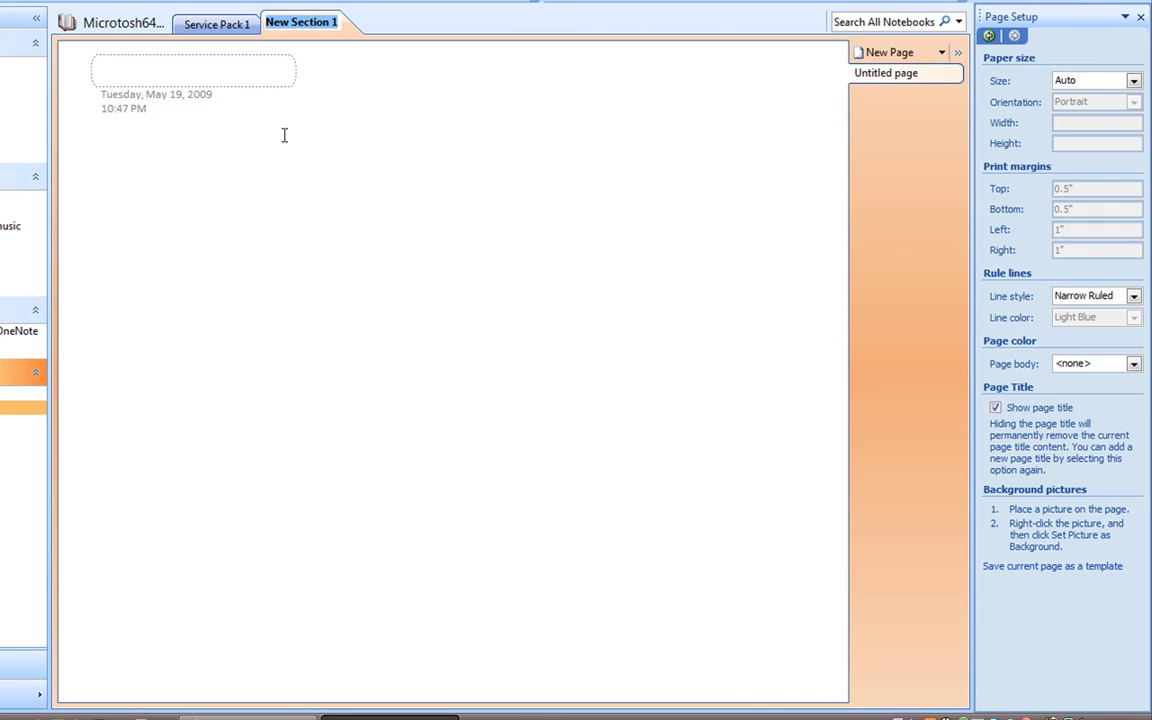
pyautogui.write('Servic')
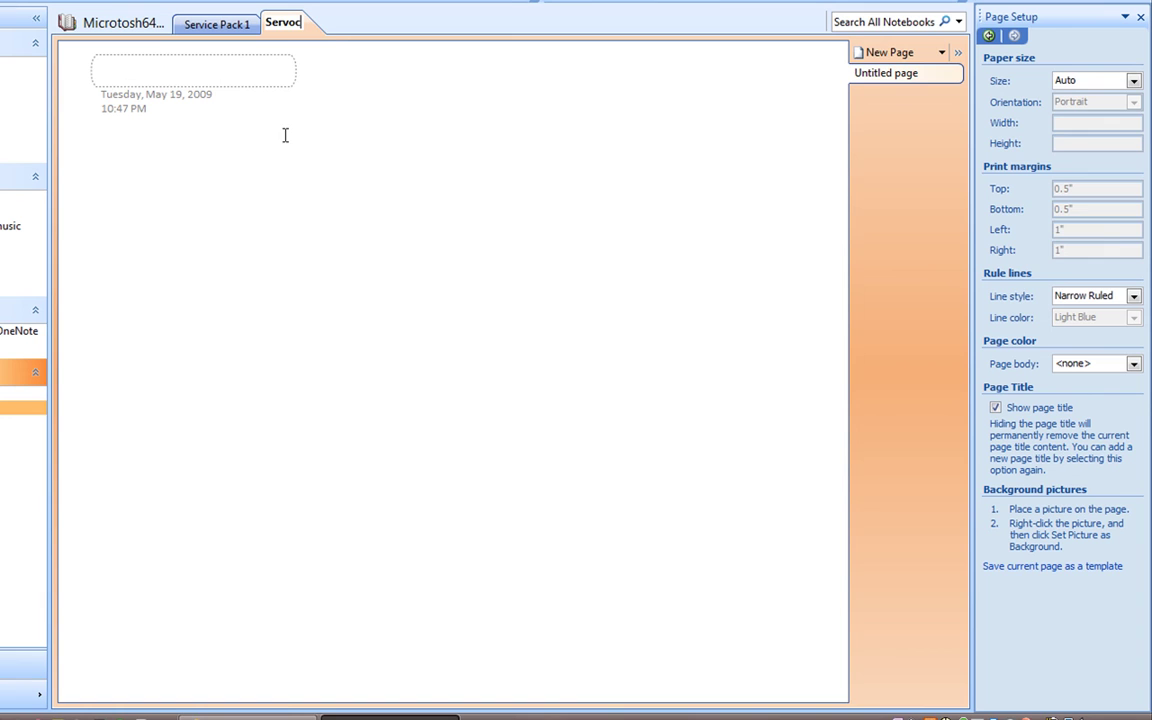
pyautogui.press('BackSpace')
pyautogui.write('ice Pack')
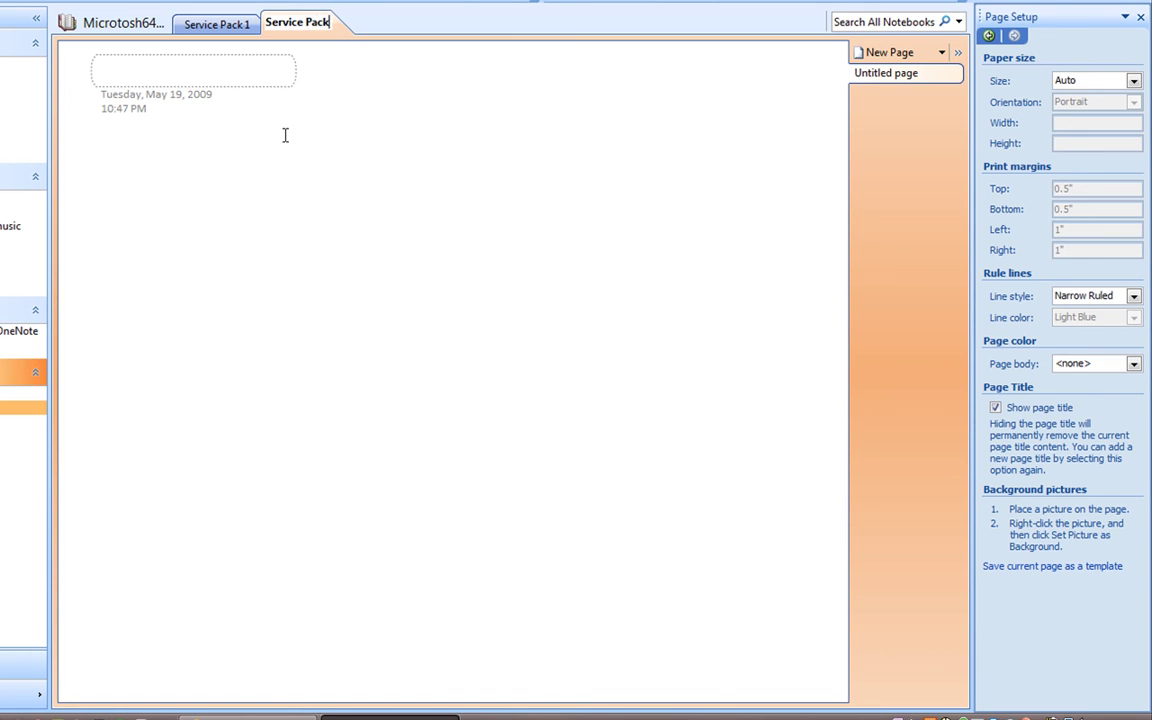
pyautogui.write(' 2')
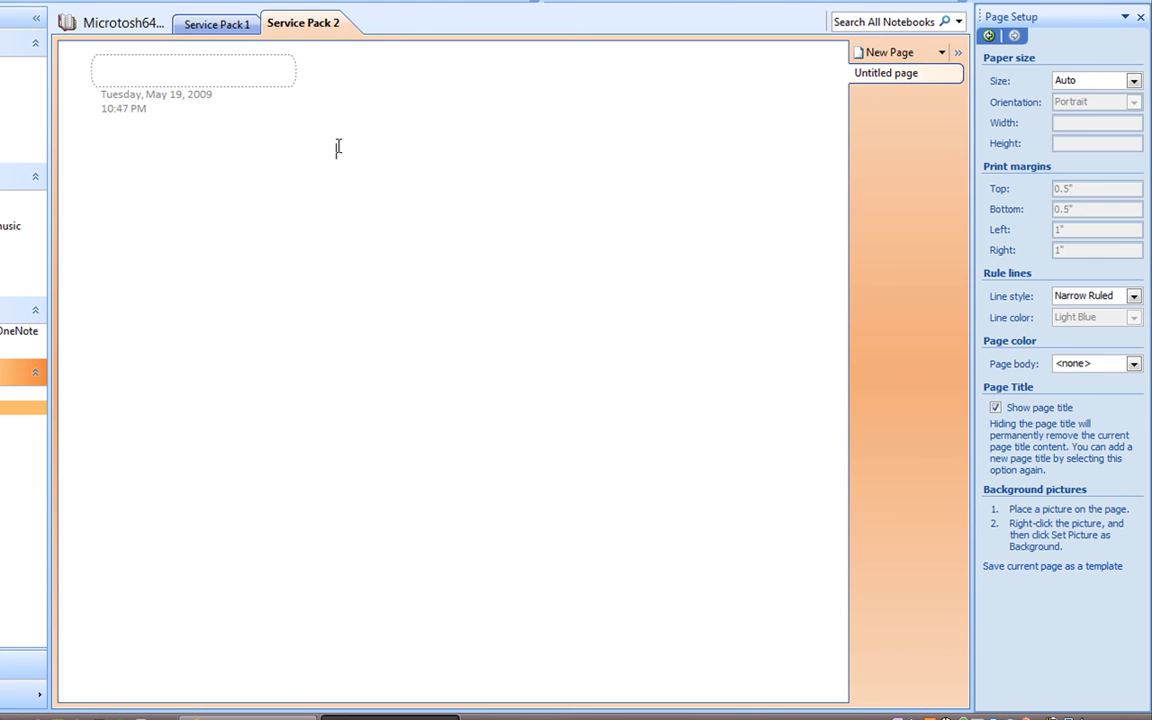
# - Switch back and forth between the Service Pack 1 and Service Pack 2 sections to view their pages
pyautogui.click(211, 30)
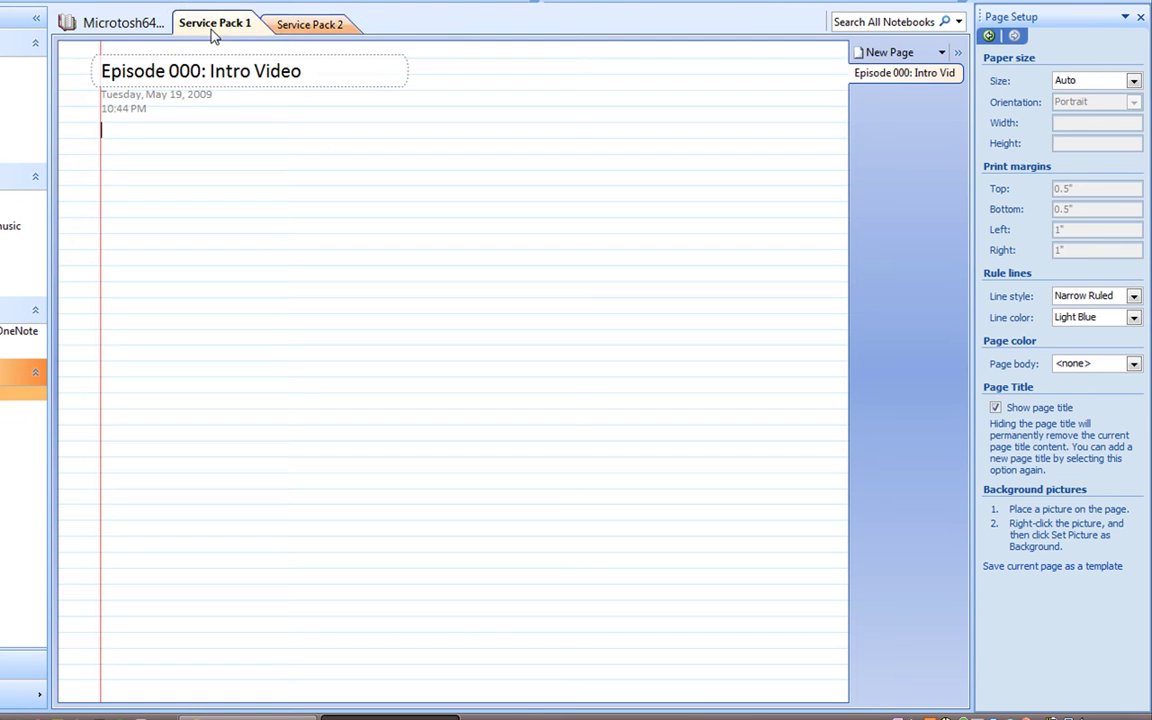
pyautogui.click(293, 31)
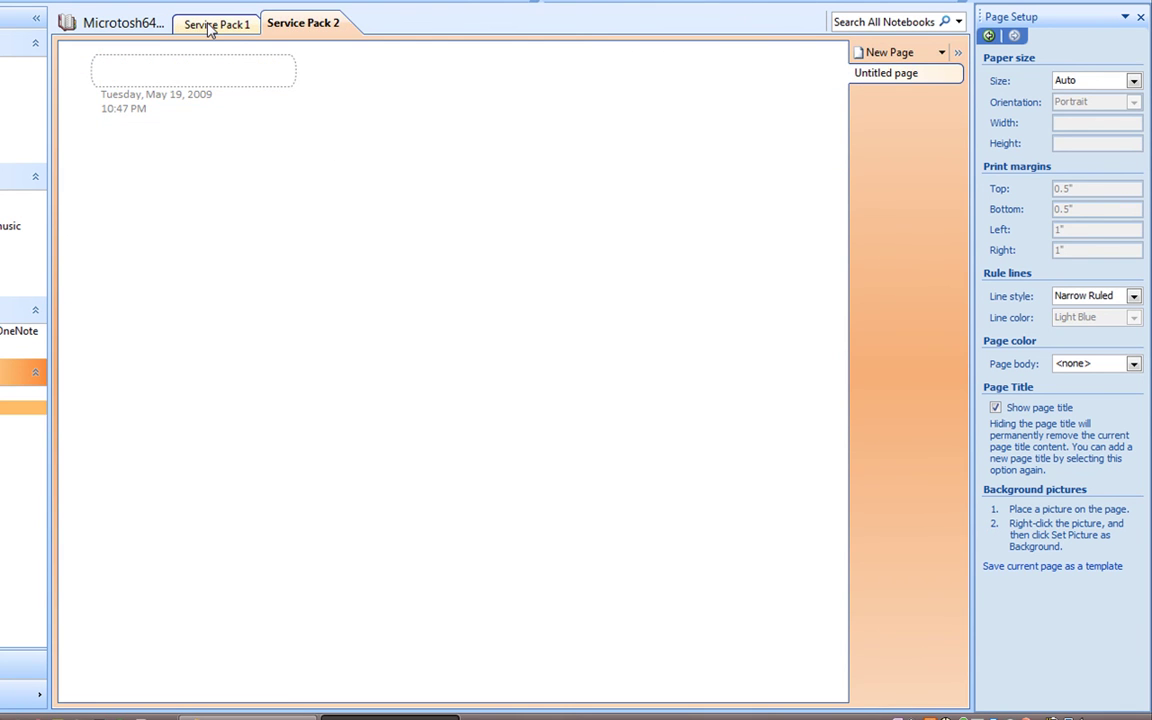
pyautogui.click(207, 29)
# - Create a new section group in the notebook and name it Exclusive Service Pack
pyautogui.rightClick(292, 30)
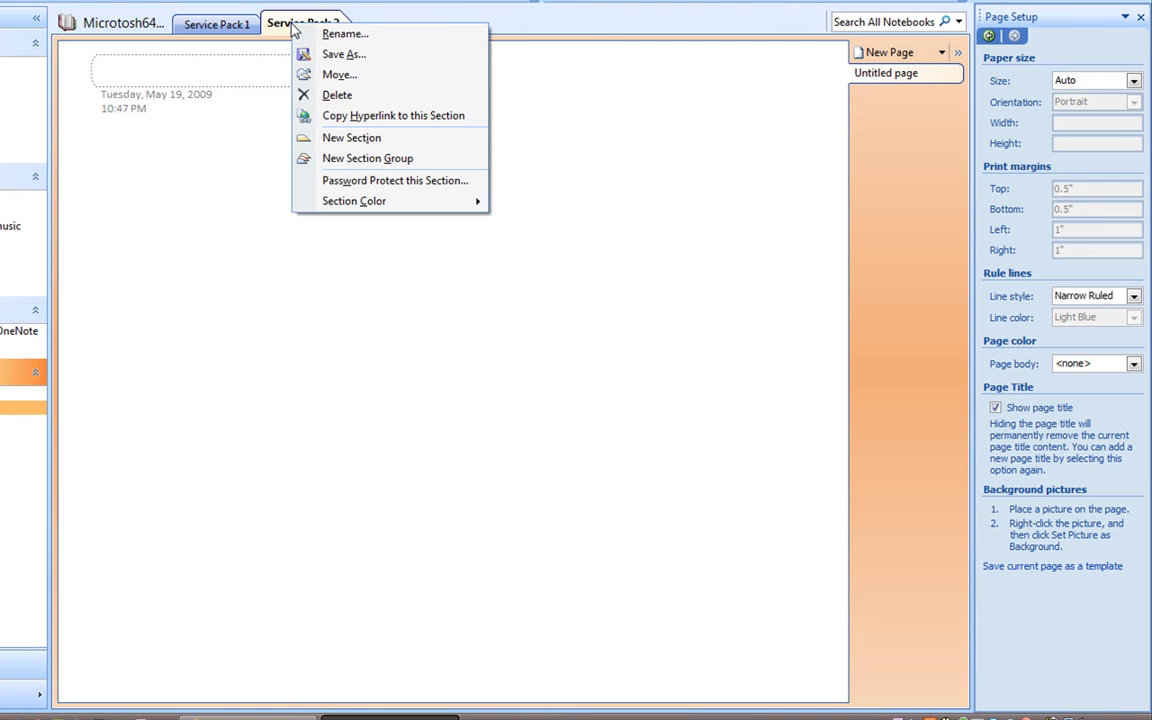
pyautogui.click(340, 158)
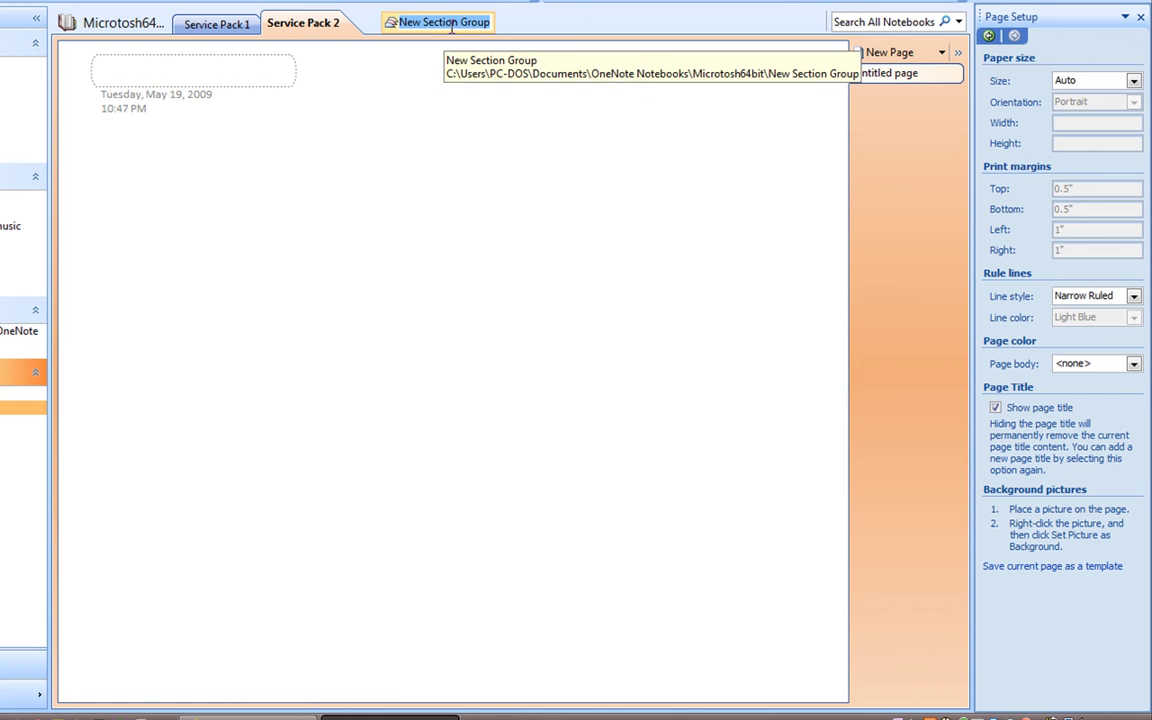
pyautogui.write('Ex')
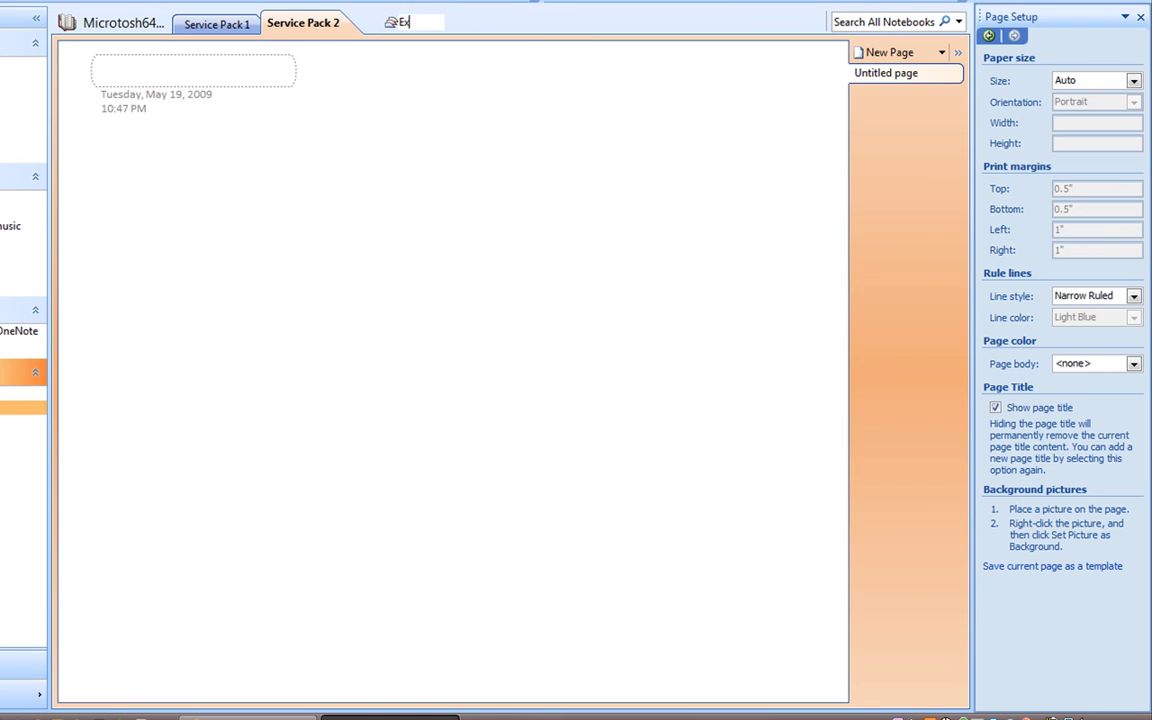
pyautogui.write('clusive Service Pack')
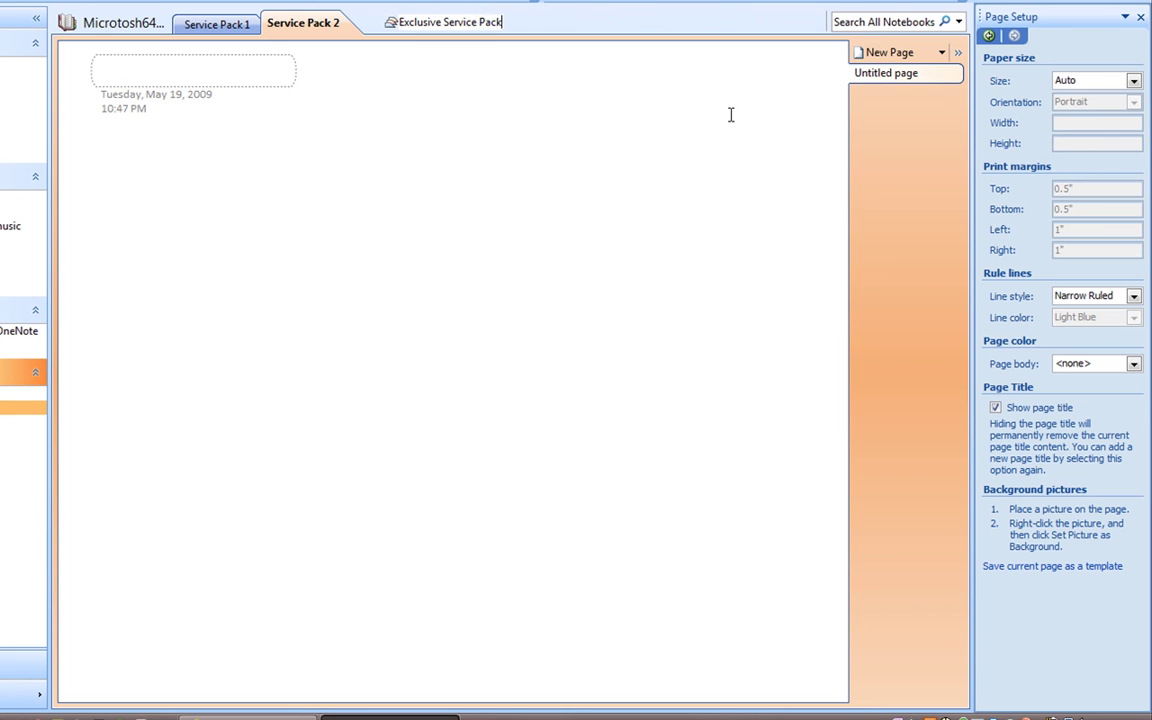
# - Open the Exclusive Service Pack section group and create a section in it named Windows XP
pyautogui.click(440, 26)
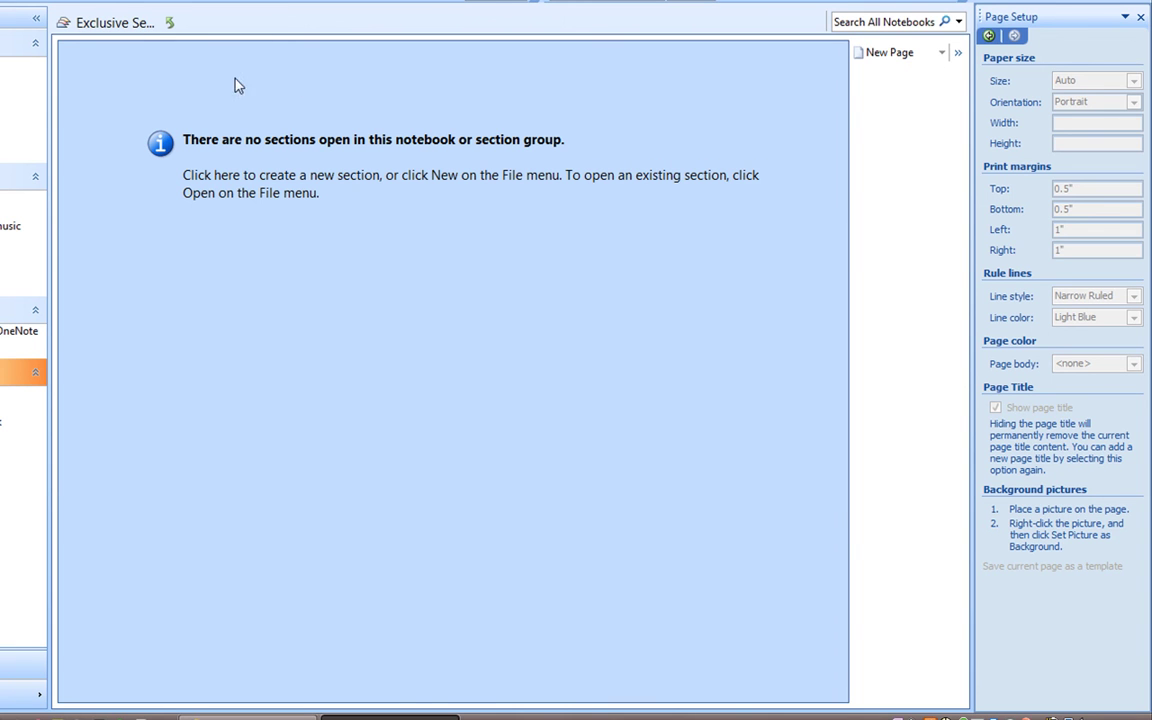
pyautogui.click(312, 120)
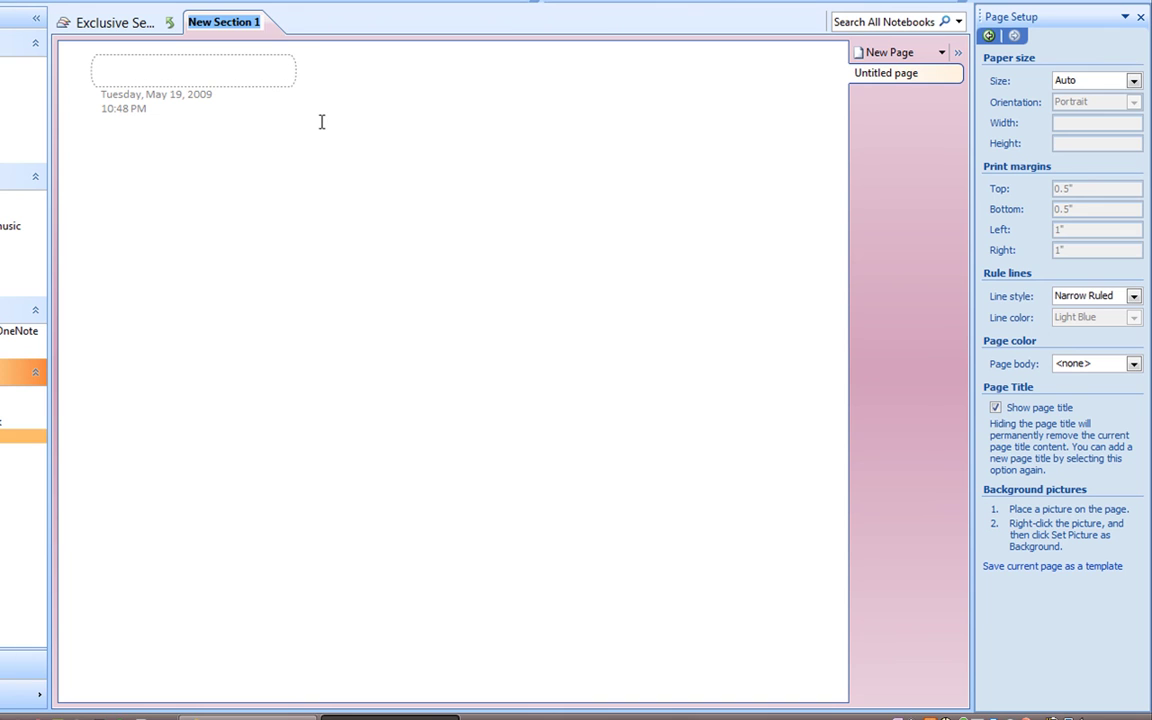
pyautogui.write('Windows XP')
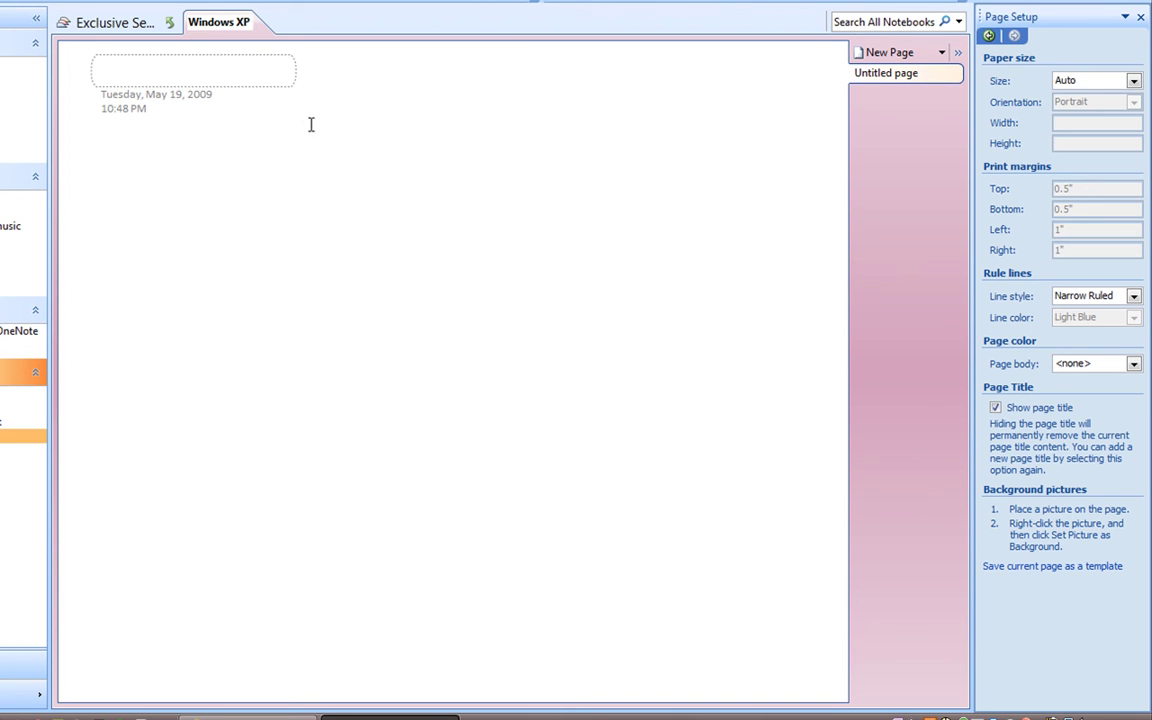
pyautogui.press('Return')
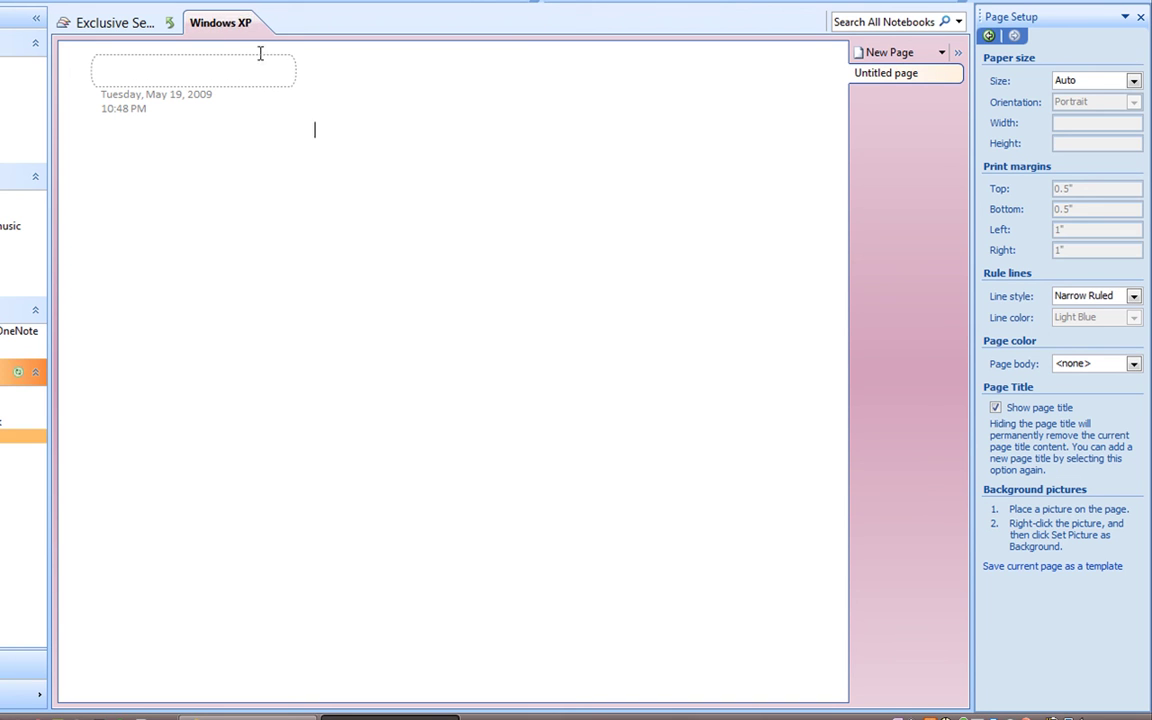
# - Add a second section named Visual Studio to the Exclusive Service Pack group
pyautogui.rightClick(245, 28)
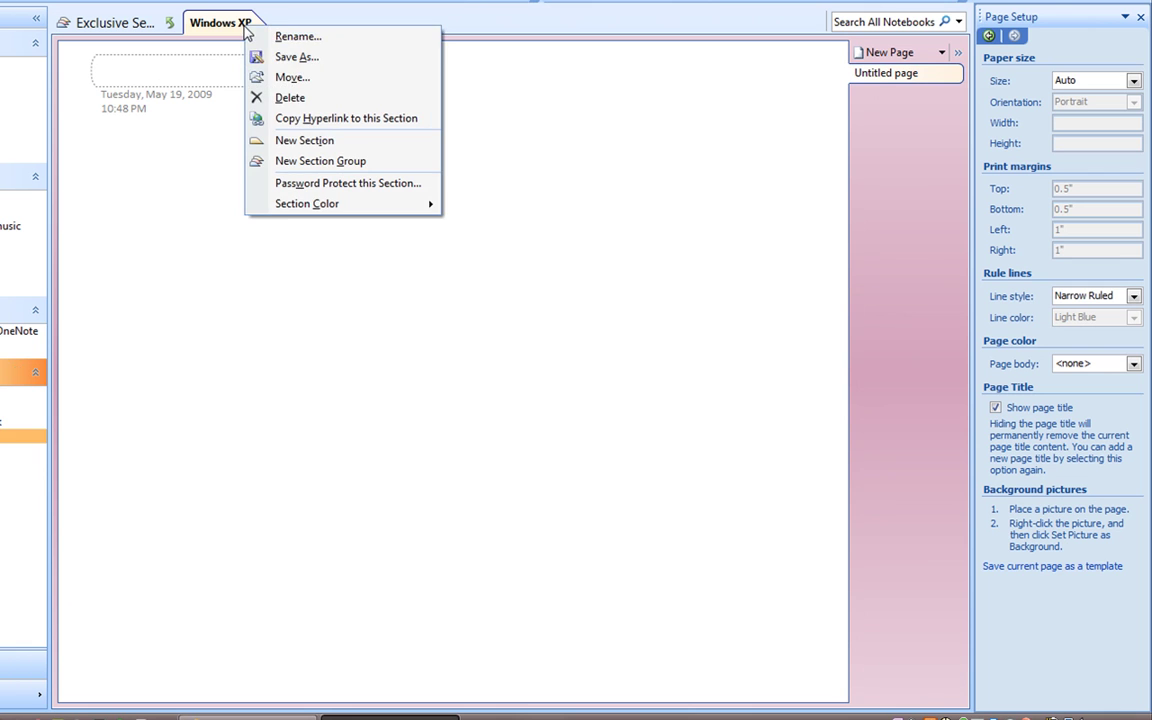
pyautogui.click(308, 140)
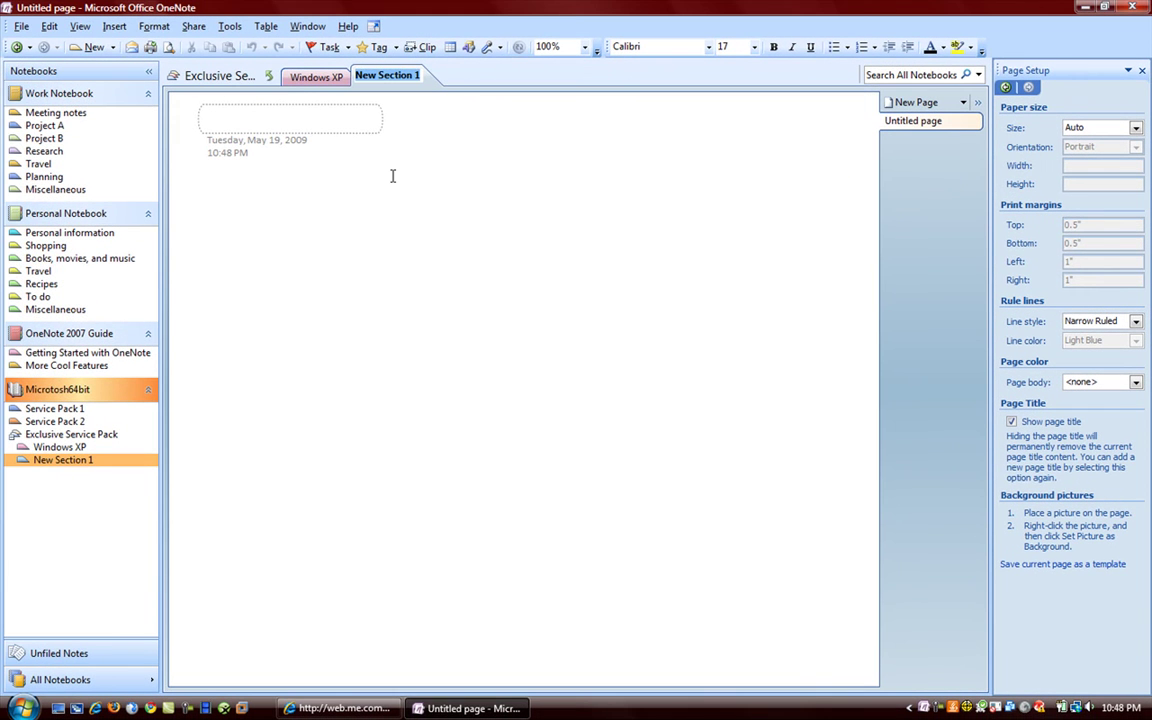
pyautogui.write('Vis')
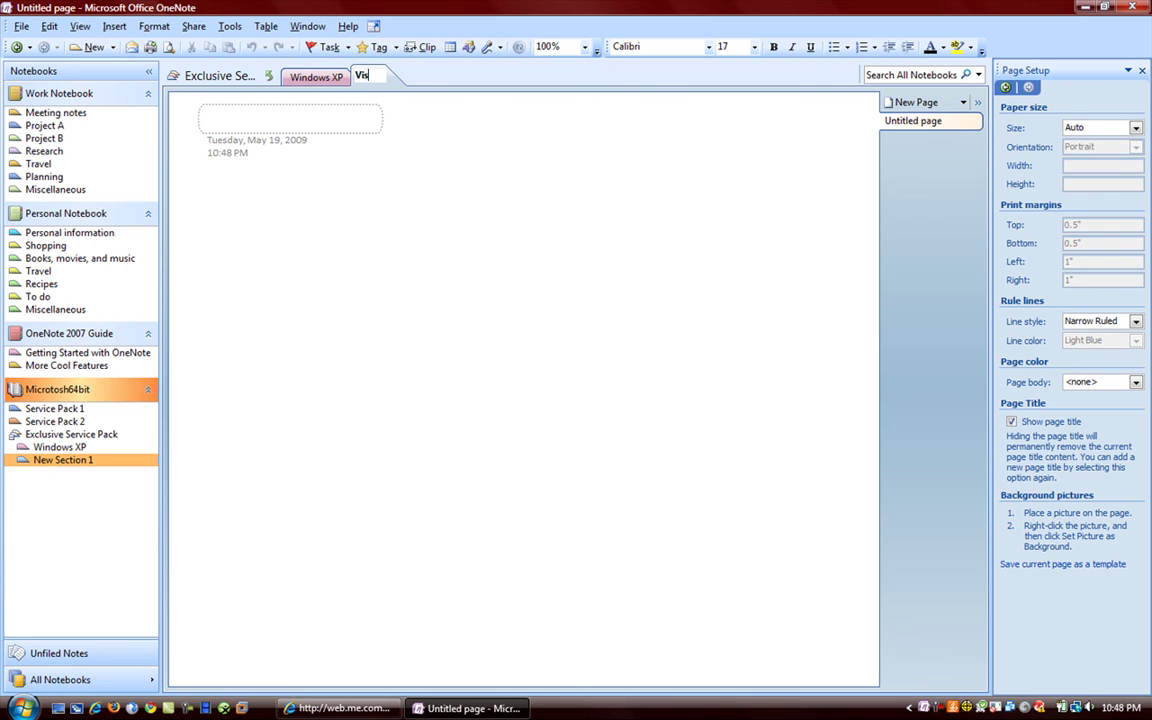
pyautogui.write('ual Studio')
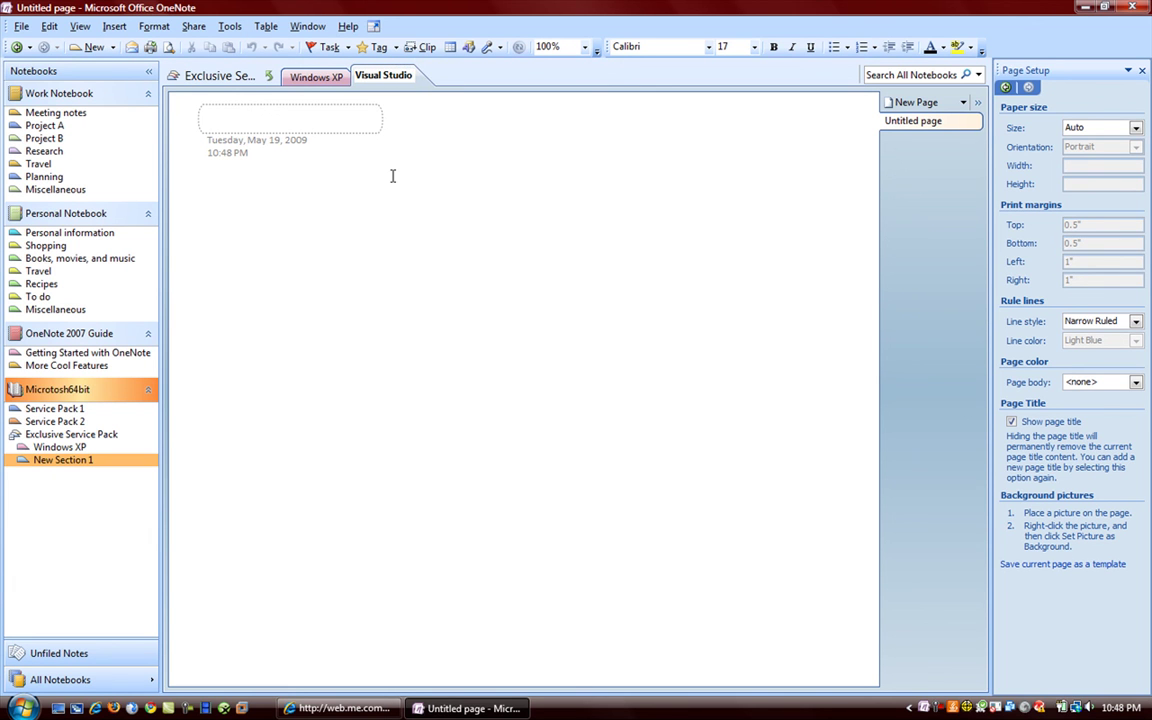
pyautogui.click(392, 176)
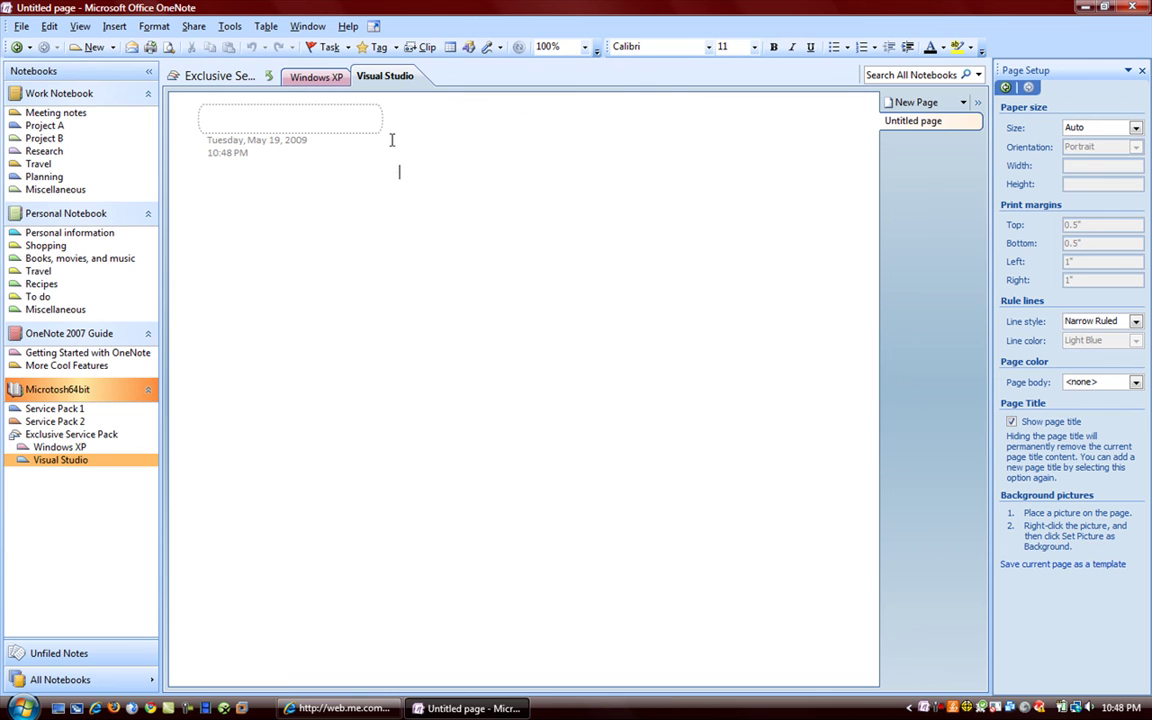
# - Add a third section named Unix Professionals to the Exclusive Service Pack group
pyautogui.rightClick(409, 84)
pyautogui.click(460, 182)
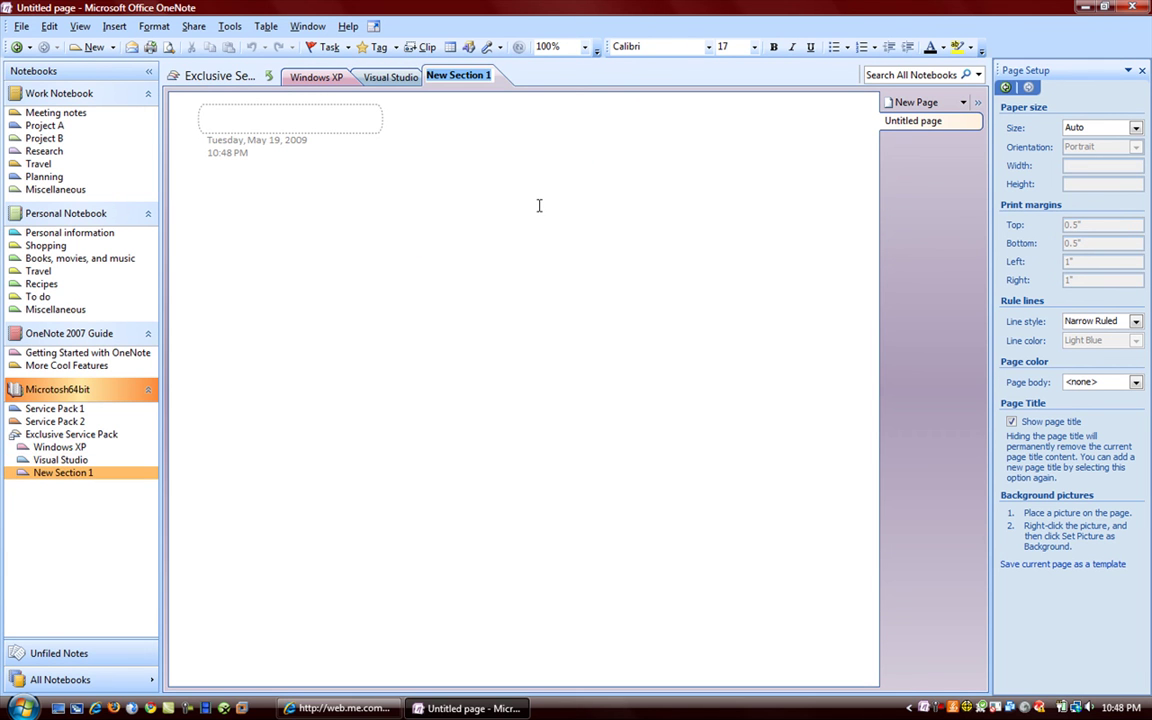
pyautogui.write('Uni')
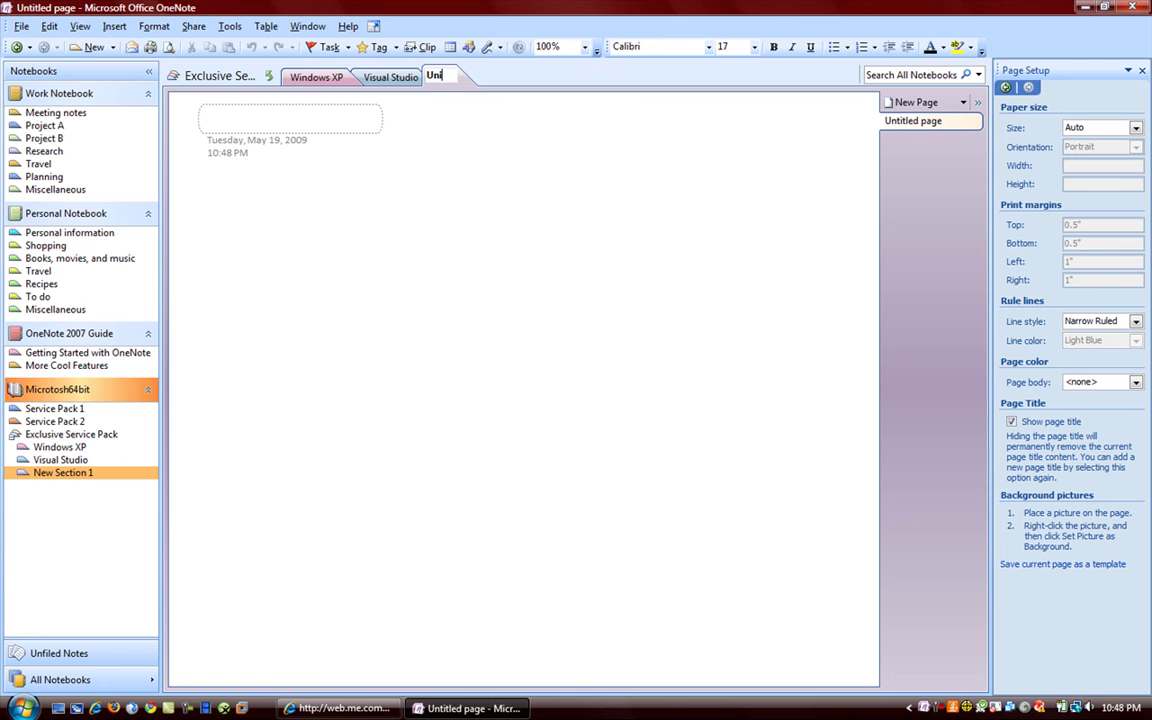
pyautogui.write('x Professionals')
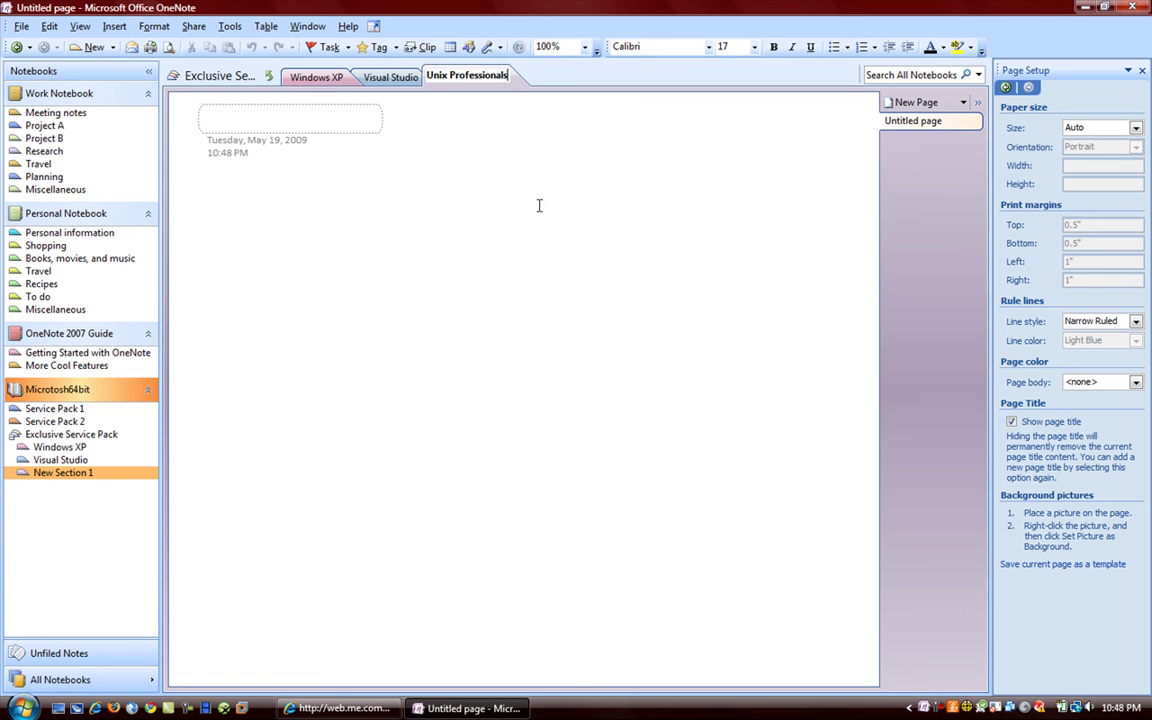
pyautogui.press('Return')
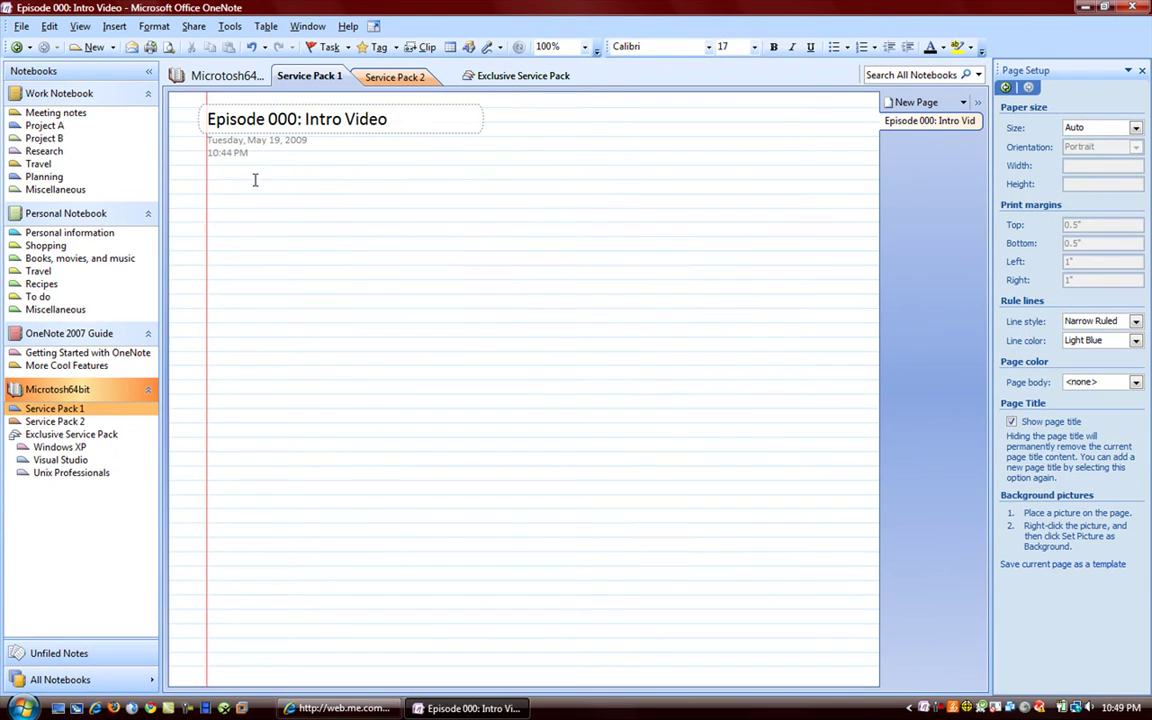
# - Enter the sum 5+5= in a note on the Episode 000: Intro Video page and have it calculated automatically
pyautogui.click(263, 172)
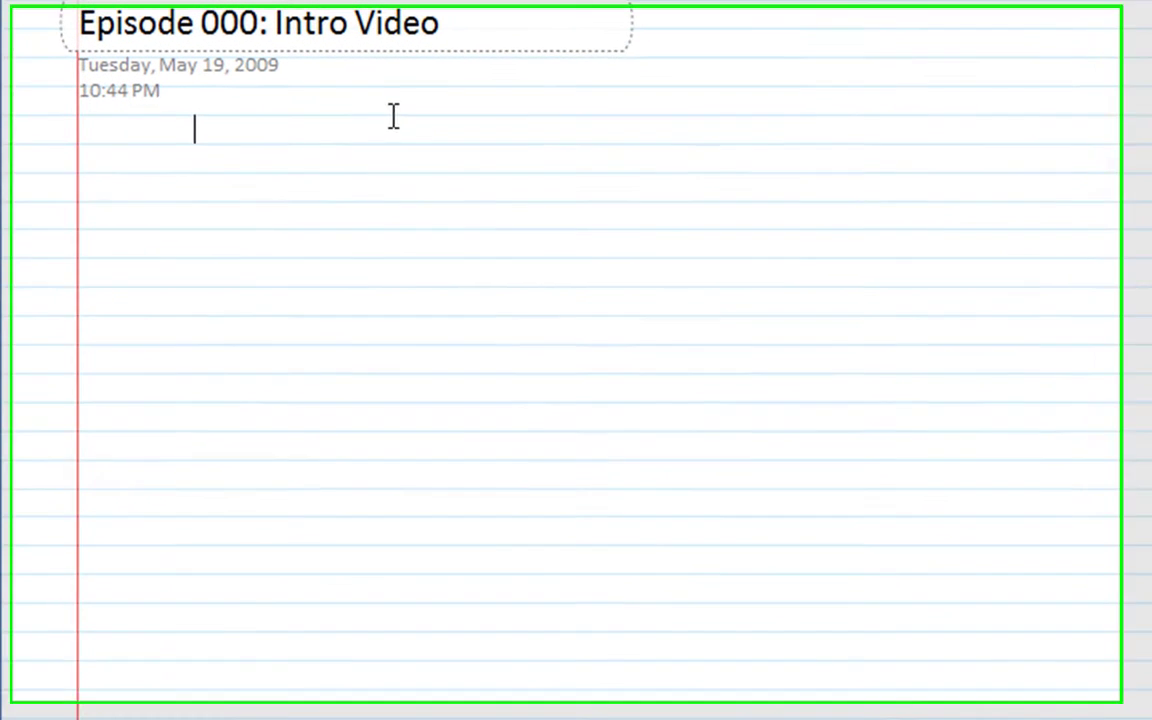
pyautogui.write('jdhdhd')
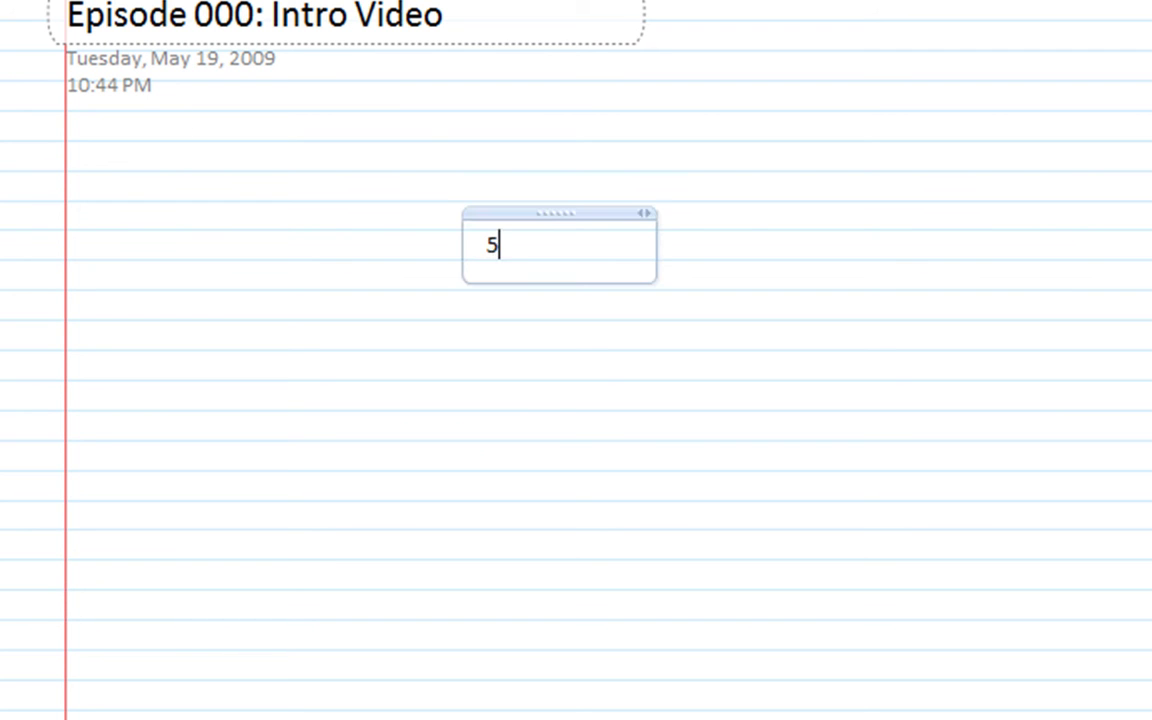
pyautogui.press('BackSpace')
pyautogui.write('_')
pyautogui.press('BackSpace')
pyautogui.write('+5+')
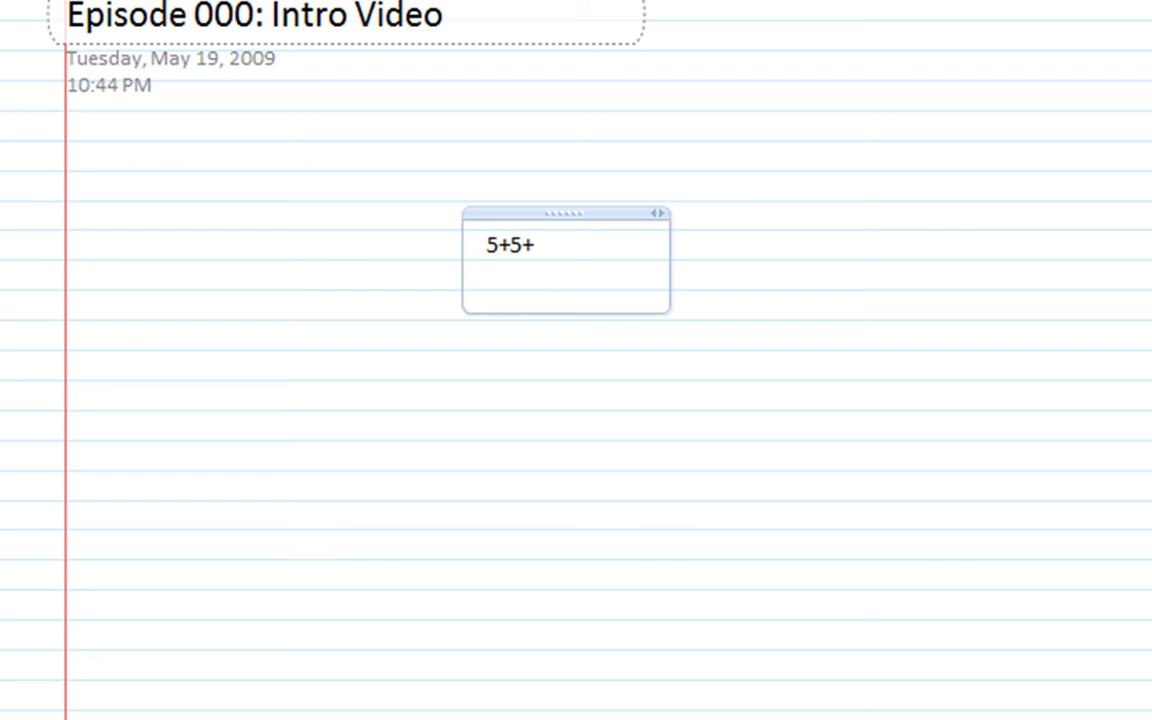
pyautogui.press('BackSpace')
pyautogui.press('BackSpace')
pyautogui.write('=')
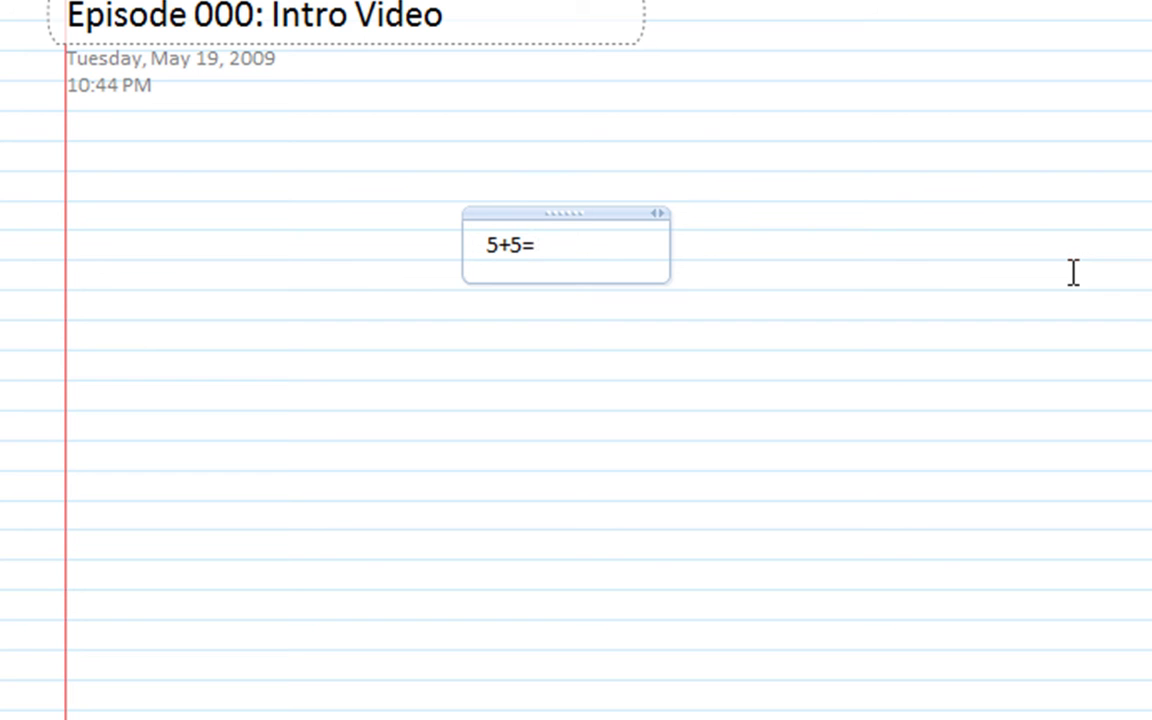
pyautogui.press('Return')
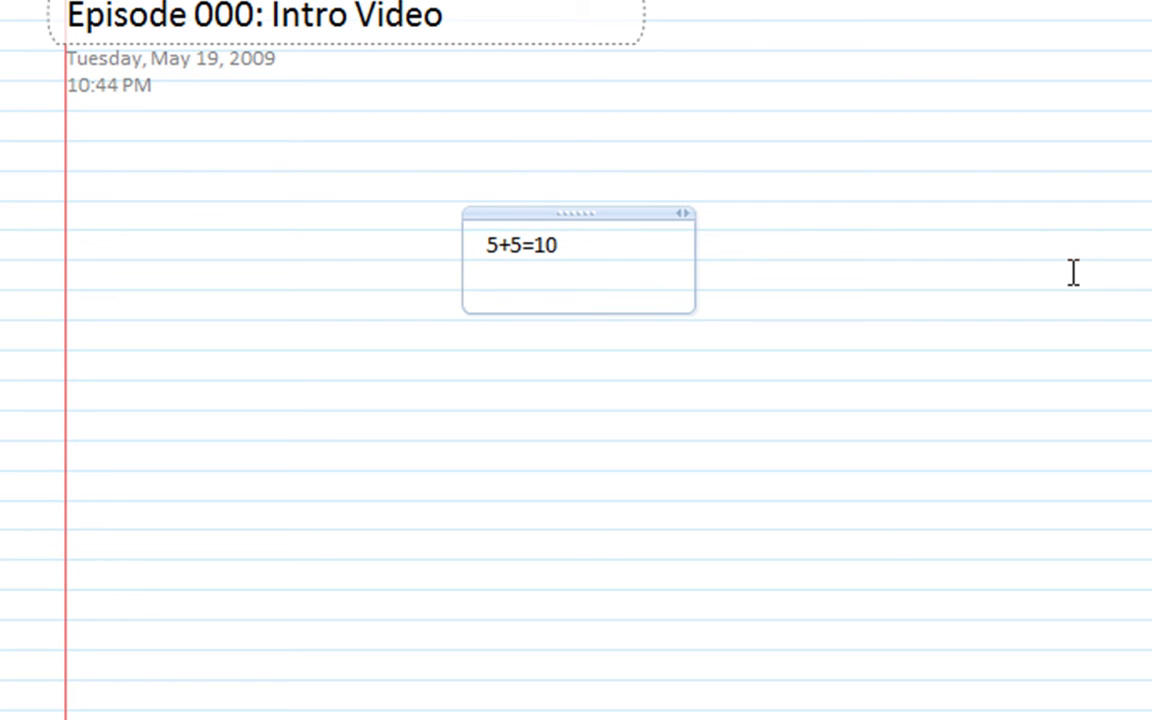
# - Replace the calculation in the note container with the trial text axcd, and erase that text
pyautogui.click(558, 214)
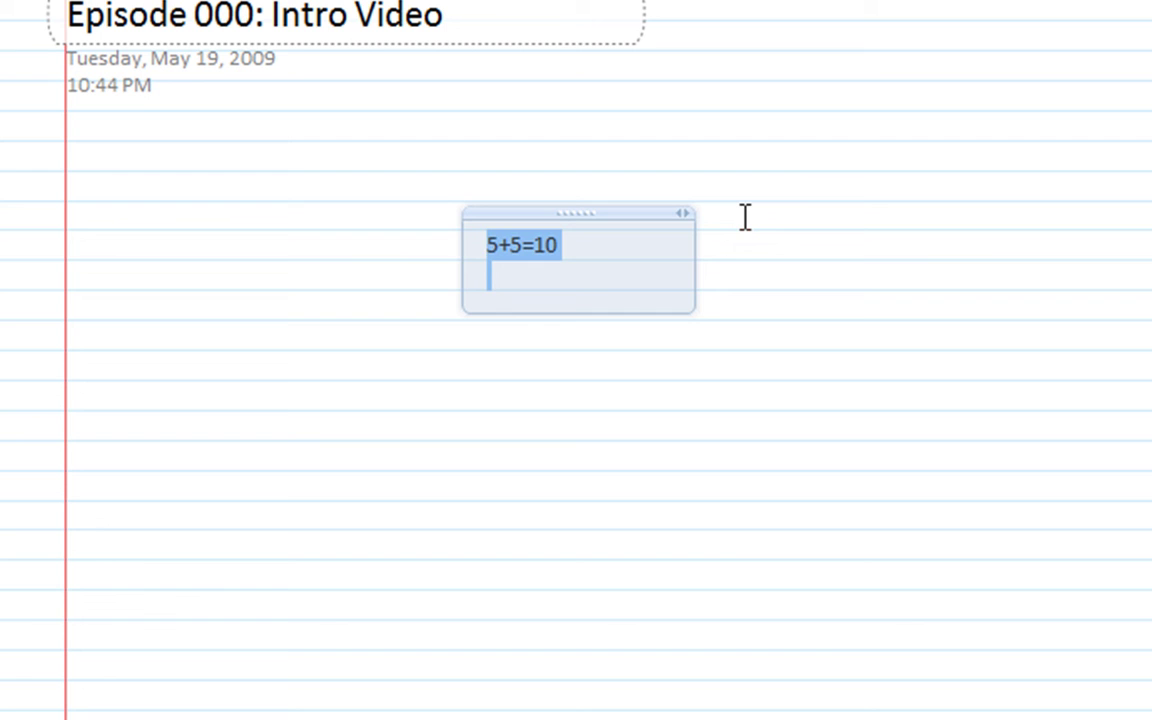
pyautogui.press('Delete')
pyautogui.write('axcd')
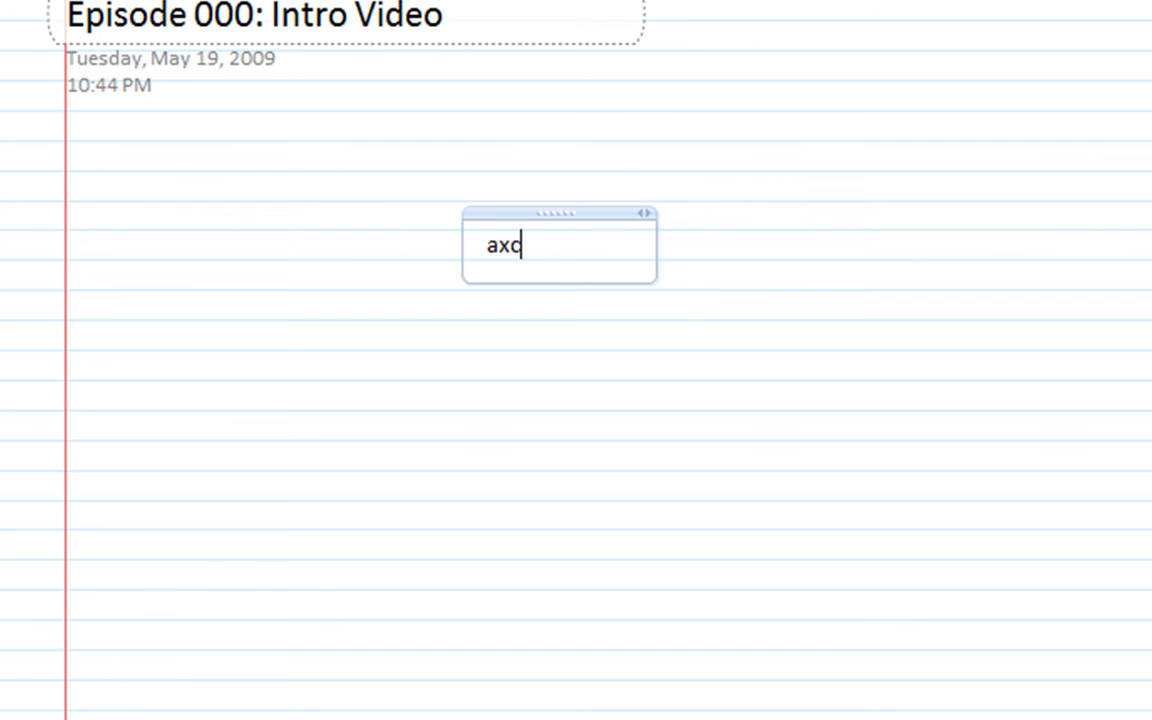
pyautogui.press('BackSpace')
pyautogui.press('BackSpace')
pyautogui.press('BackSpace')
pyautogui.press('BackSpace')
pyautogui.press('BackSpace')
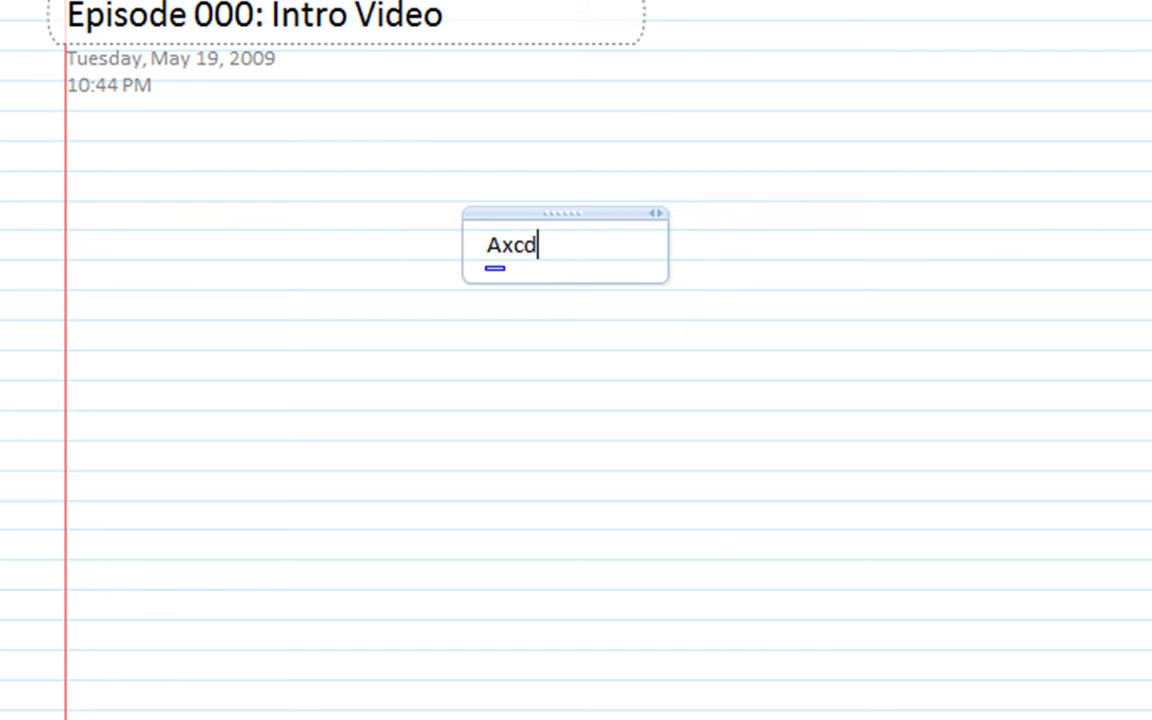